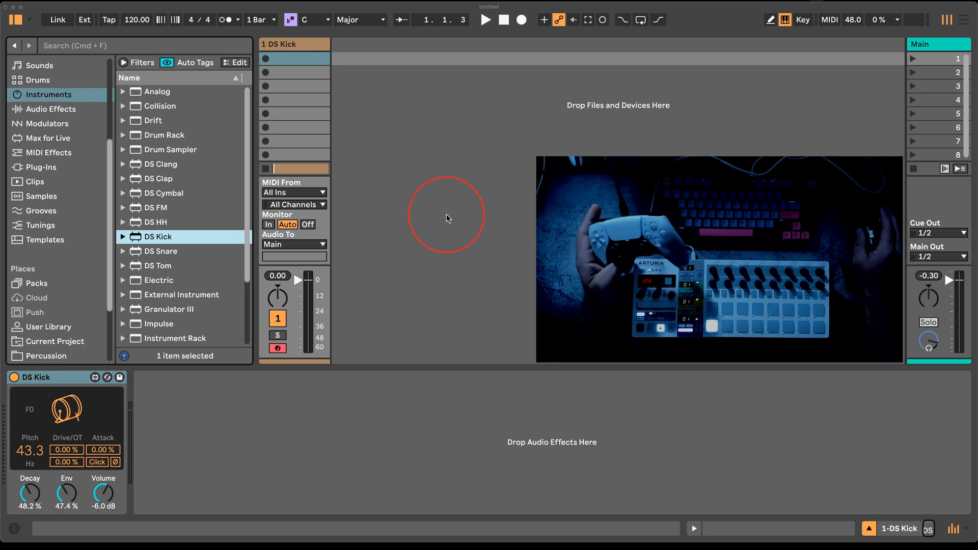
{"action": "left_click", "coordinate": [72, 385]}
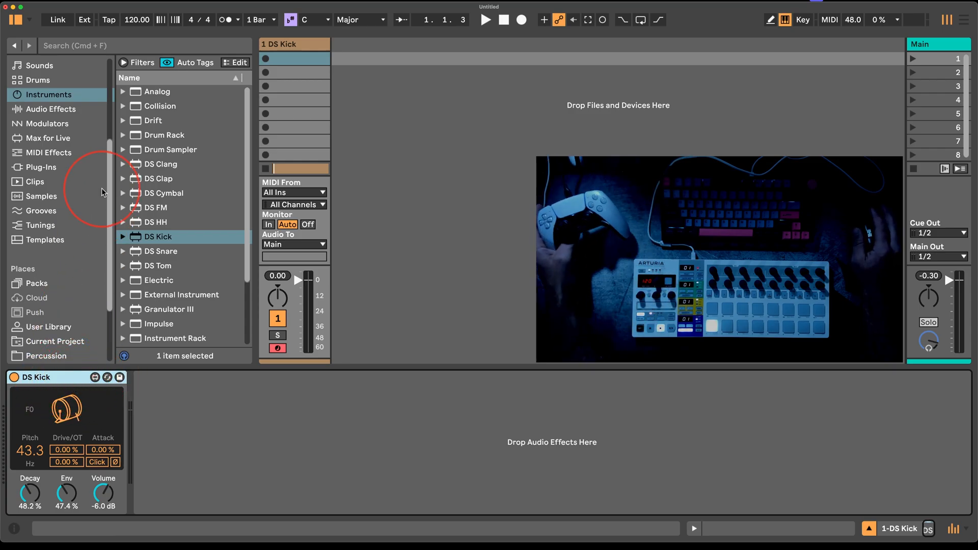
{"action": "left_click", "coordinate": [47, 140]}
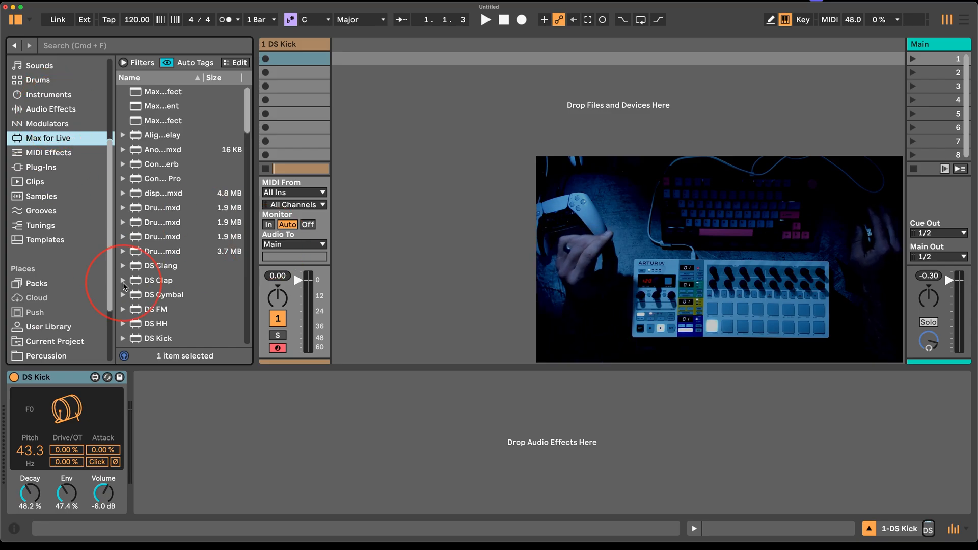
{"action": "left_click", "coordinate": [48, 95]}
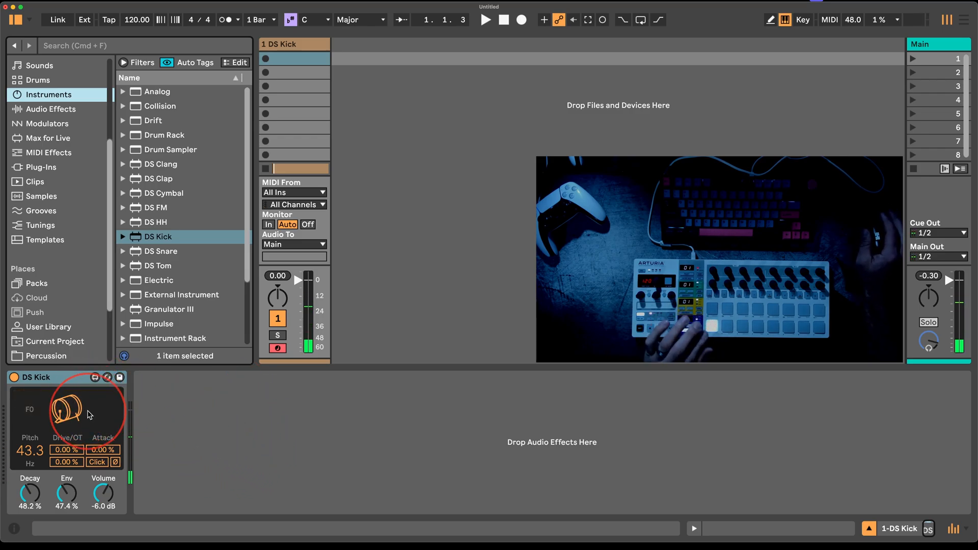
{"action": "left_click", "coordinate": [77, 382]}
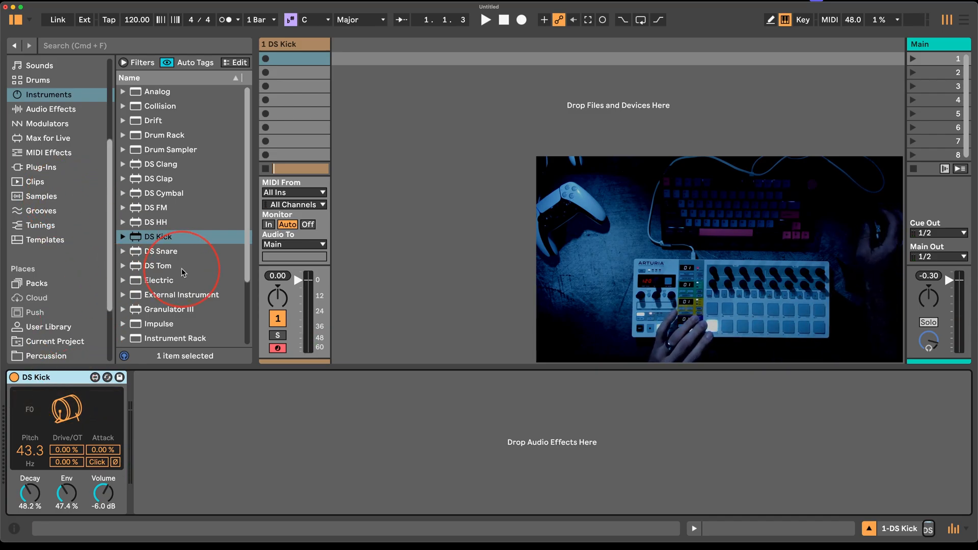
Insert the Expression Control modulator in front of DS Kick and show its Pressure slot.
{"action": "left_click", "coordinate": [60, 127]}
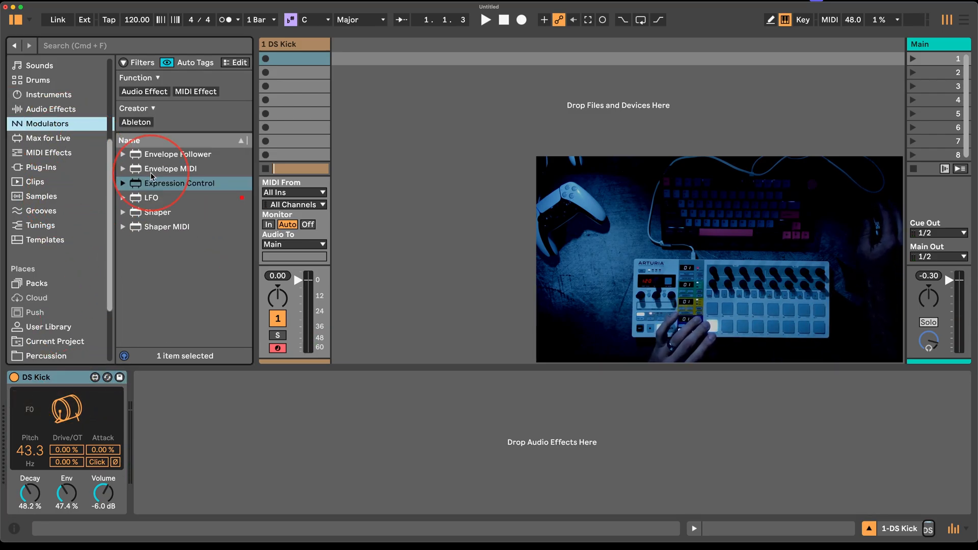
{"action": "left_click_drag", "start_coordinate": [151, 176], "coordinate": [17, 451]}
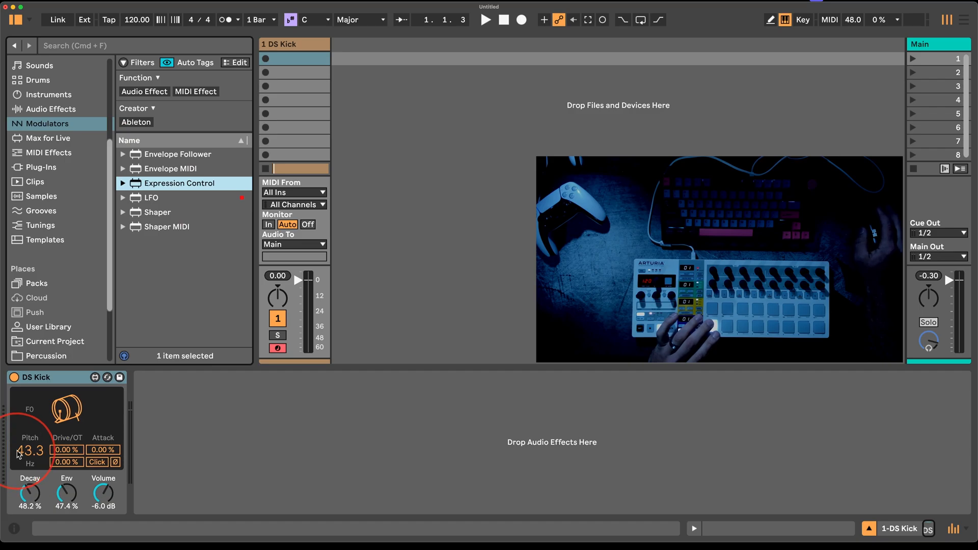
{"action": "left_click", "coordinate": [164, 193]}
{"action": "double_click", "coordinate": [162, 184]}
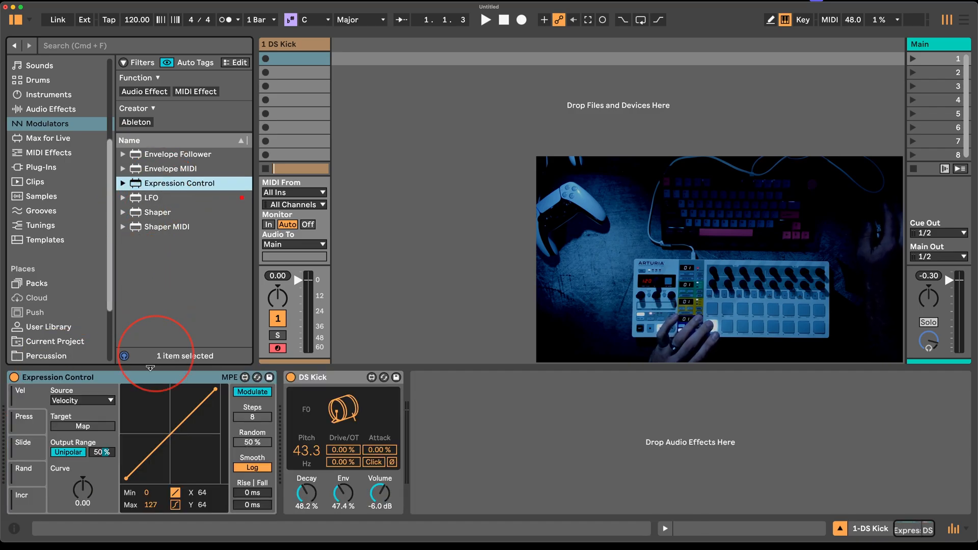
{"action": "left_click", "coordinate": [40, 424]}
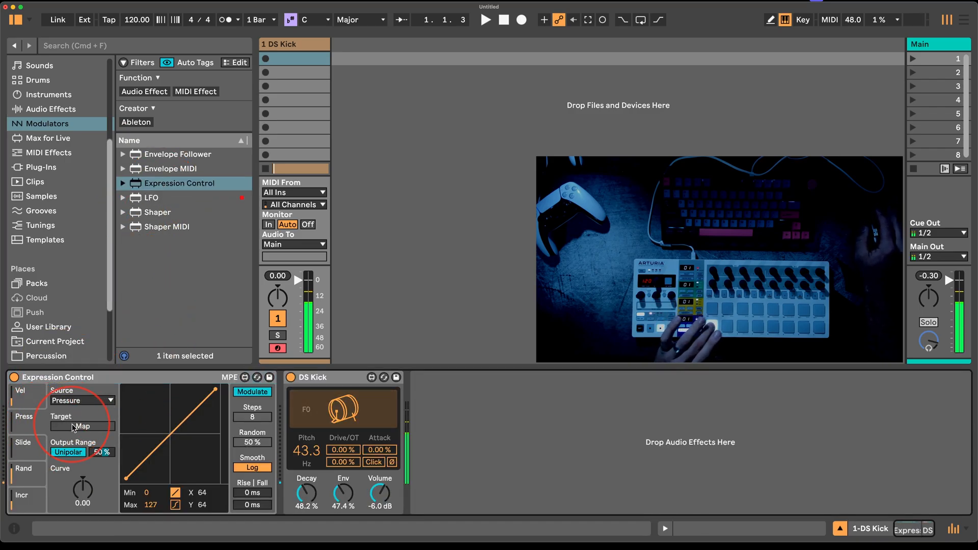
{"action": "left_click", "coordinate": [74, 427]}
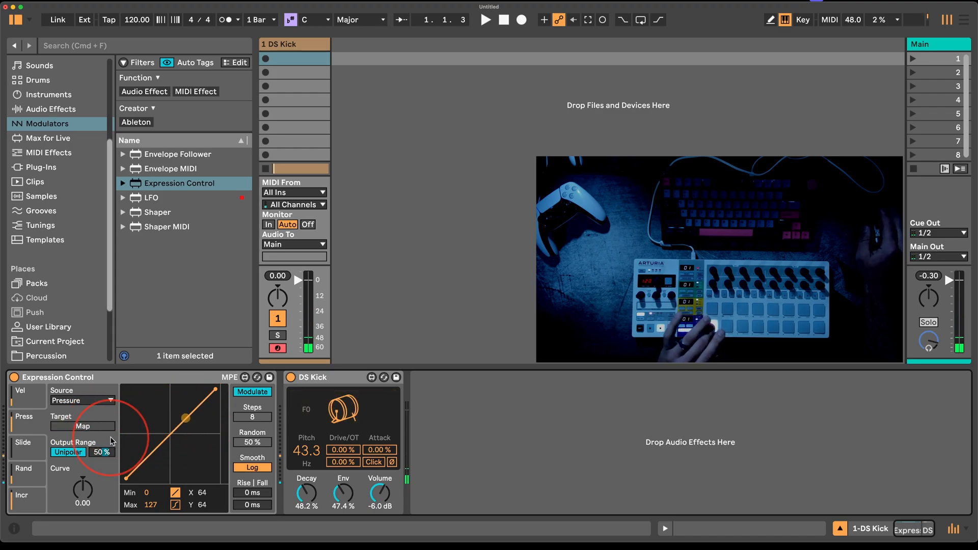
Add the Roar audio effect after DS Kick.
{"action": "left_click", "coordinate": [65, 110]}
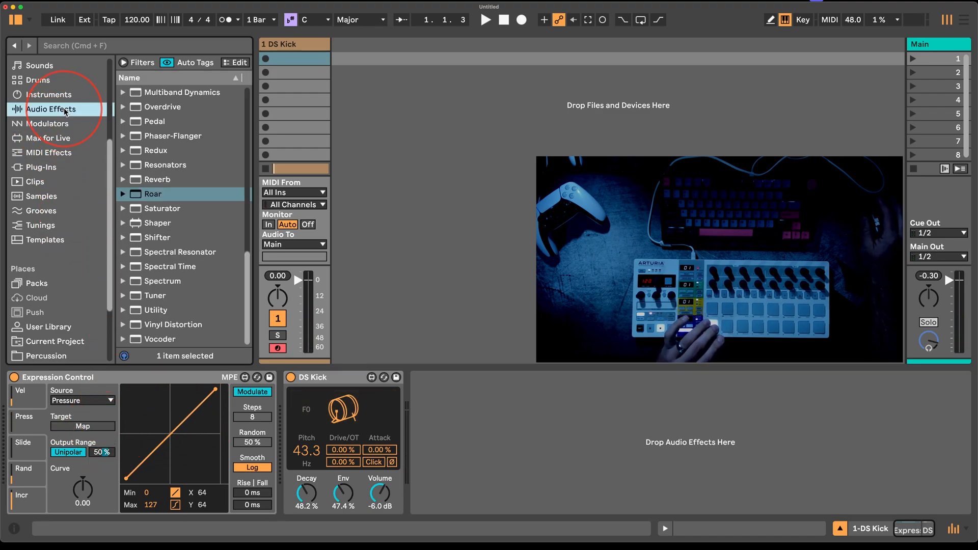
{"action": "scroll", "coordinate": [173, 239], "scroll_direction": "up", "scroll_amount": 1}
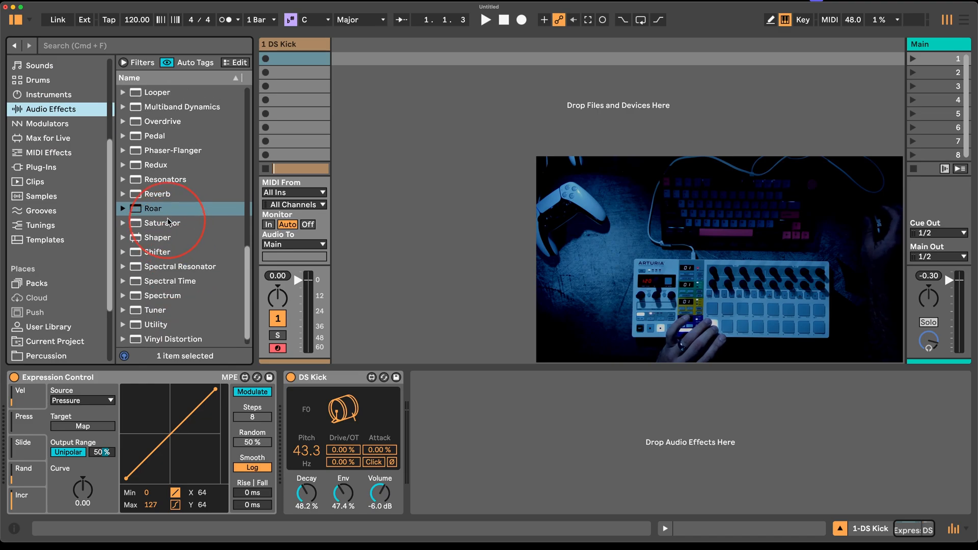
{"action": "double_click", "coordinate": [168, 207]}
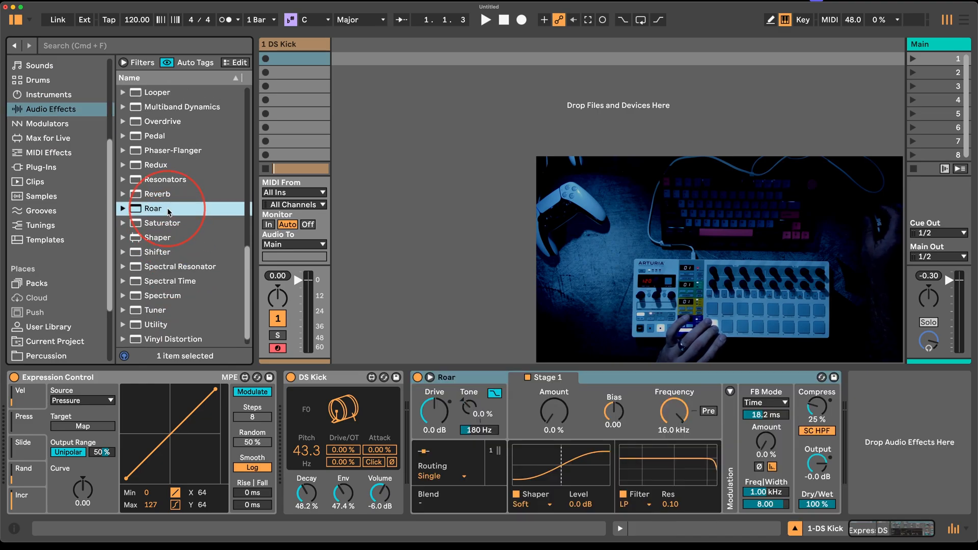
Map Expression Control's Pressure slot to Roar's feedback amount and set Roar's Stage 1 Amount to 40 %.
{"action": "left_click", "coordinate": [436, 414]}
{"action": "left_click_drag", "start_coordinate": [554, 412], "coordinate": [569, 418]}
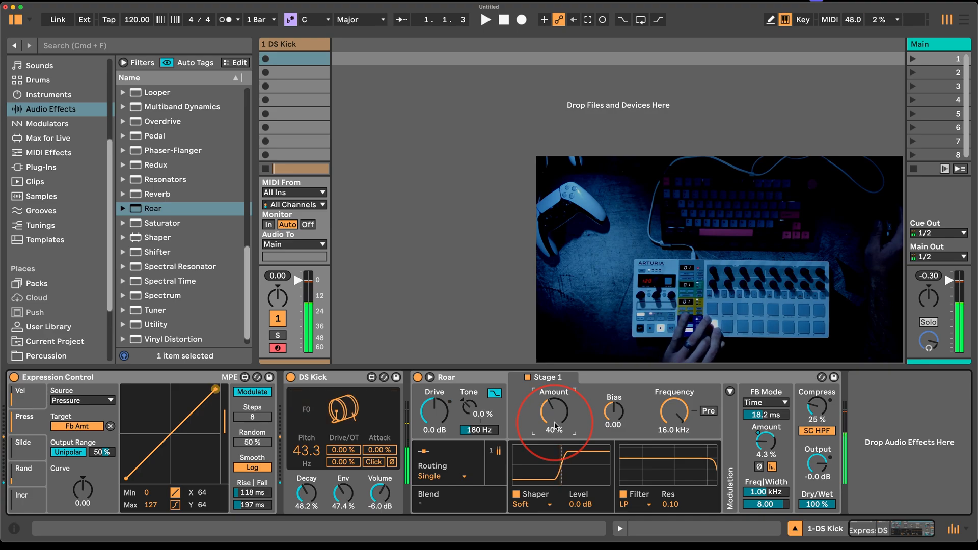
Group DS Kick into an Instrument Rack and add DS Snare to the rack as a second chain.
{"action": "left_click", "coordinate": [316, 378]}
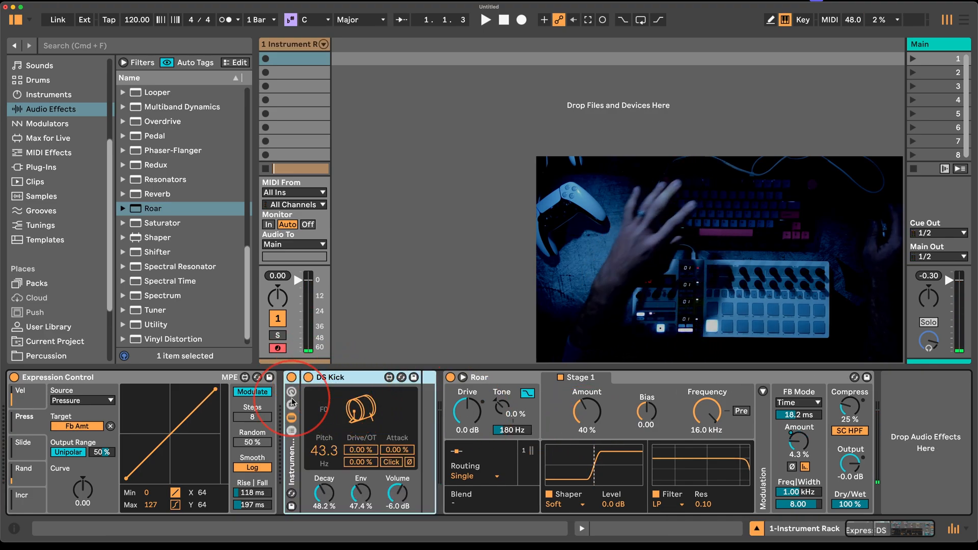
{"action": "key", "text": "super+g"}
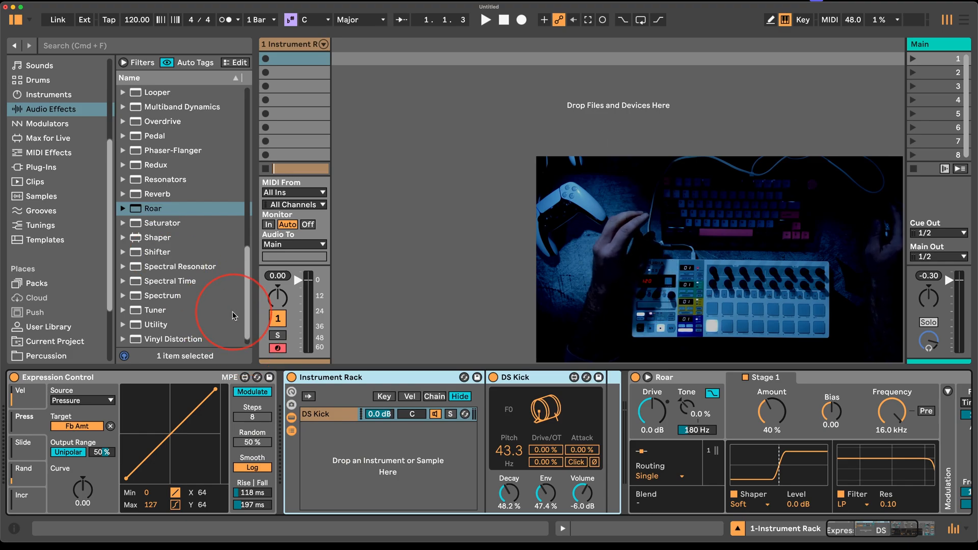
{"action": "left_click", "coordinate": [49, 95]}
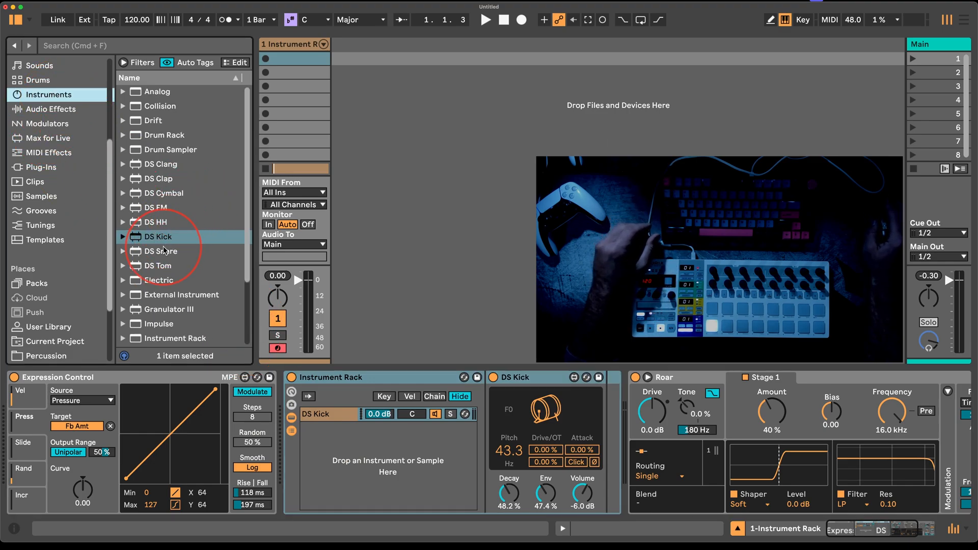
{"action": "left_click_drag", "start_coordinate": [152, 256], "coordinate": [375, 457]}
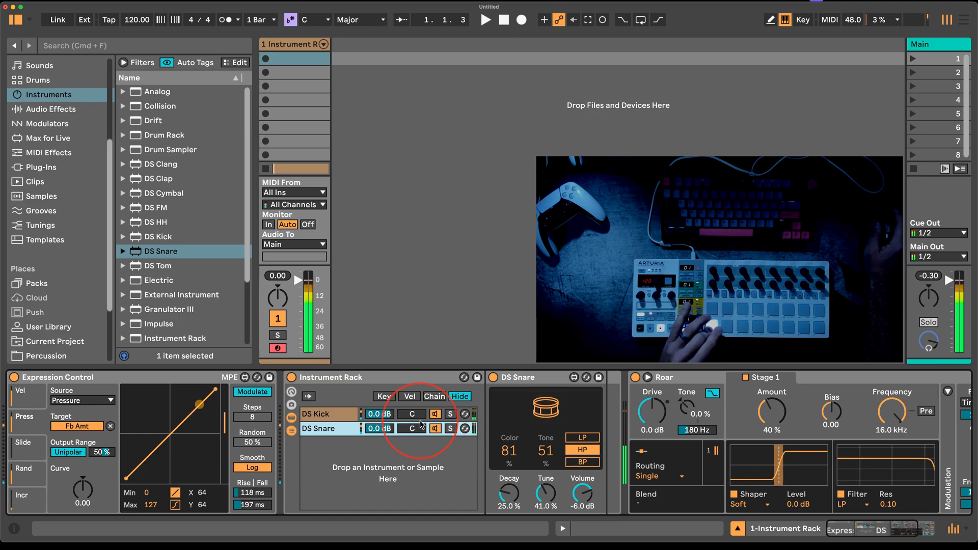
Limit the DS Kick chain's key zone to C1 and the DS Snare chain's zone to the next key above it.
{"action": "left_click", "coordinate": [323, 415]}
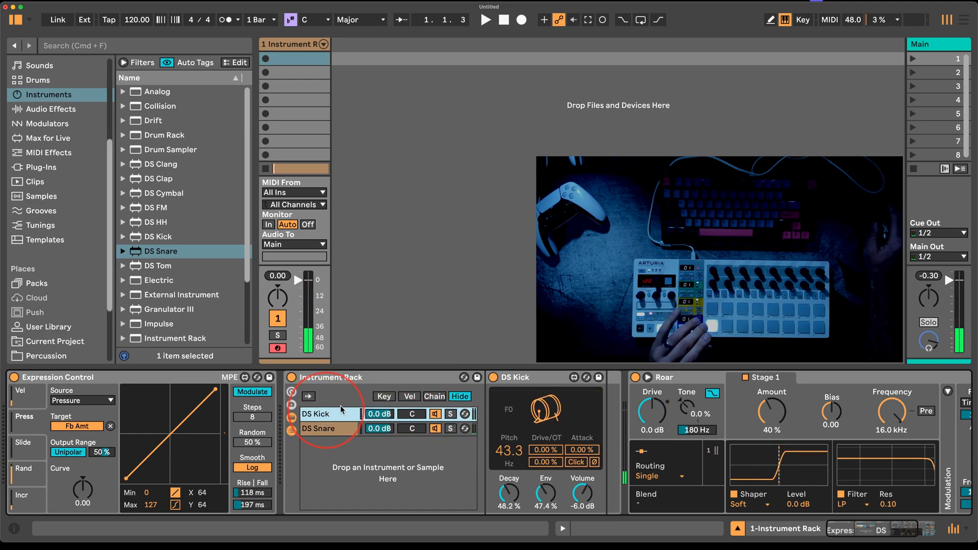
{"action": "left_click", "coordinate": [384, 397]}
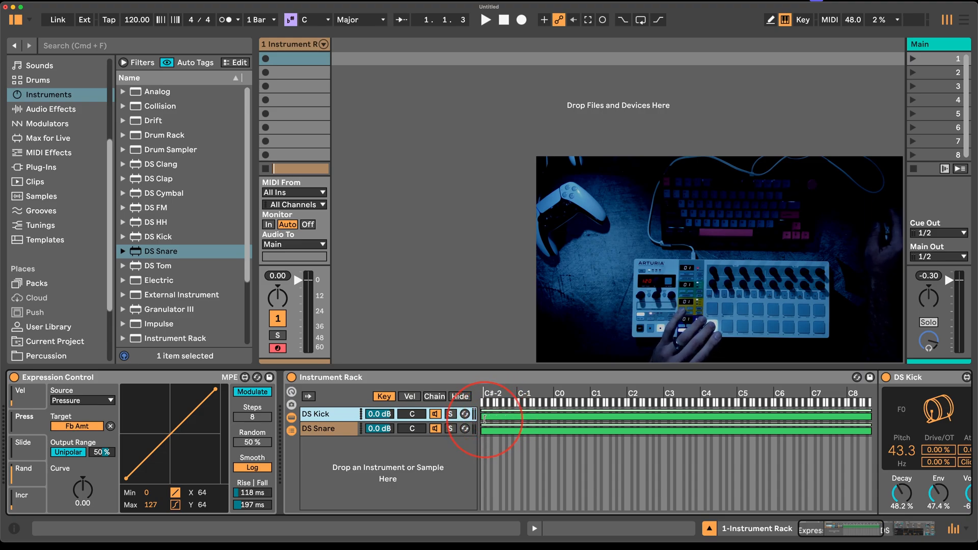
{"action": "left_click_drag", "start_coordinate": [485, 419], "coordinate": [592, 415]}
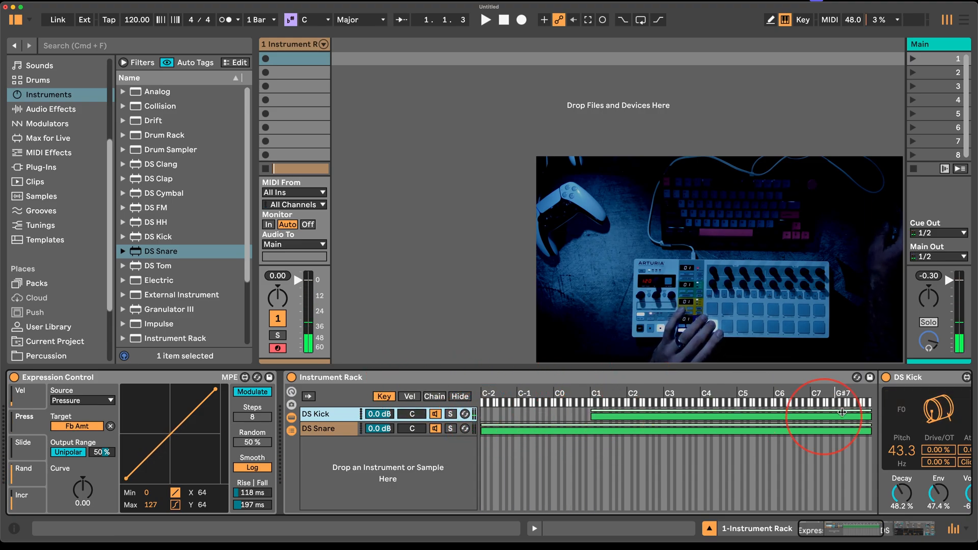
{"action": "left_click_drag", "start_coordinate": [877, 418], "coordinate": [592, 417]}
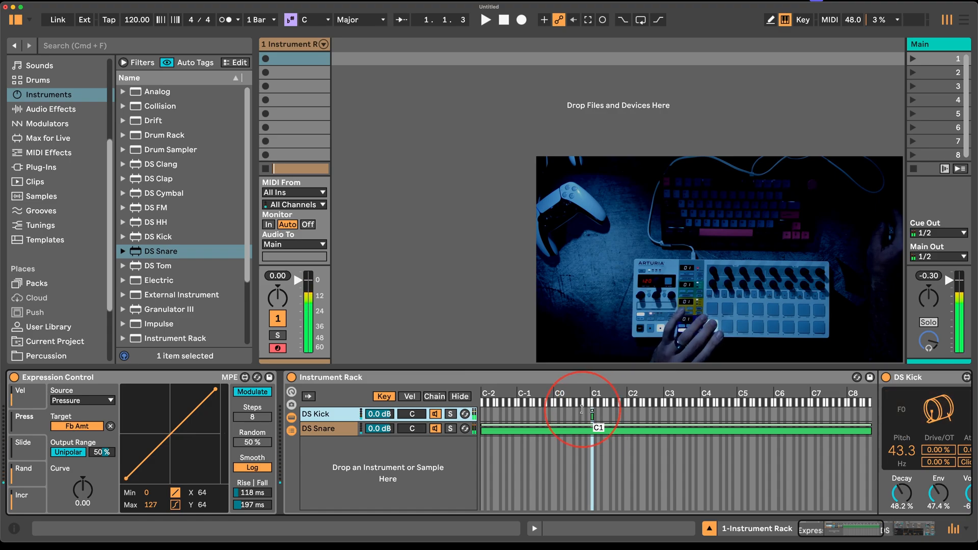
{"action": "left_click_drag", "start_coordinate": [481, 431], "coordinate": [595, 428]}
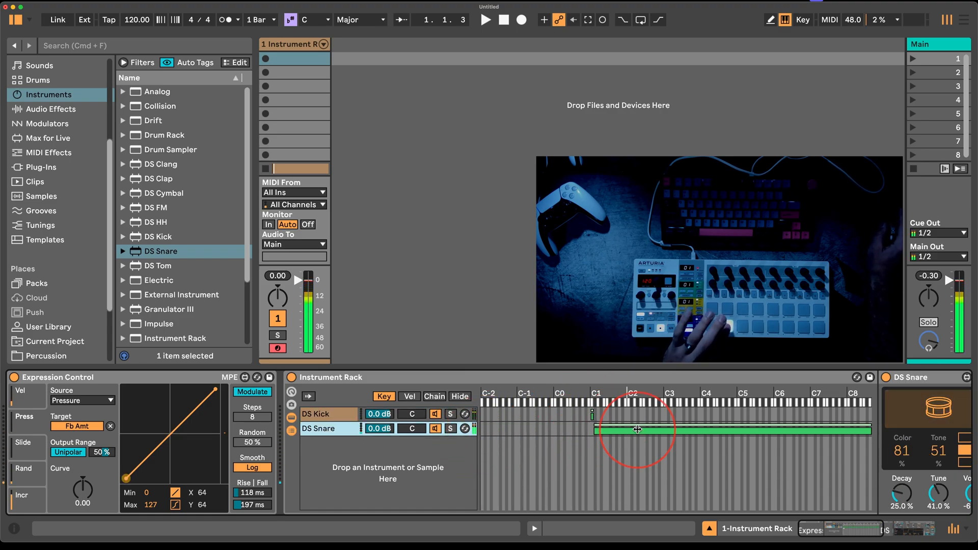
{"action": "left_click_drag", "start_coordinate": [866, 431], "coordinate": [595, 429]}
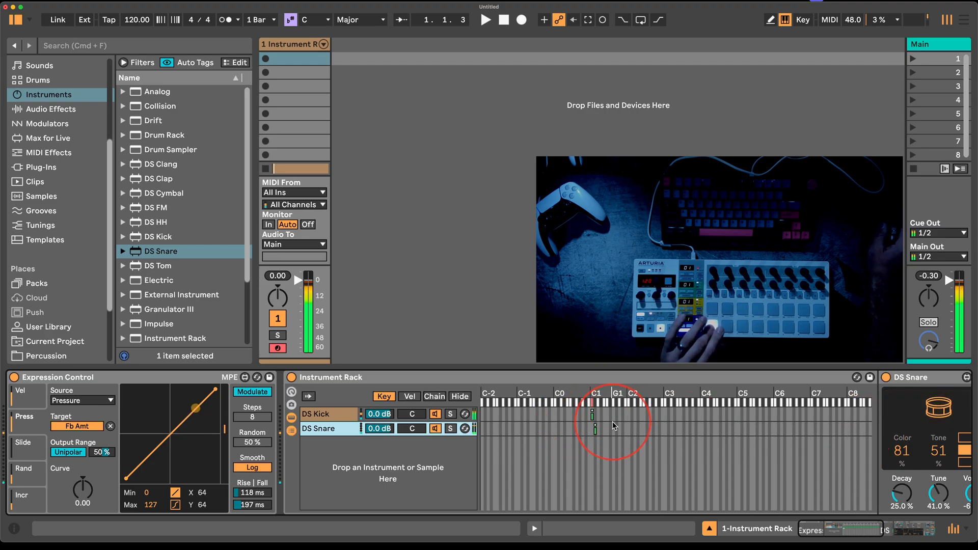
Move Expression Control into the rack's DS Kick chain, directly before the DS Kick instrument.
{"action": "scroll", "coordinate": [482, 415], "scroll_direction": "right", "scroll_amount": 2}
{"action": "scroll", "coordinate": [482, 415], "scroll_direction": "right", "scroll_amount": 10}
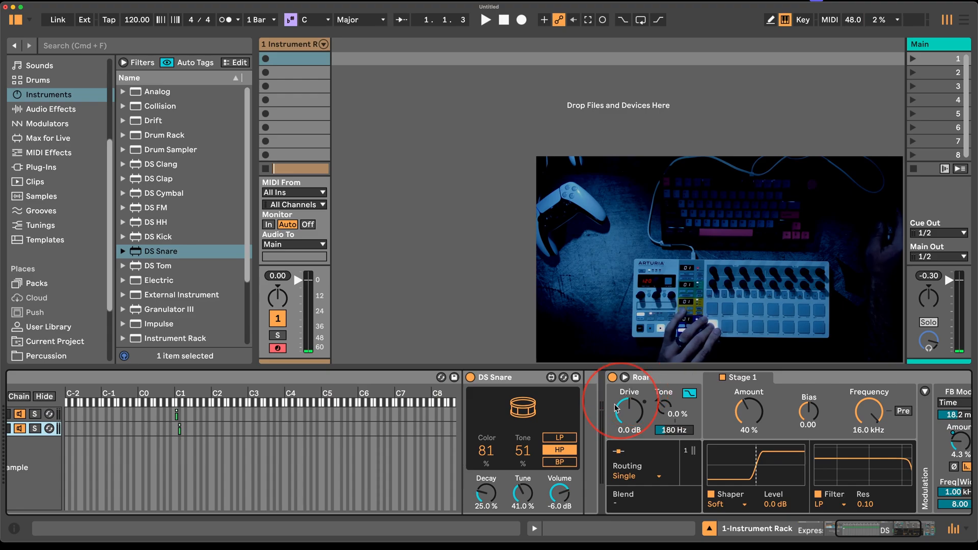
{"action": "scroll", "coordinate": [616, 408], "scroll_direction": "right", "scroll_amount": 5}
{"action": "scroll", "coordinate": [564, 410], "scroll_direction": "left", "scroll_amount": 5}
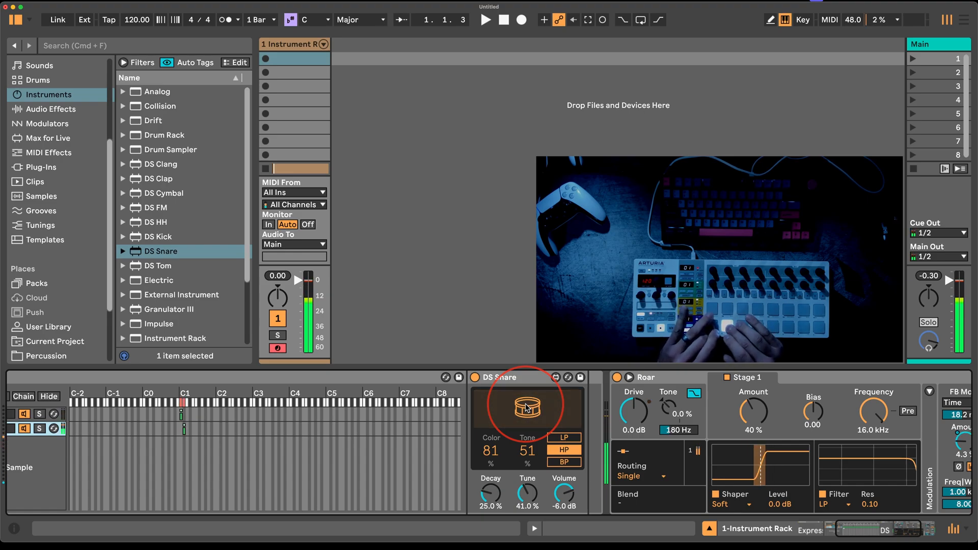
{"action": "scroll", "coordinate": [632, 479], "scroll_direction": "left", "scroll_amount": 5}
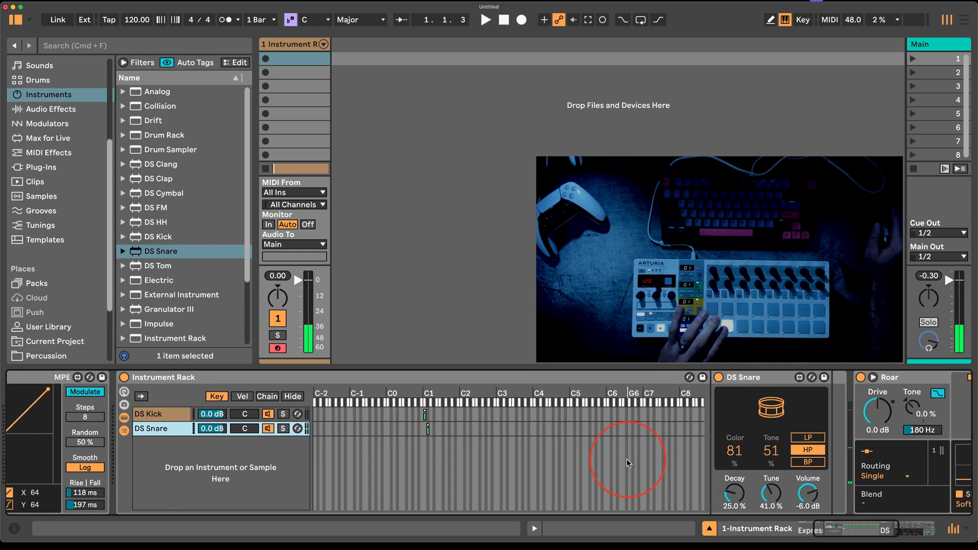
{"action": "scroll", "coordinate": [622, 454], "scroll_direction": "right", "scroll_amount": 6}
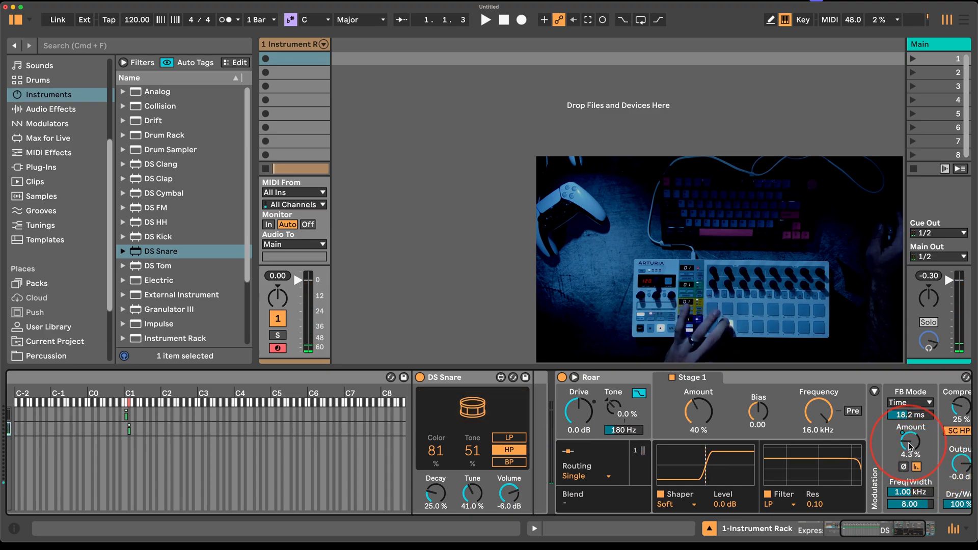
{"action": "scroll", "coordinate": [567, 448], "scroll_direction": "left", "scroll_amount": 8}
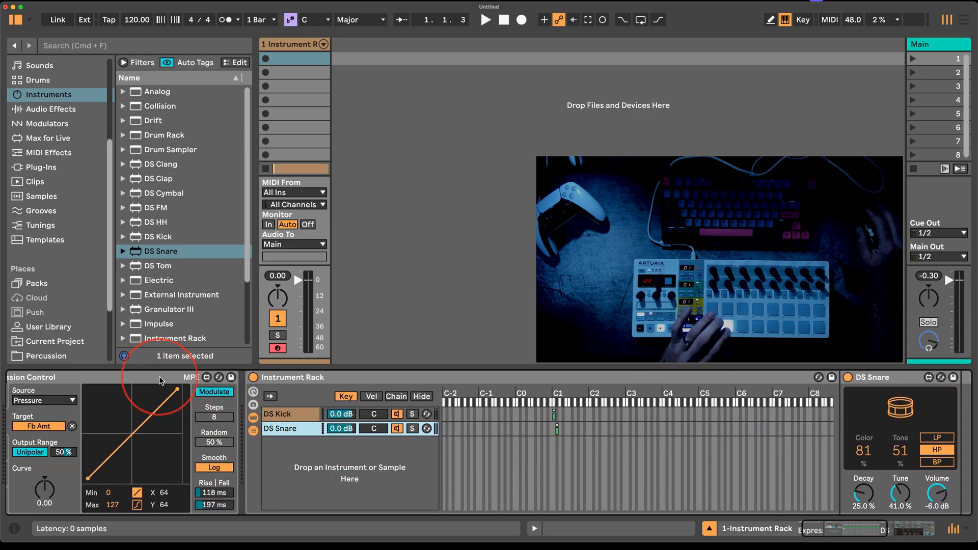
{"action": "scroll", "coordinate": [296, 416], "scroll_direction": "right", "scroll_amount": 6}
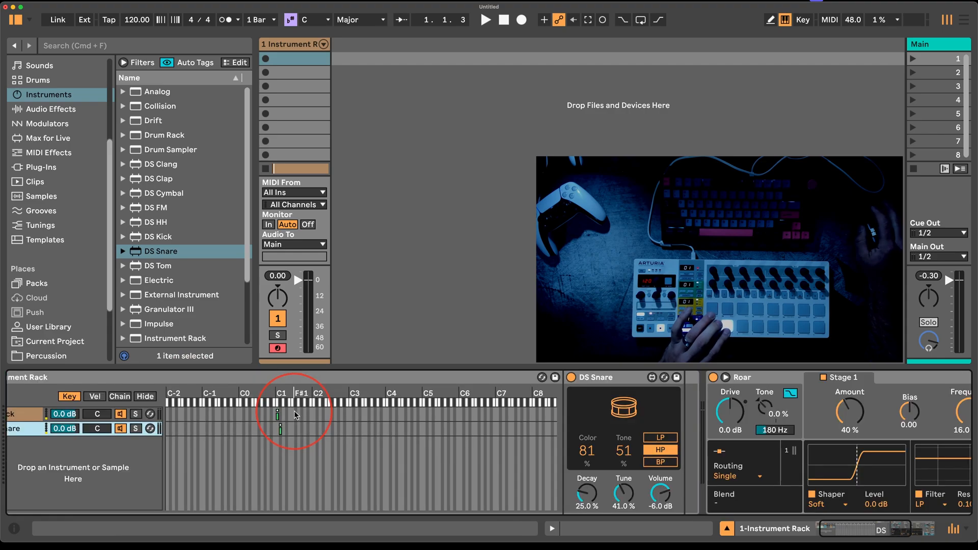
{"action": "scroll", "coordinate": [208, 471], "scroll_direction": "left", "scroll_amount": 3}
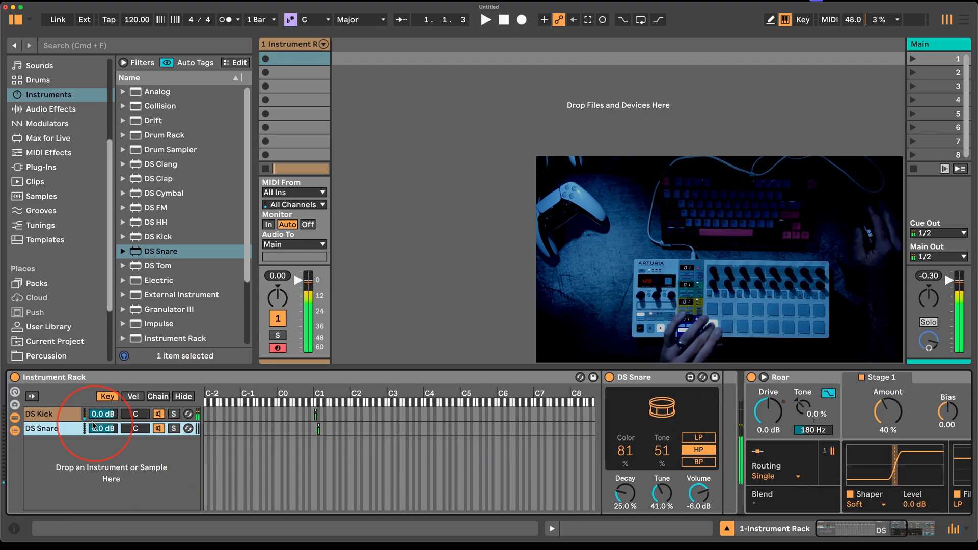
{"action": "left_click", "coordinate": [61, 415]}
{"action": "scroll", "coordinate": [663, 448], "scroll_direction": "right", "scroll_amount": 3}
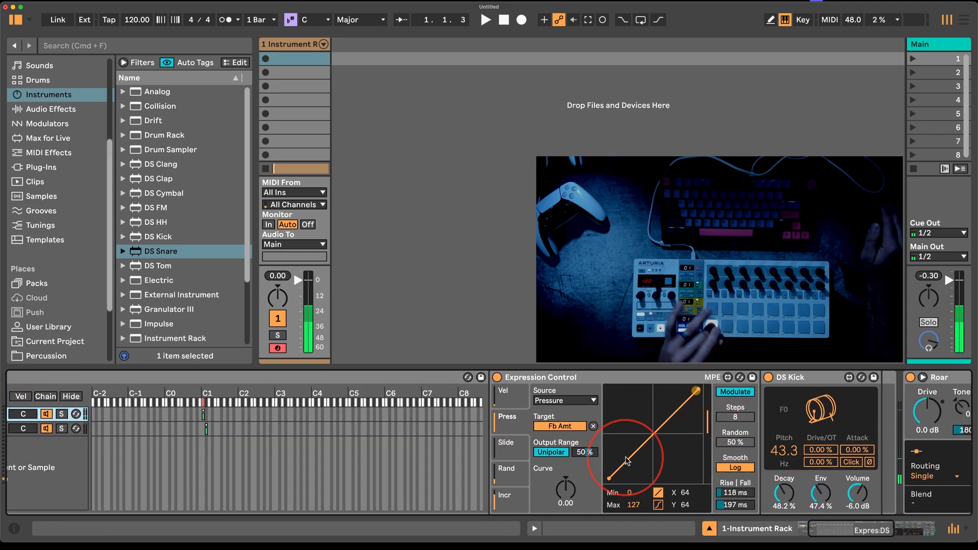
Select the DS Snare chain in the Instrument Rack to show its devices.
{"action": "scroll", "coordinate": [627, 461], "scroll_direction": "right", "scroll_amount": 5}
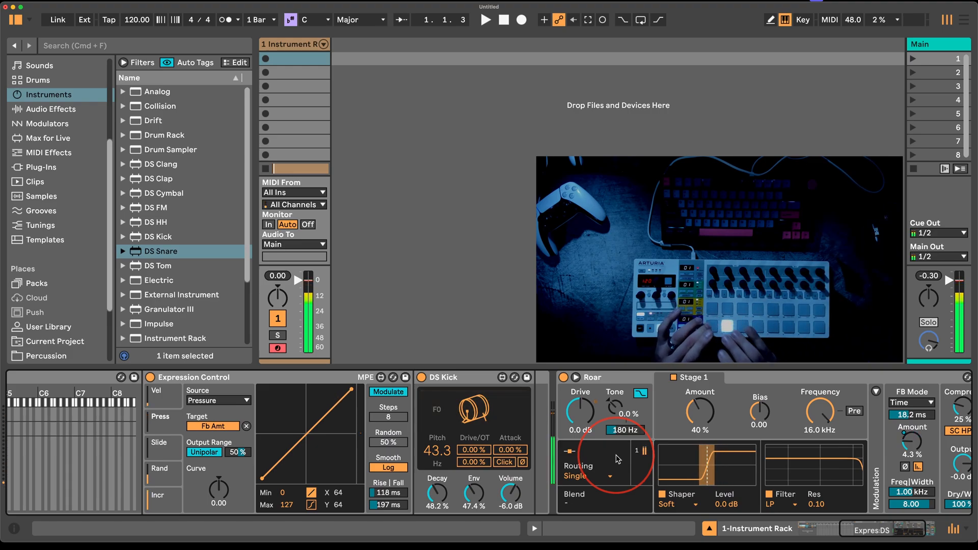
{"action": "scroll", "coordinate": [709, 435], "scroll_direction": "left", "scroll_amount": 5}
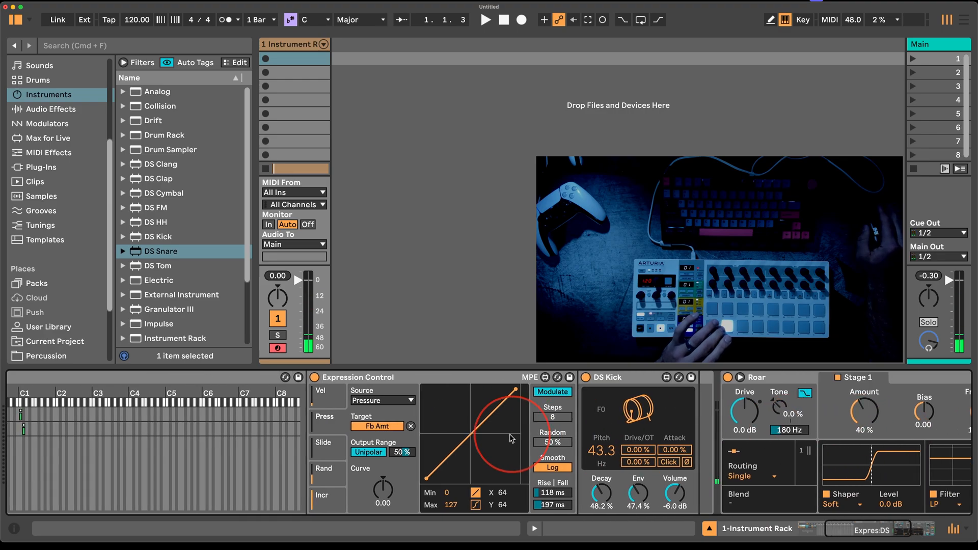
{"action": "scroll", "coordinate": [305, 402], "scroll_direction": "left", "scroll_amount": 7}
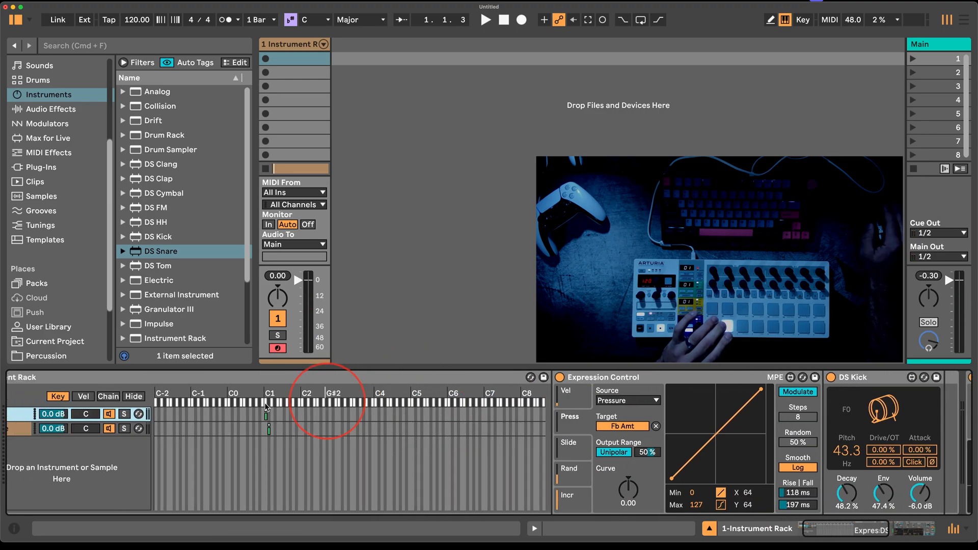
{"action": "left_click", "coordinate": [22, 427]}
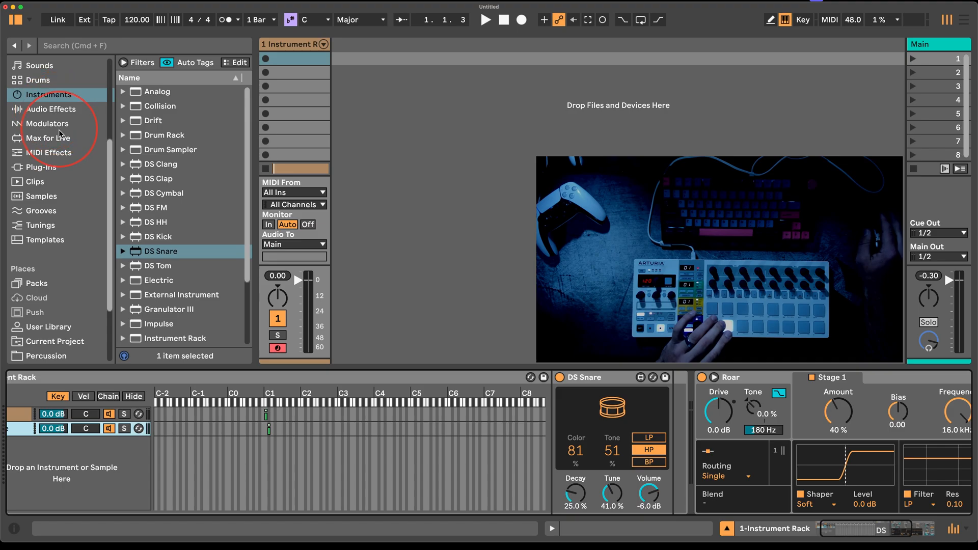
Add Expression Control to the Instrument Rack's DS Snare chain, directly before the DS Snare instrument.
{"action": "left_click", "coordinate": [54, 154]}
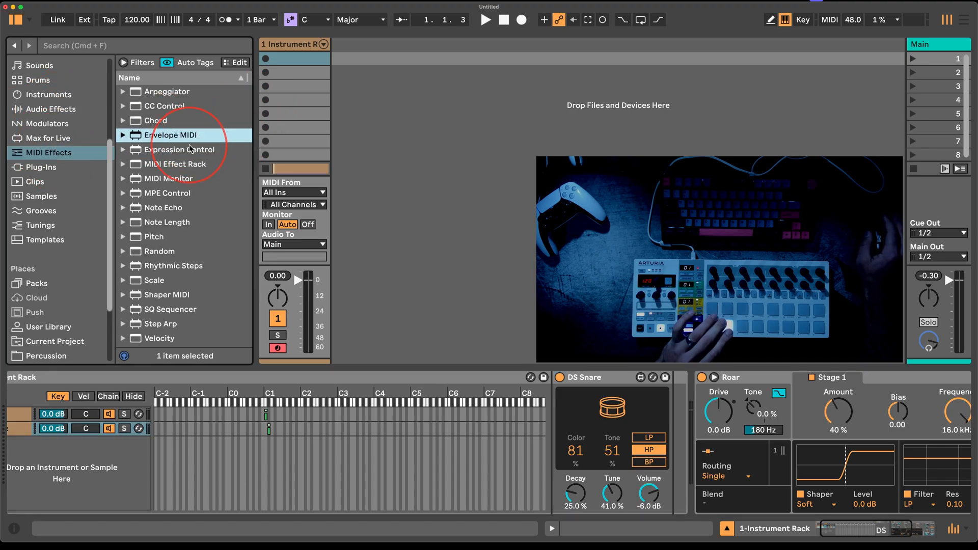
{"action": "left_click_drag", "start_coordinate": [188, 148], "coordinate": [151, 436]}
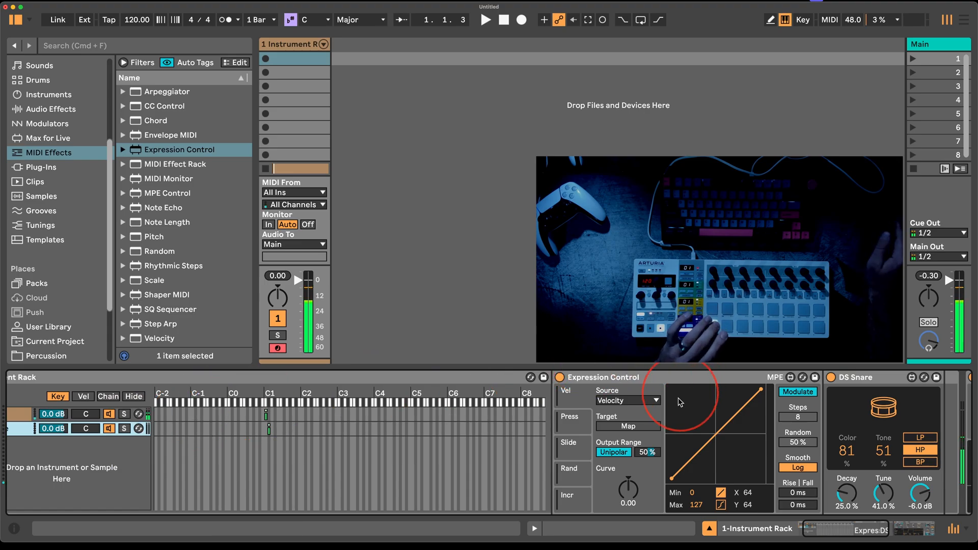
Map the Pressure source of the snare chain's Expression Control to Roar's feedback time.
{"action": "scroll", "coordinate": [679, 402], "scroll_direction": "right", "scroll_amount": 5}
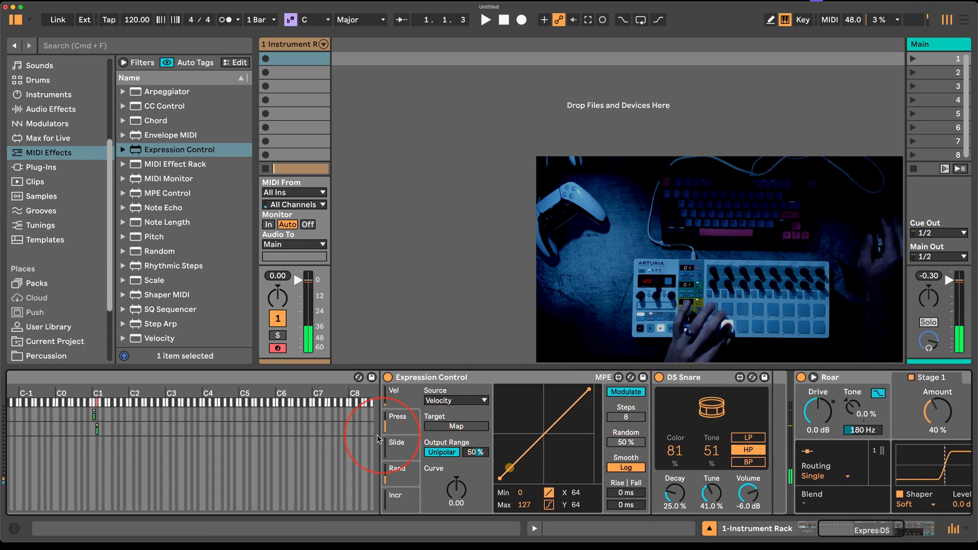
{"action": "left_click", "coordinate": [403, 432]}
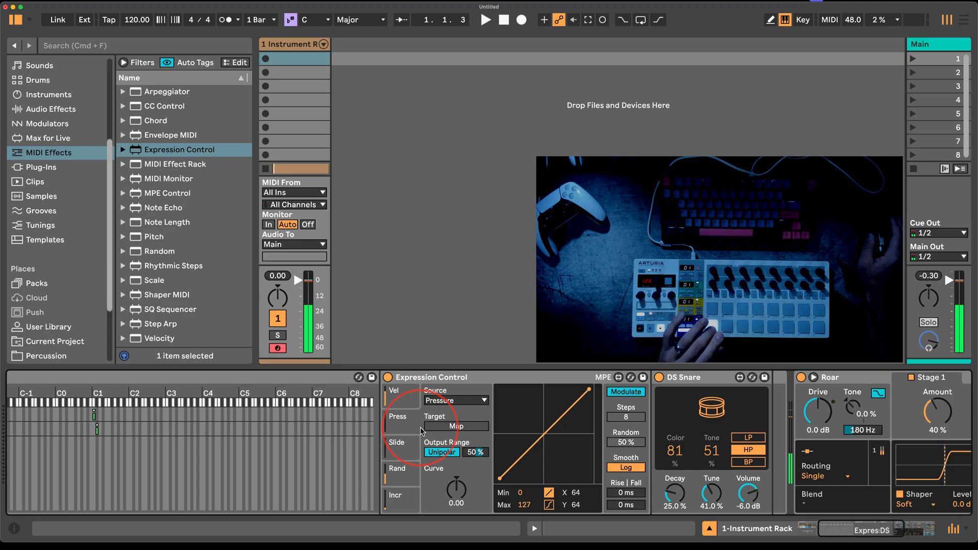
{"action": "left_click", "coordinate": [451, 427]}
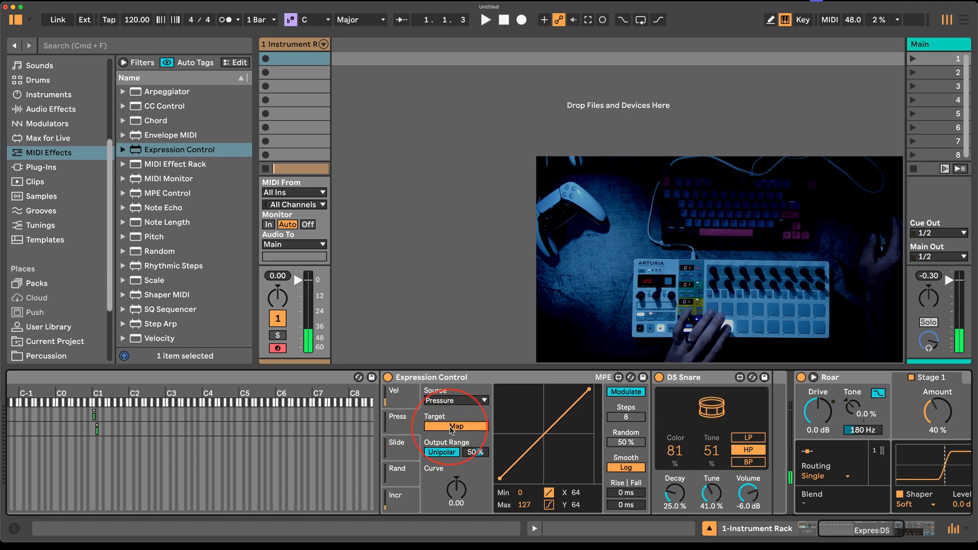
{"action": "scroll", "coordinate": [545, 427], "scroll_direction": "right", "scroll_amount": 7}
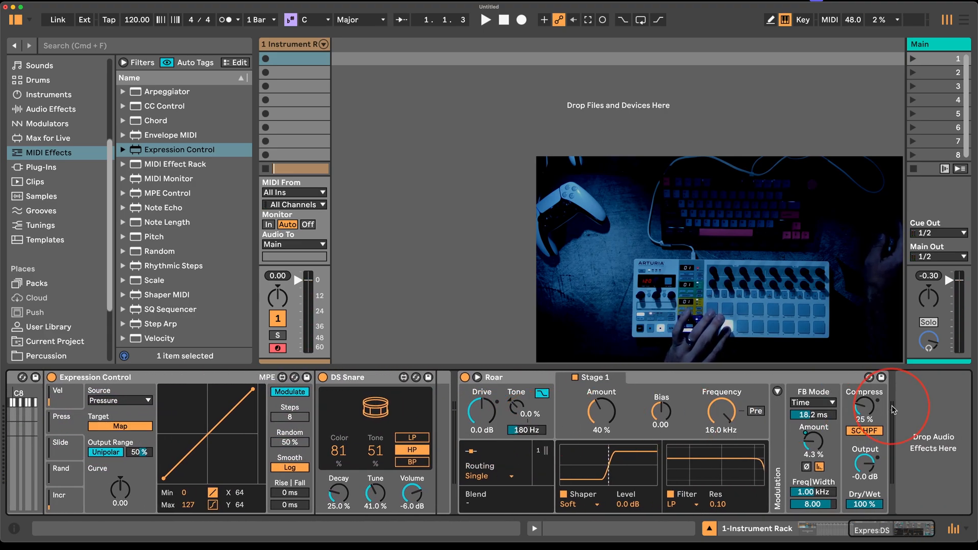
{"action": "left_click", "coordinate": [813, 415]}
Set the snare Expression Control's Rise to 110 ms and Fall to 102 ms, and Roar's feedback time to 5.30 ms.
{"action": "scroll", "coordinate": [437, 407], "scroll_direction": "left", "scroll_amount": 4}
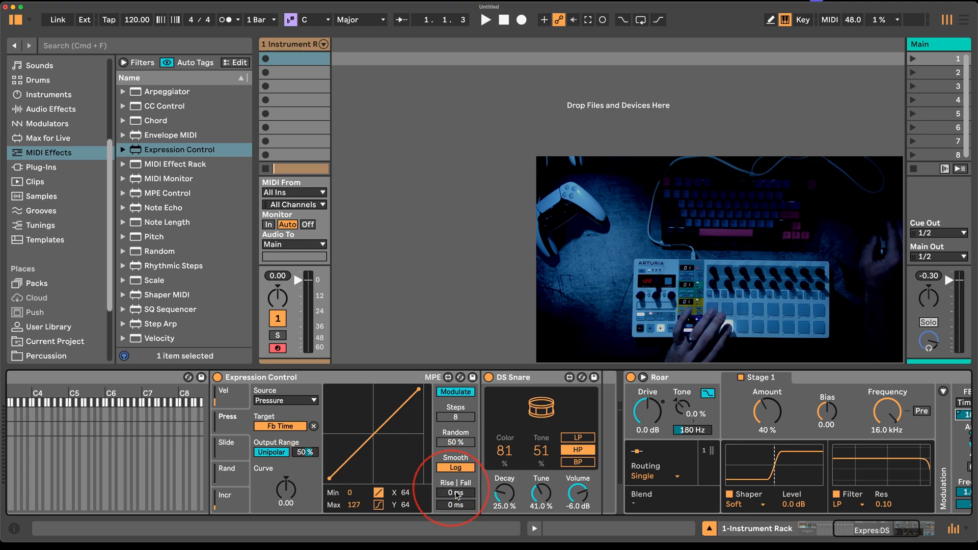
{"action": "left_click_drag", "start_coordinate": [468, 484], "coordinate": [467, 483]}
{"action": "left_click_drag", "start_coordinate": [466, 505], "coordinate": [466, 496]}
{"action": "scroll", "coordinate": [799, 421], "scroll_direction": "right", "scroll_amount": 5}
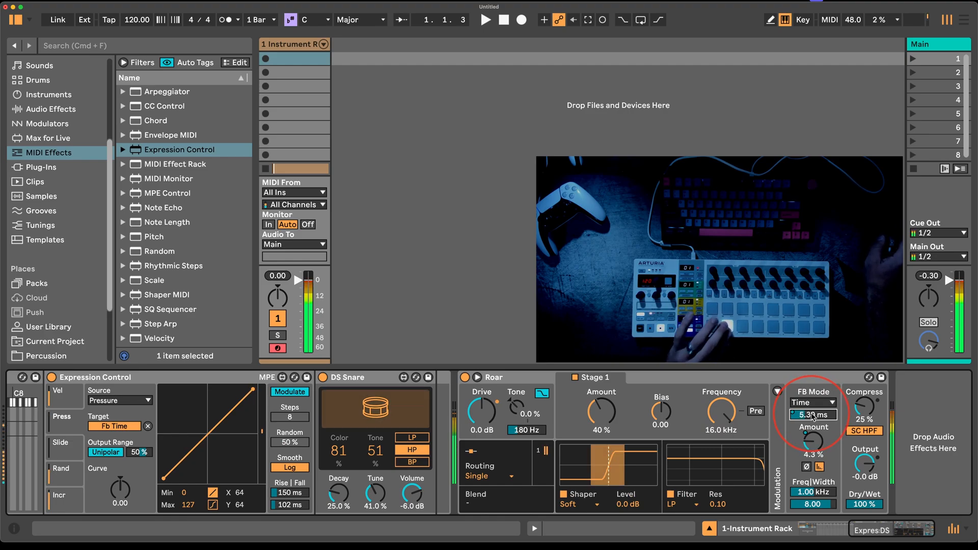
{"action": "left_click", "coordinate": [290, 492]}
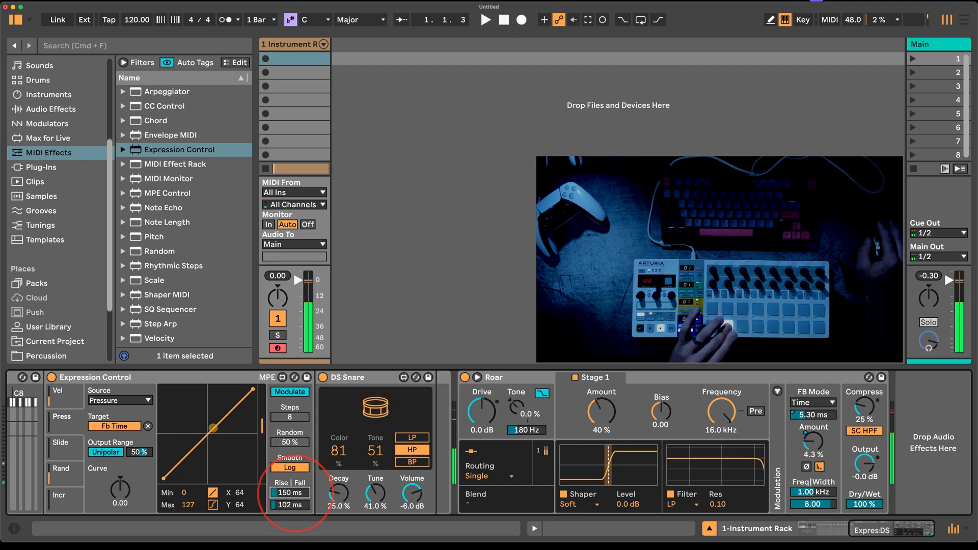
{"action": "left_click_drag", "start_coordinate": [297, 497], "coordinate": [297, 490]}
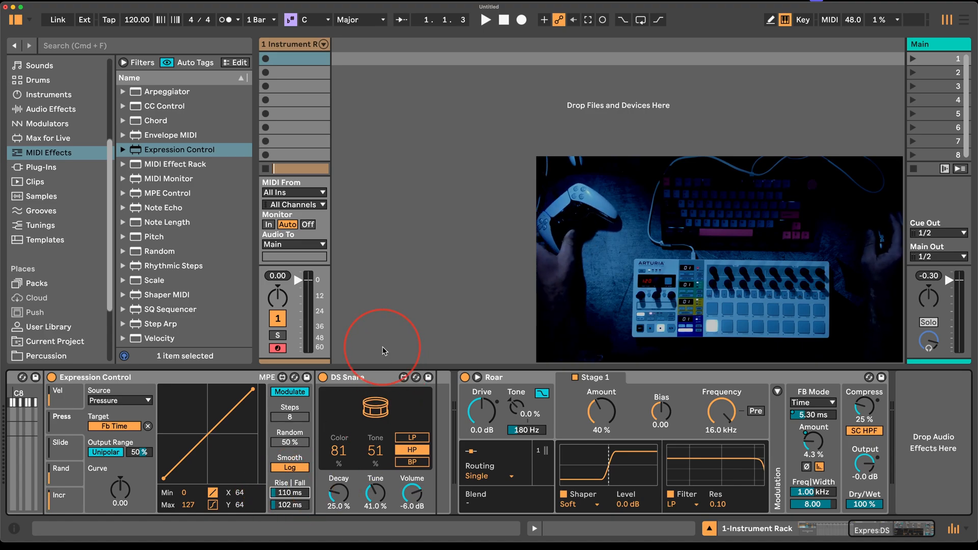
Add Envelope MIDI to the Instrument Rack as a third chain below DS Snare.
{"action": "scroll", "coordinate": [332, 423], "scroll_direction": "left", "scroll_amount": 5}
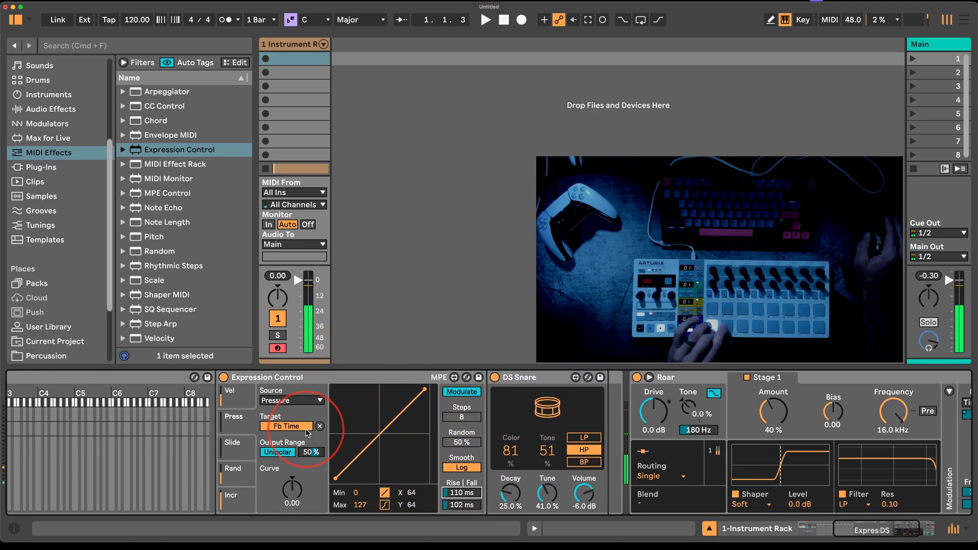
{"action": "scroll", "coordinate": [149, 460], "scroll_direction": "left", "scroll_amount": 10}
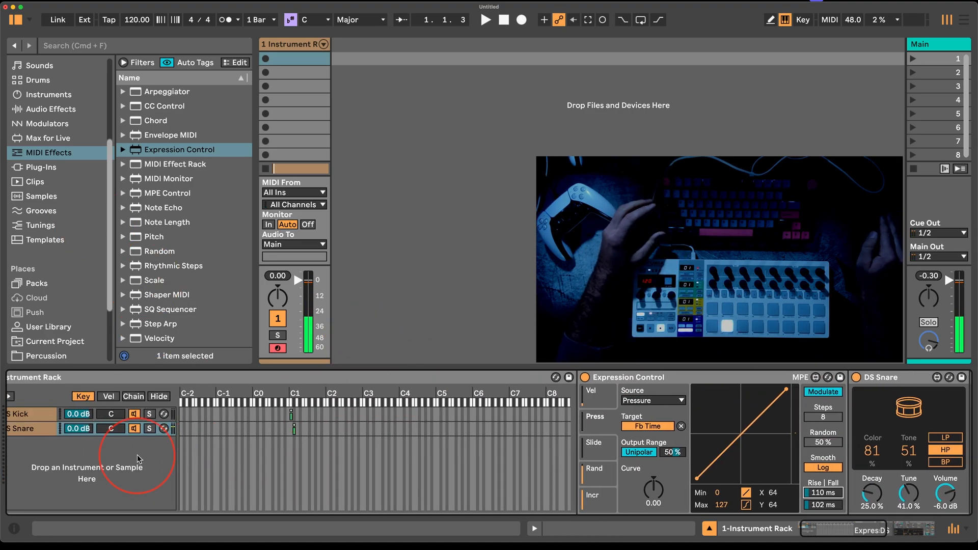
{"action": "scroll", "coordinate": [137, 454], "scroll_direction": "left", "scroll_amount": 1}
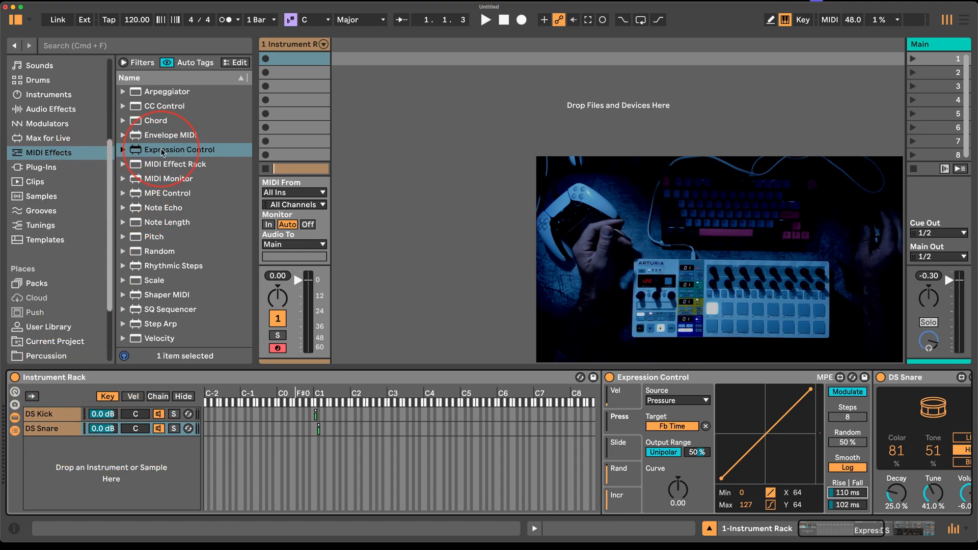
{"action": "left_click_drag", "start_coordinate": [160, 141], "coordinate": [119, 479]}
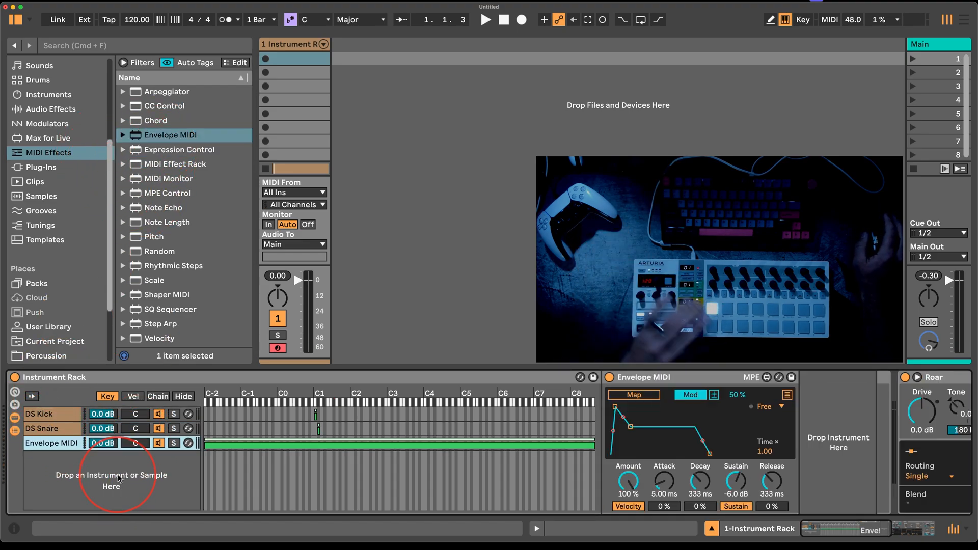
Limit the Envelope MIDI chain's key zone to a single key between C1 and C2.
{"action": "left_click", "coordinate": [212, 437]}
{"action": "left_click_drag", "start_coordinate": [201, 449], "coordinate": [340, 427]}
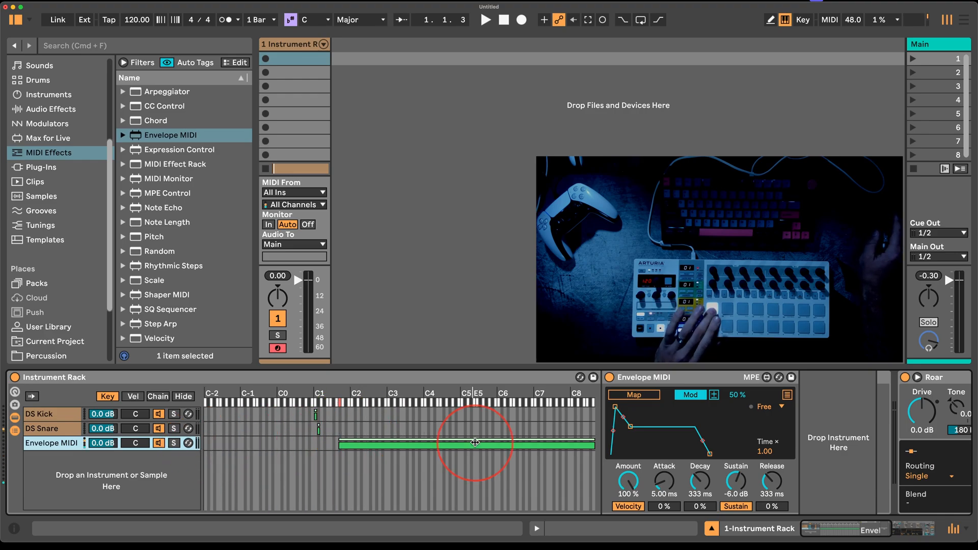
{"action": "left_click_drag", "start_coordinate": [592, 445], "coordinate": [340, 442]}
Add the Reverb audio effect after Roar on the track.
{"action": "scroll", "coordinate": [22, 160], "scroll_direction": "up", "scroll_amount": 1}
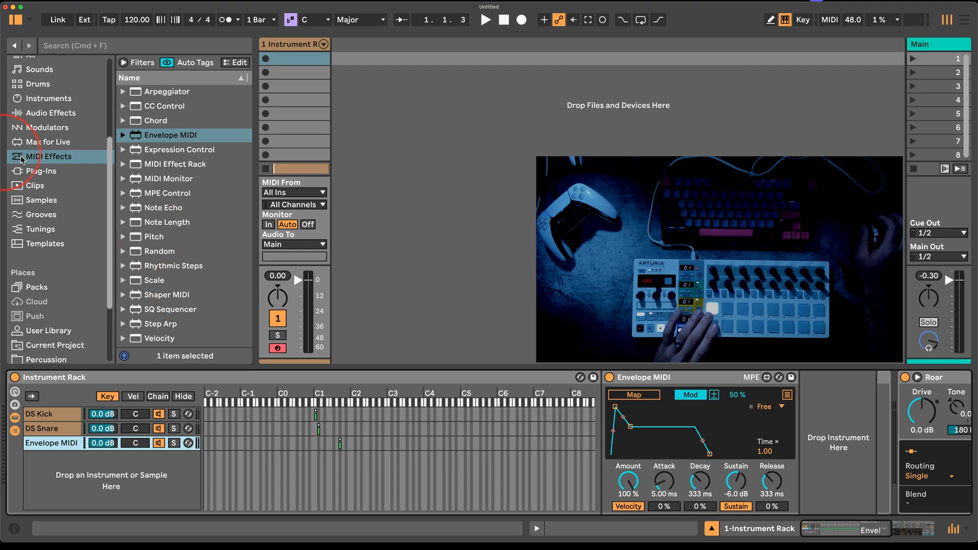
{"action": "left_click", "coordinate": [52, 114]}
{"action": "scroll", "coordinate": [158, 253], "scroll_direction": "down", "scroll_amount": 1}
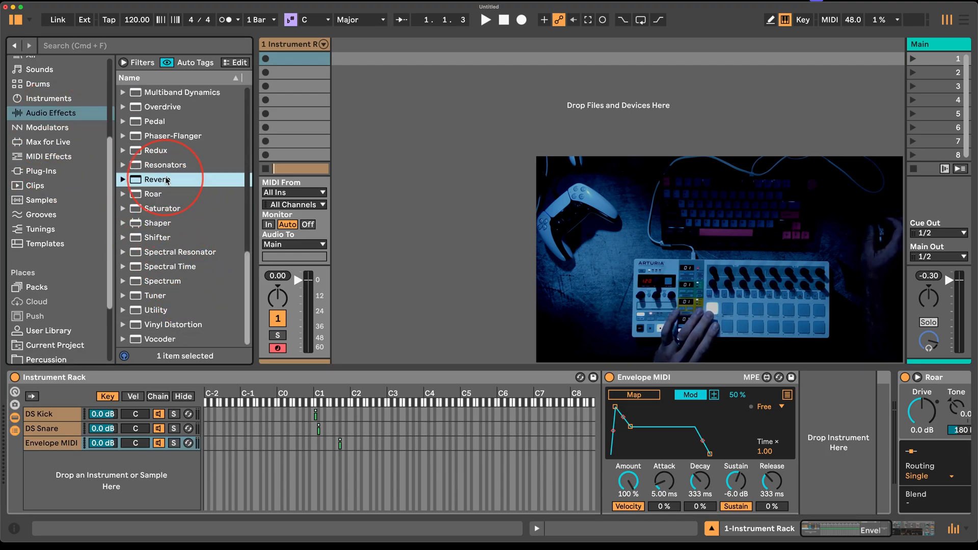
{"action": "double_click", "coordinate": [157, 180]}
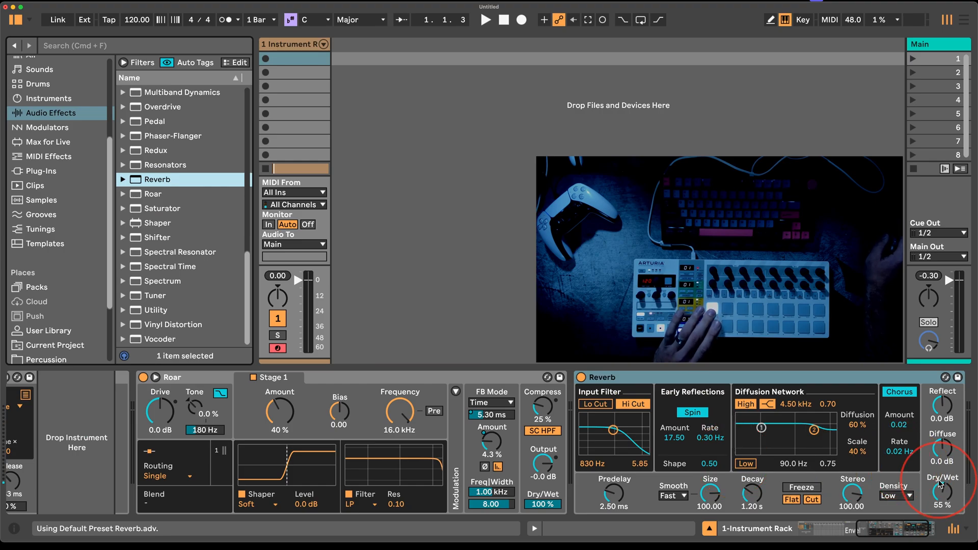
Map Envelope MIDI to Reverb's Dry/Wet and set Dry/Wet to 0%.
{"action": "scroll", "coordinate": [317, 435], "scroll_direction": "left", "scroll_amount": 5}
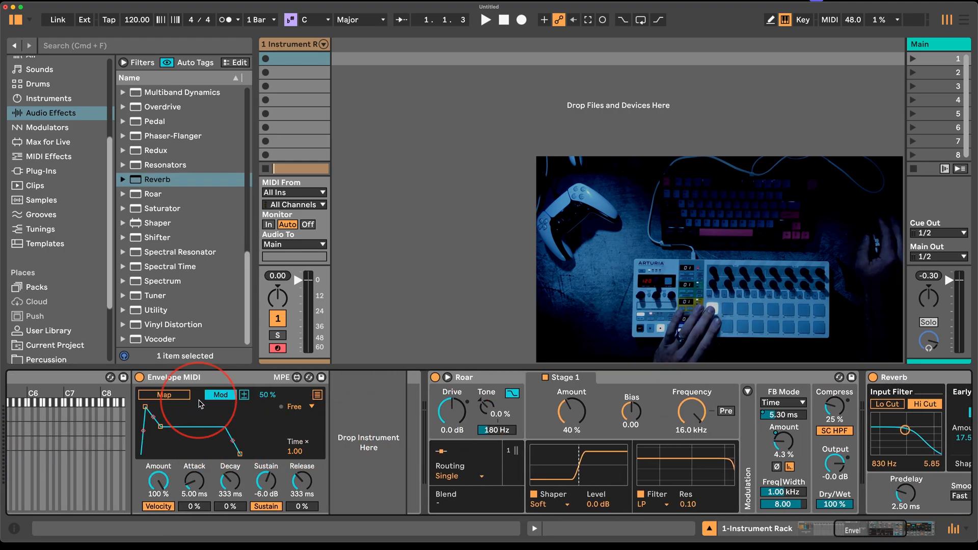
{"action": "scroll", "coordinate": [682, 442], "scroll_direction": "right", "scroll_amount": 6}
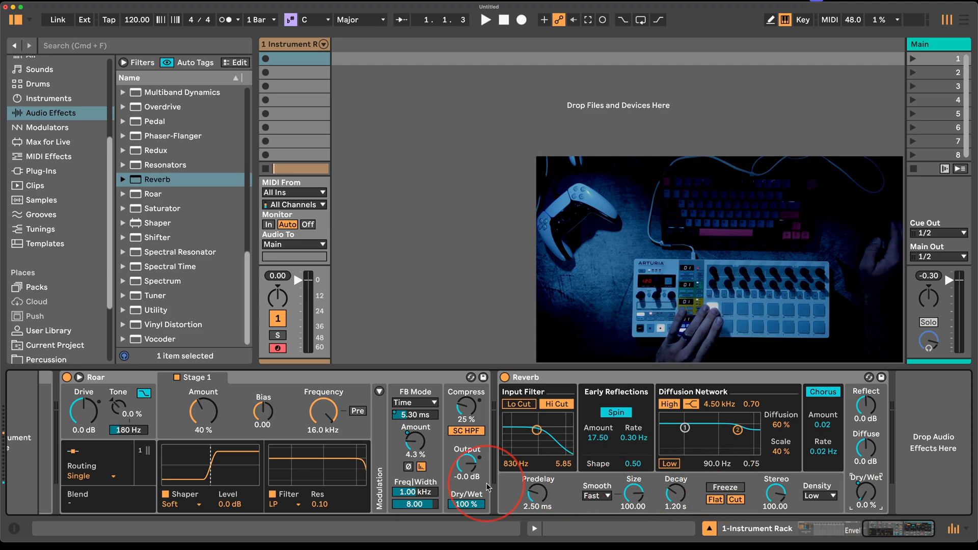
Shape the Envelope MIDI curve with an 18.7 s decay, 0.0 dB sustain and 3.76 ms release.
{"action": "scroll", "coordinate": [459, 453], "scroll_direction": "left", "scroll_amount": 5}
{"action": "left_click_drag", "start_coordinate": [209, 426], "coordinate": [238, 370]}
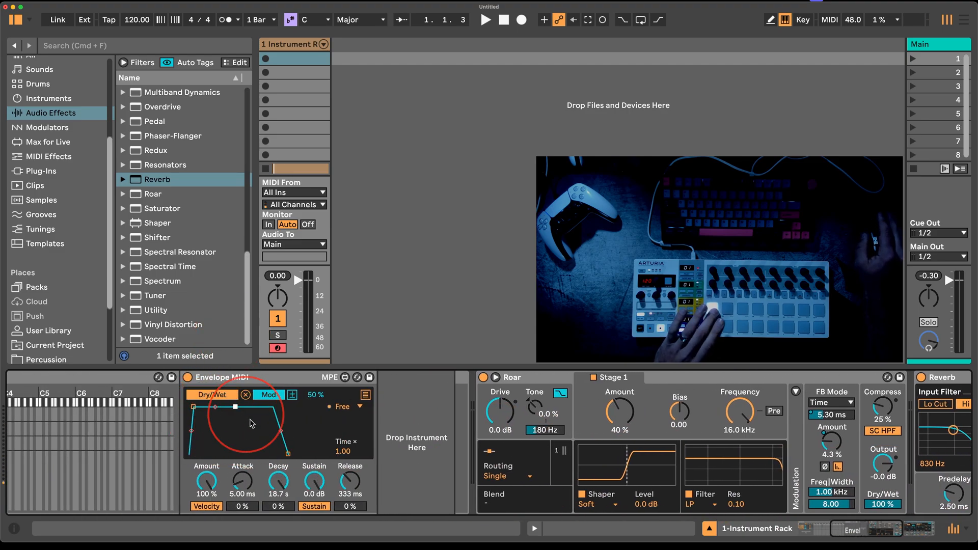
{"action": "left_click_drag", "start_coordinate": [288, 454], "coordinate": [281, 454]}
Set Envelope MIDI's modulation amount for the Reverb Dry/Wet to 100%.
{"action": "scroll", "coordinate": [499, 453], "scroll_direction": "right", "scroll_amount": 5}
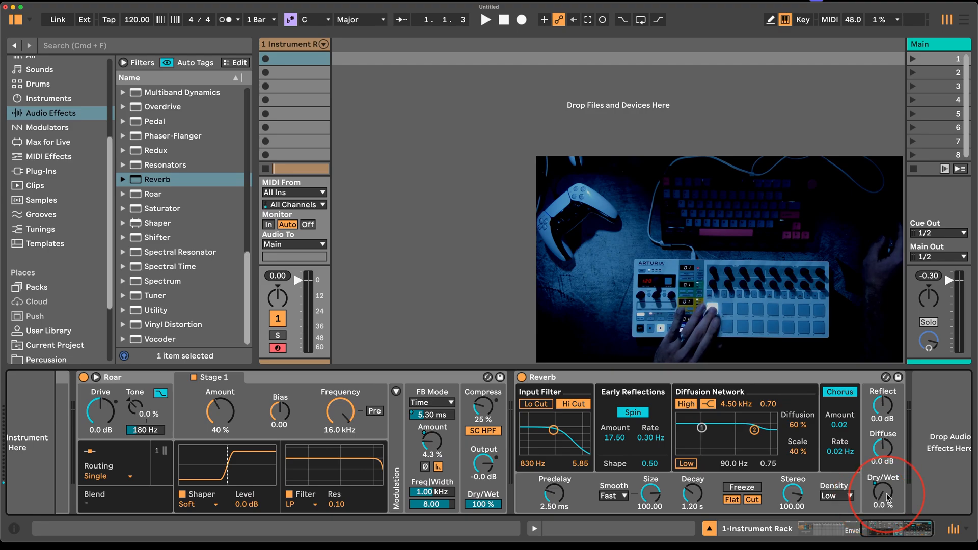
{"action": "left_click", "coordinate": [885, 493]}
{"action": "scroll", "coordinate": [326, 459], "scroll_direction": "left", "scroll_amount": 5}
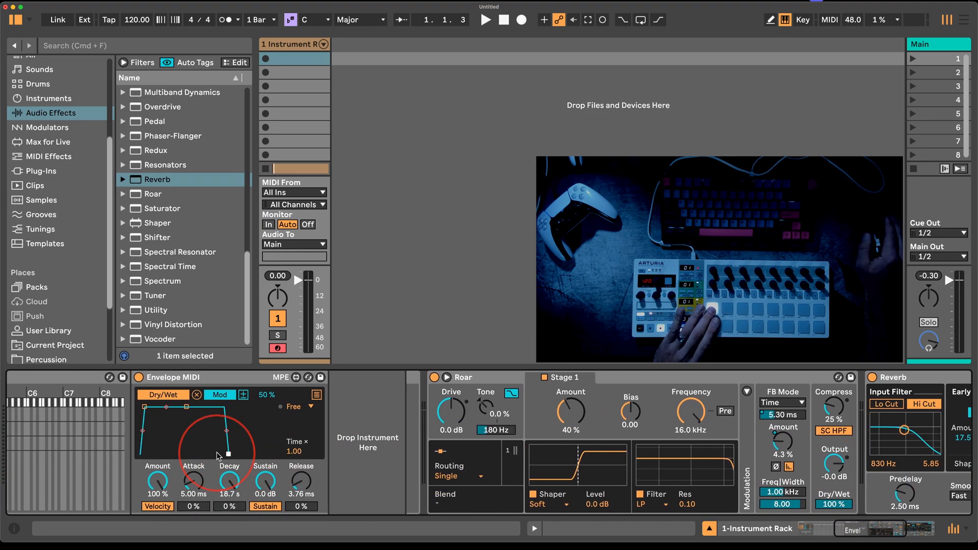
{"action": "left_click_drag", "start_coordinate": [269, 396], "coordinate": [281, 352]}
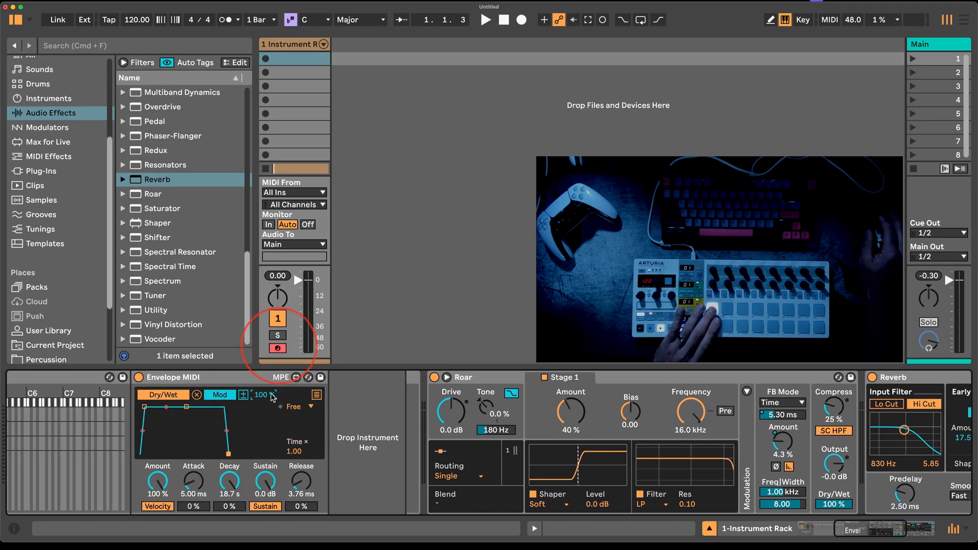
Set Reverb's Dry/Wet to 45% and its Decay to about 2.42 s.
{"action": "scroll", "coordinate": [769, 457], "scroll_direction": "right", "scroll_amount": 1}
{"action": "scroll", "coordinate": [770, 456], "scroll_direction": "right", "scroll_amount": 5}
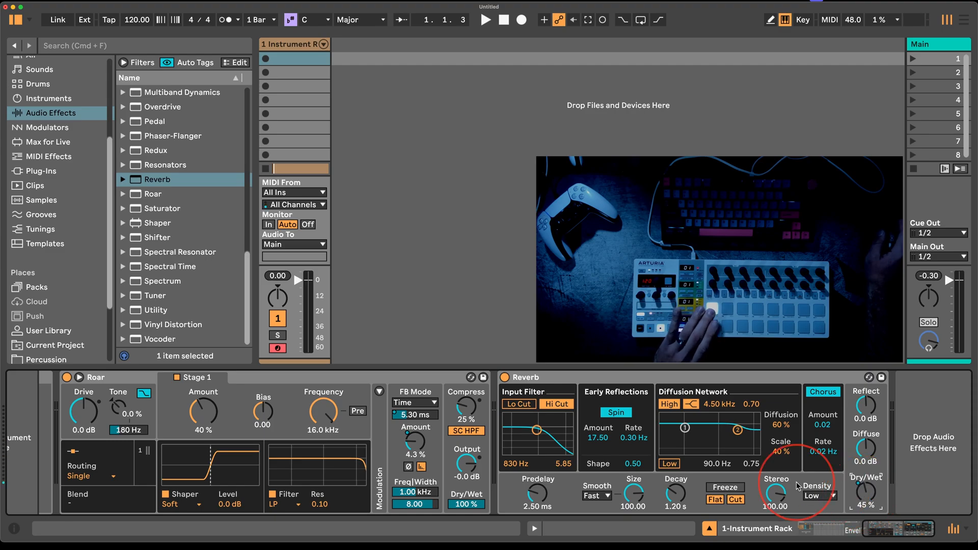
{"action": "left_click_drag", "start_coordinate": [676, 497], "coordinate": [676, 484]}
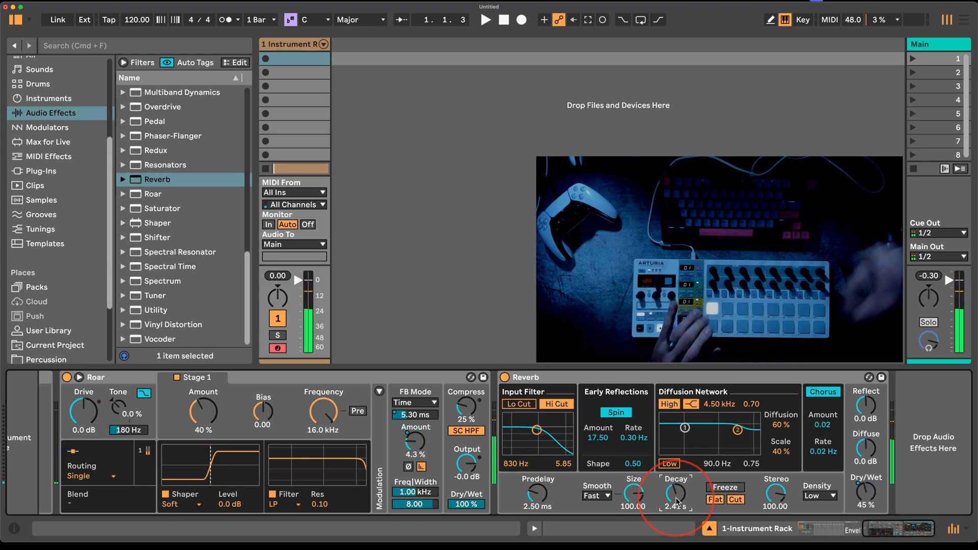
Set the Envelope MIDI attack to 19.6 ms and release to 37.1 ms.
{"action": "scroll", "coordinate": [270, 440], "scroll_direction": "left", "scroll_amount": 5}
{"action": "scroll", "coordinate": [180, 420], "scroll_direction": "left", "scroll_amount": 3}
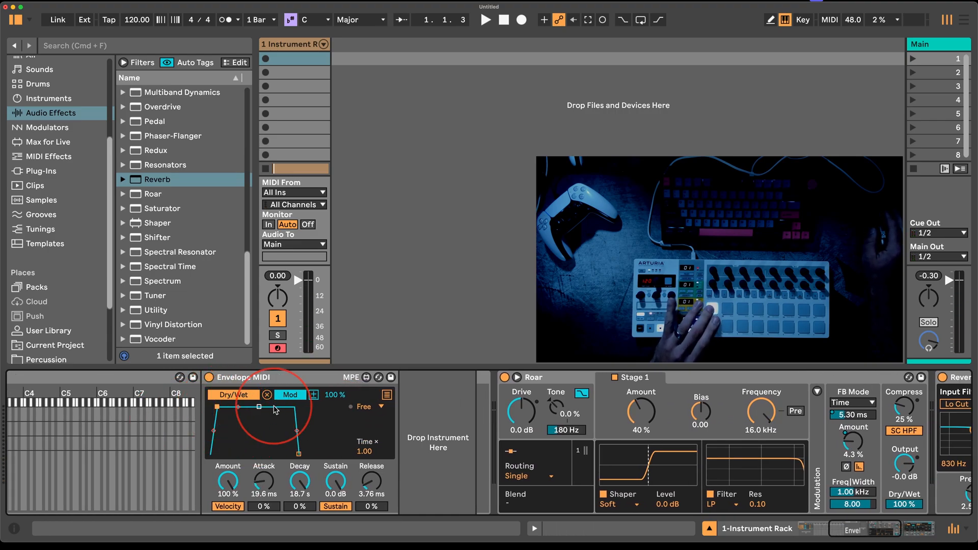
{"action": "left_click_drag", "start_coordinate": [304, 458], "coordinate": [308, 464]}
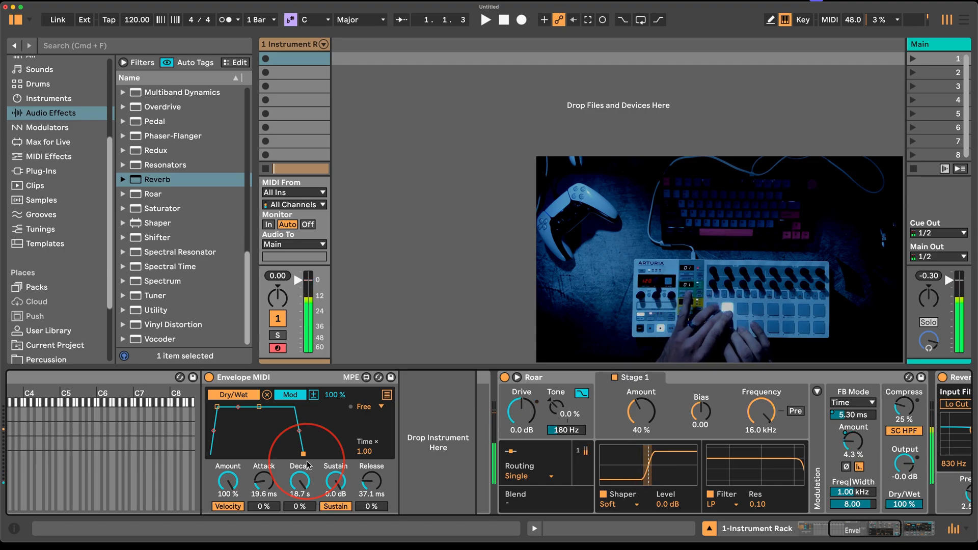
Add Expression Control to the rack as a fourth chain and limit its key zone to the single key just above the Envelope MIDI chain's.
{"action": "scroll", "coordinate": [142, 454], "scroll_direction": "left", "scroll_amount": 8}
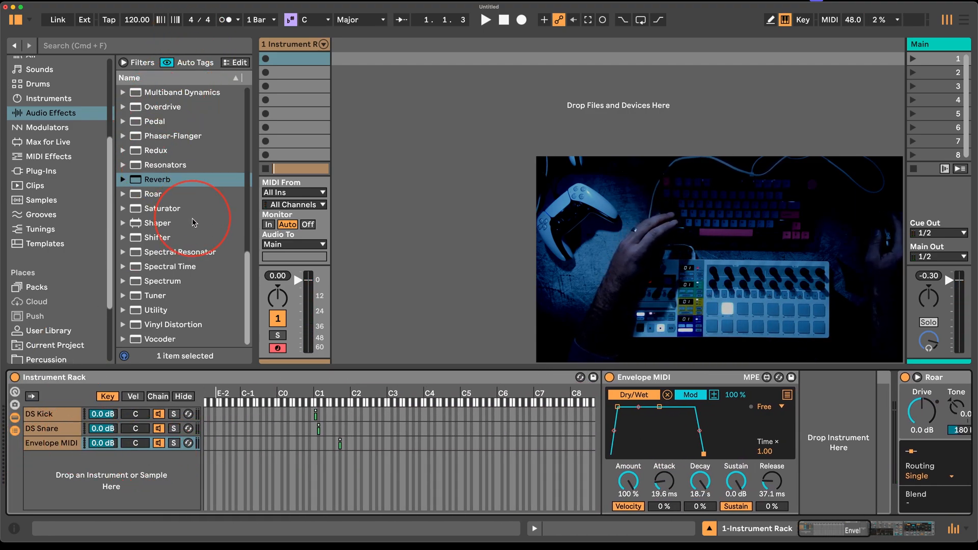
{"action": "left_click", "coordinate": [56, 100]}
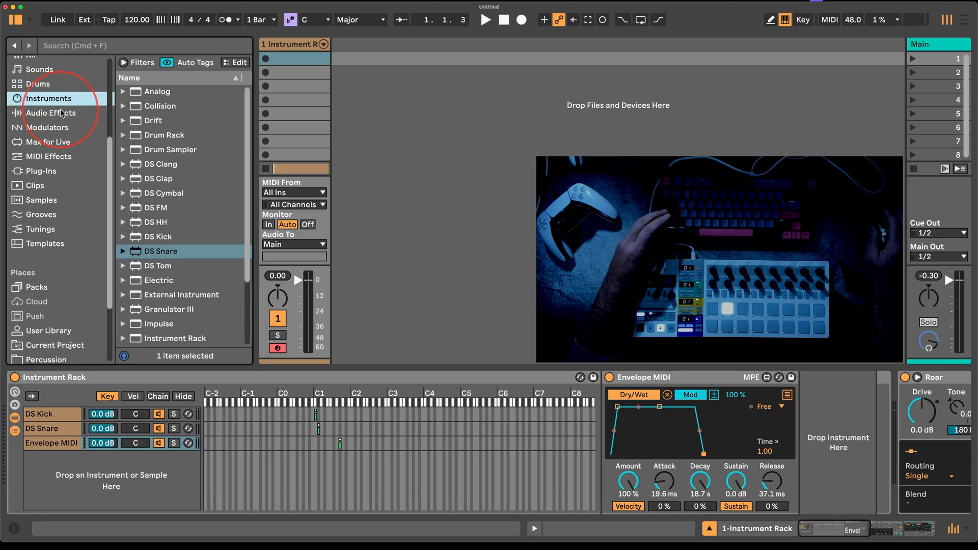
{"action": "left_click", "coordinate": [64, 155]}
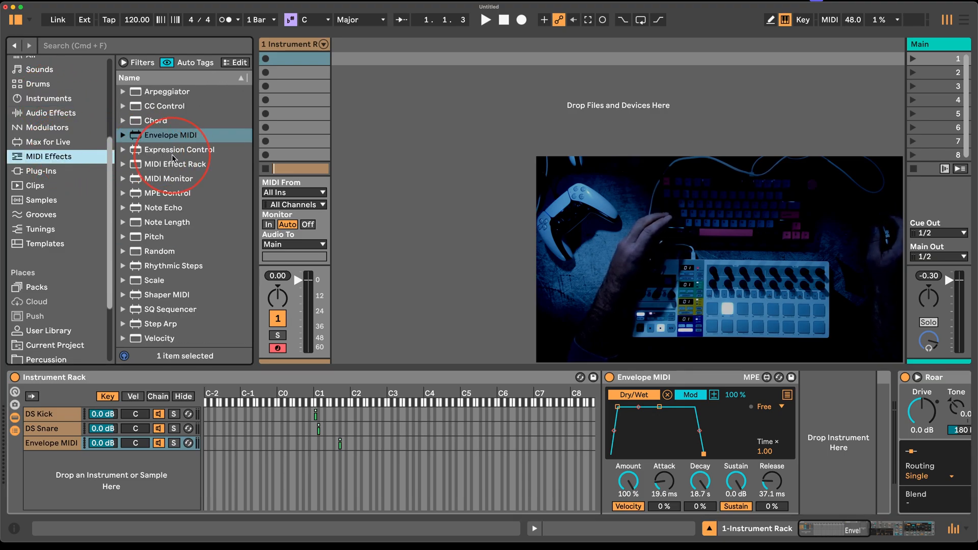
{"action": "left_click_drag", "start_coordinate": [172, 154], "coordinate": [342, 448]}
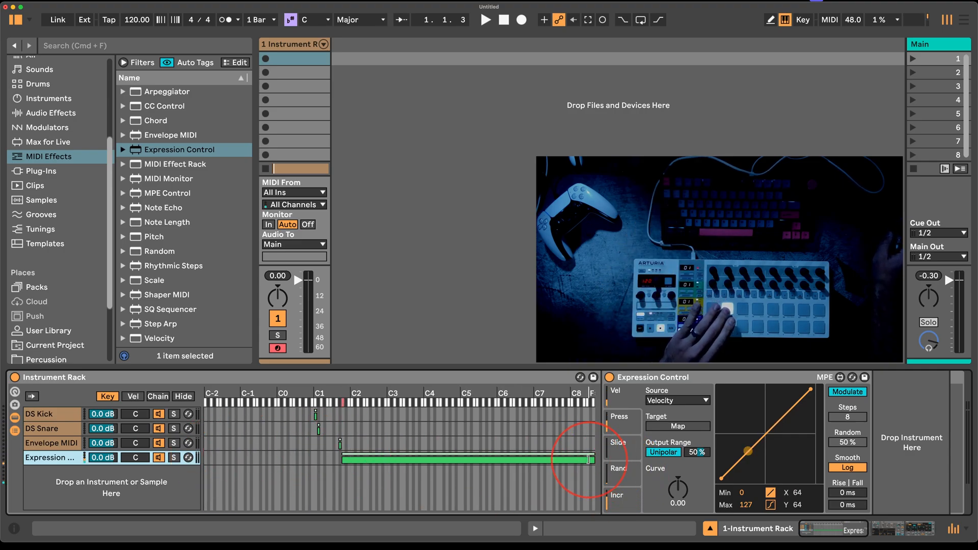
{"action": "left_click_drag", "start_coordinate": [594, 458], "coordinate": [523, 459]}
{"action": "scroll", "coordinate": [518, 457], "scroll_direction": "right", "scroll_amount": 5}
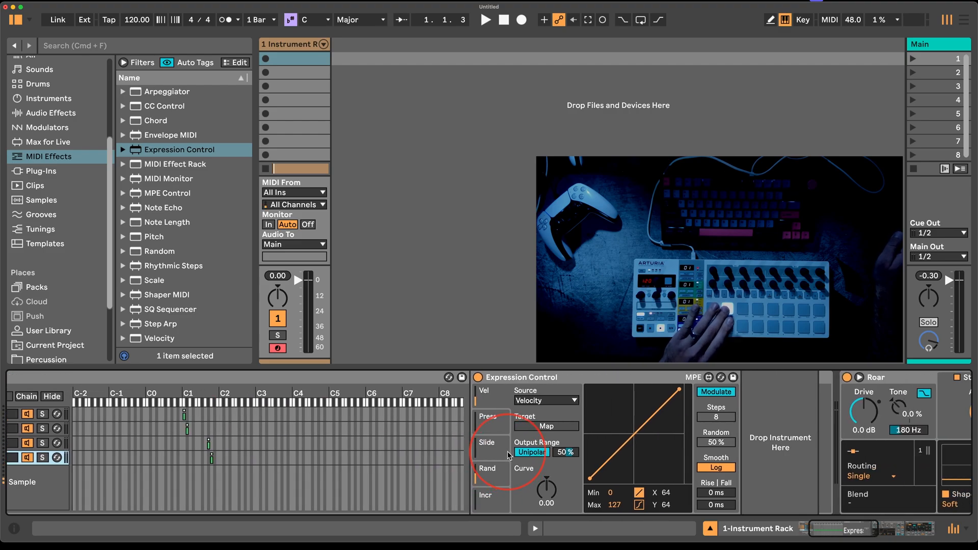
{"action": "scroll", "coordinate": [449, 428], "scroll_direction": "right", "scroll_amount": 2}
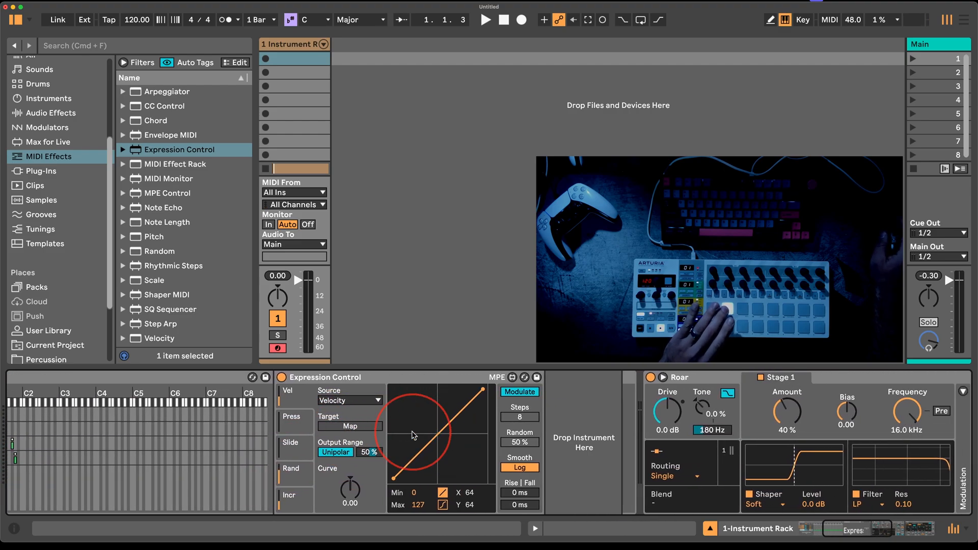
{"action": "scroll", "coordinate": [545, 418], "scroll_direction": "left", "scroll_amount": 7}
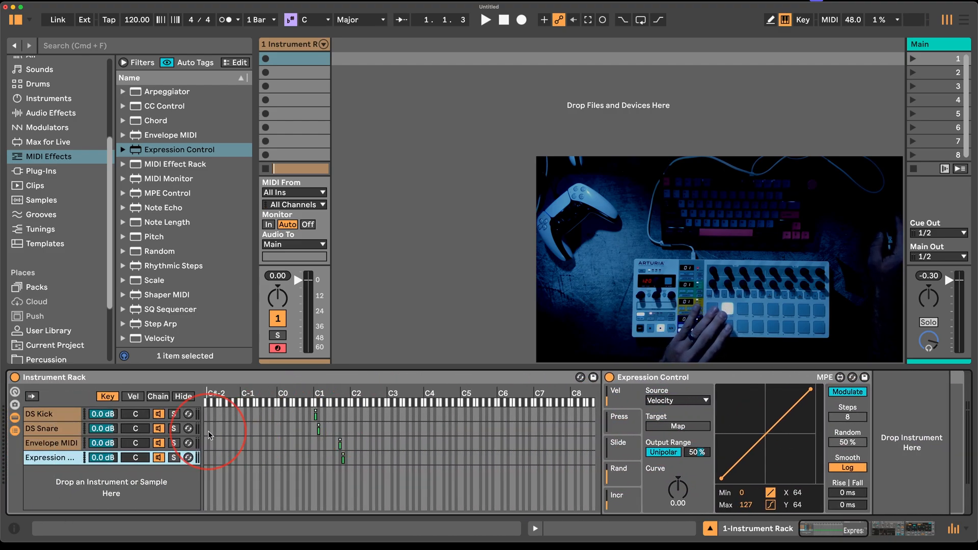
Set the first two slots of the fourth chain's Expression Control to the Random source.
{"action": "left_click", "coordinate": [44, 414]}
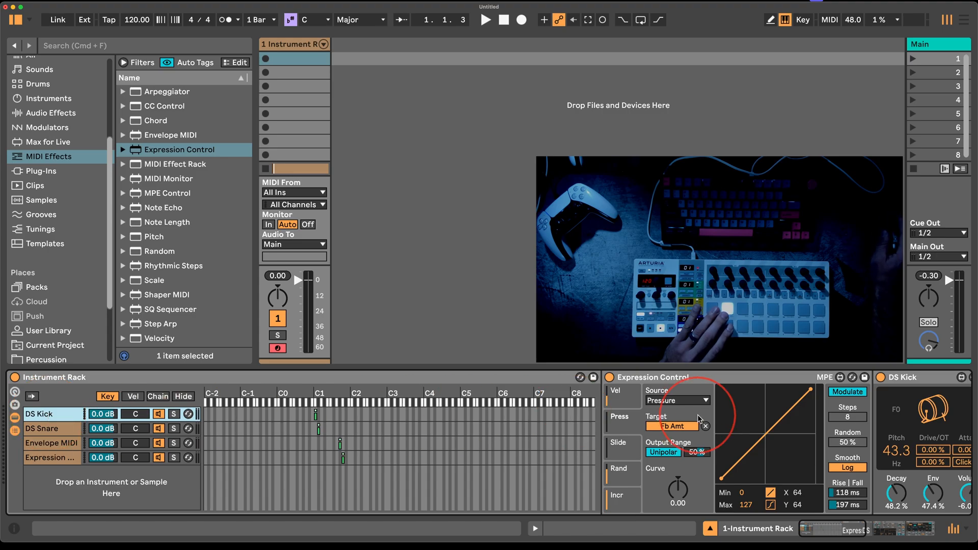
{"action": "left_click", "coordinate": [42, 458]}
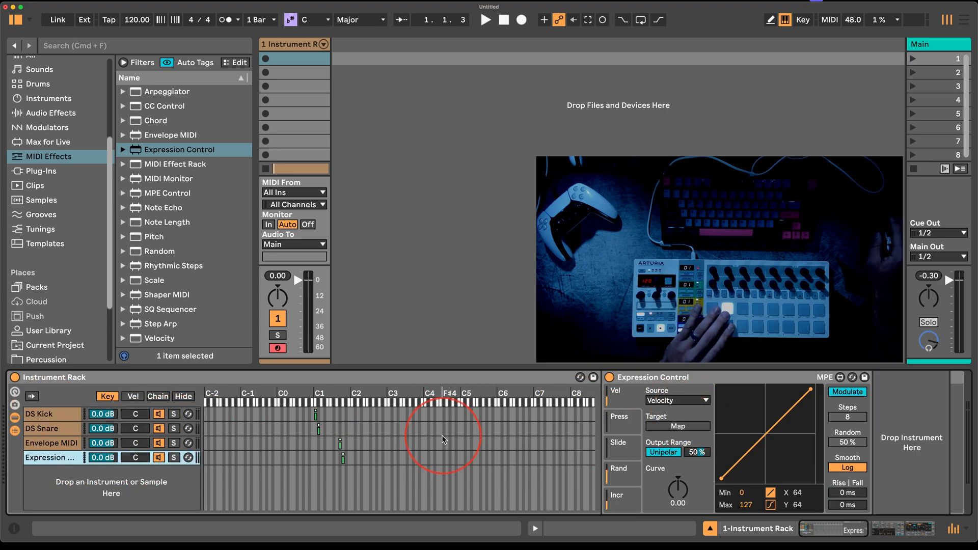
{"action": "left_click", "coordinate": [674, 400]}
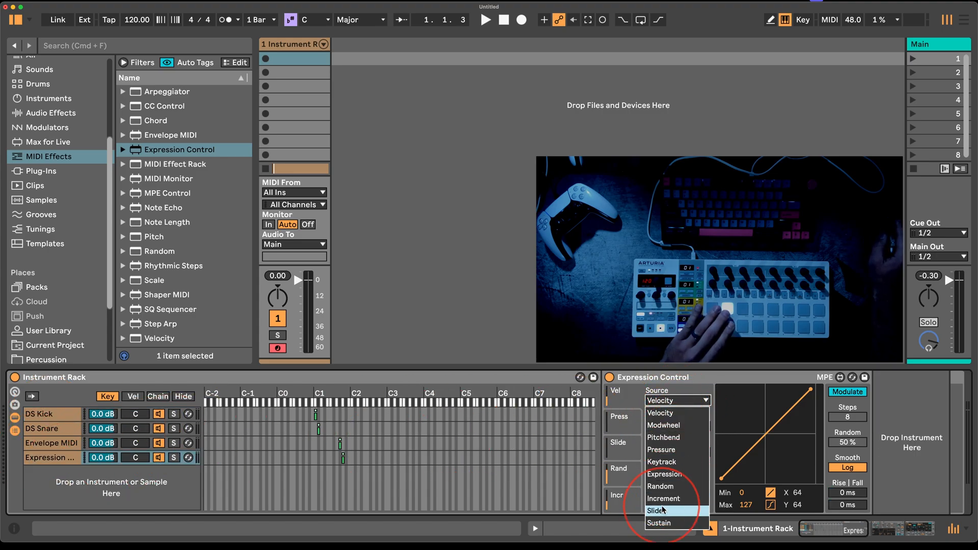
{"action": "left_click", "coordinate": [665, 487]}
{"action": "left_click", "coordinate": [642, 425]}
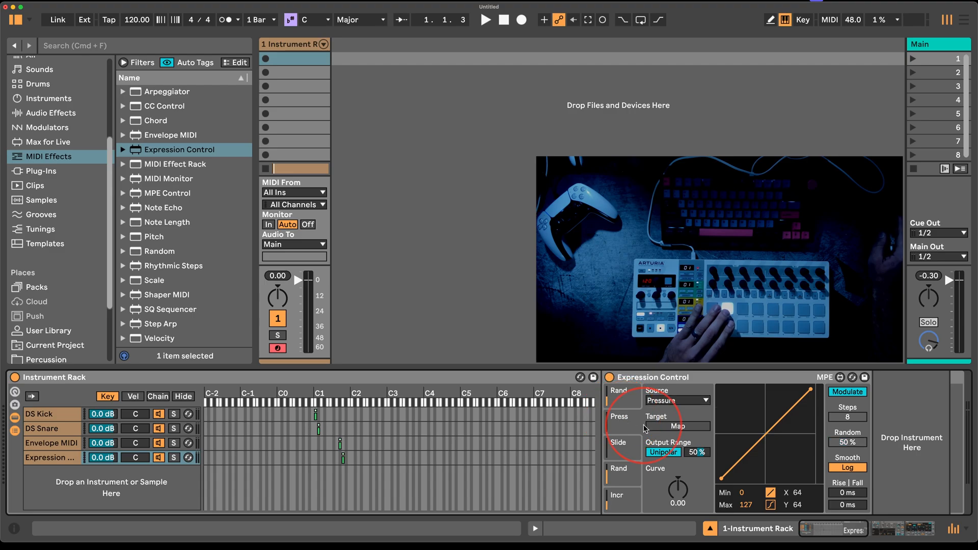
{"action": "left_click", "coordinate": [673, 401]}
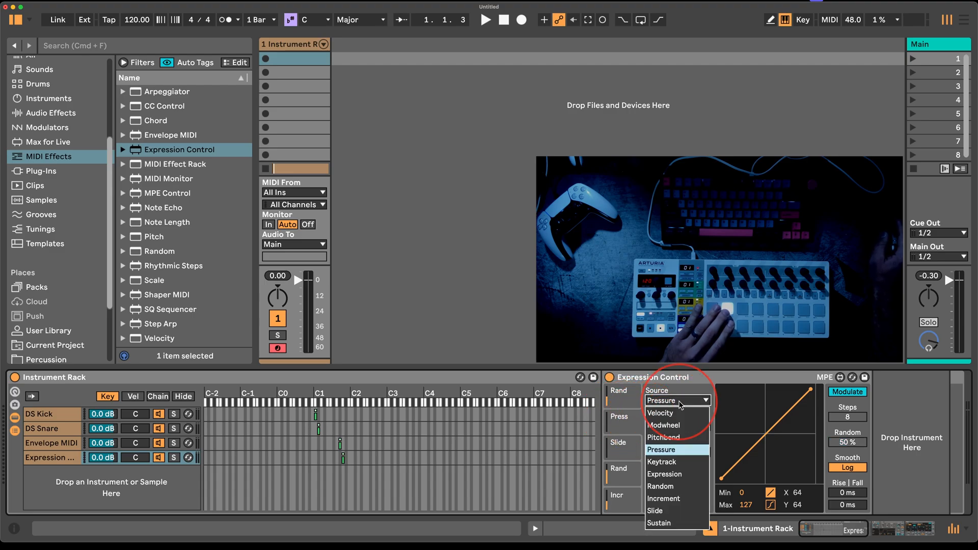
{"action": "left_click", "coordinate": [665, 487]}
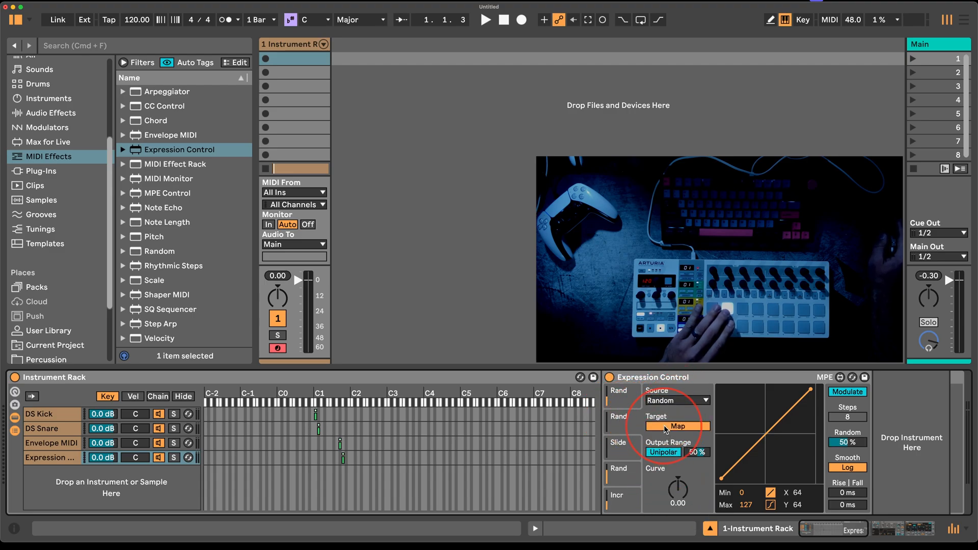
Map one of Expression Control's Random slots to the DS Kick's overdrive amount and return to the Expression Control chain.
{"action": "left_click", "coordinate": [219, 433]}
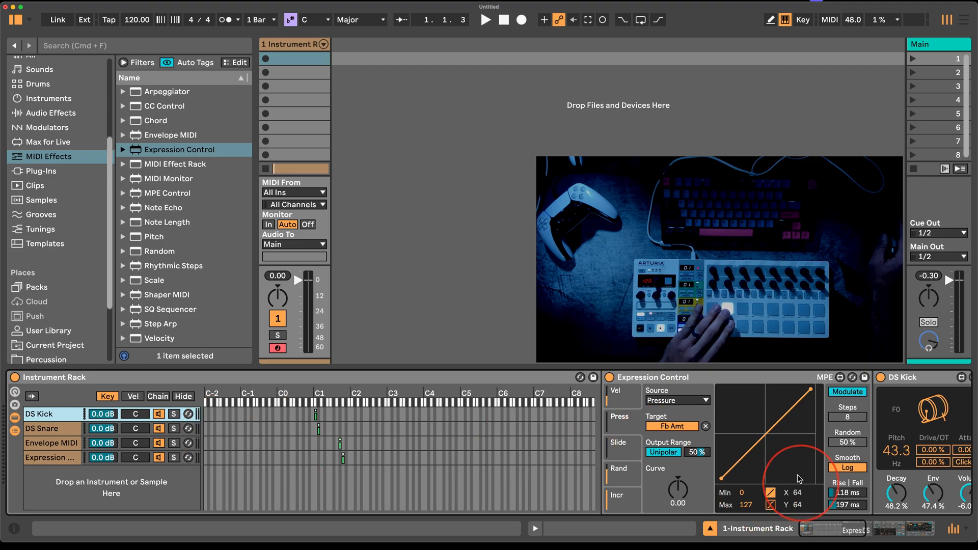
{"action": "left_click", "coordinate": [933, 450]}
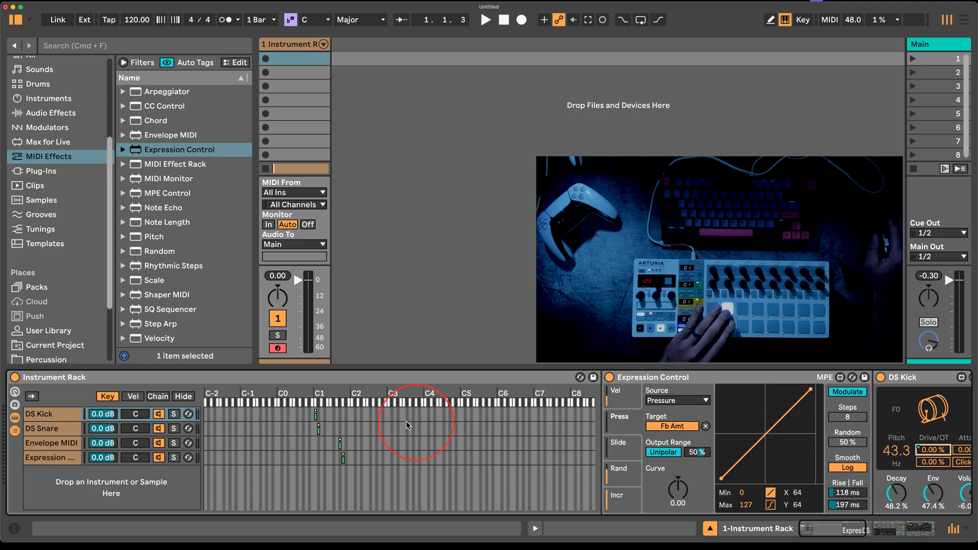
{"action": "left_click", "coordinate": [50, 458]}
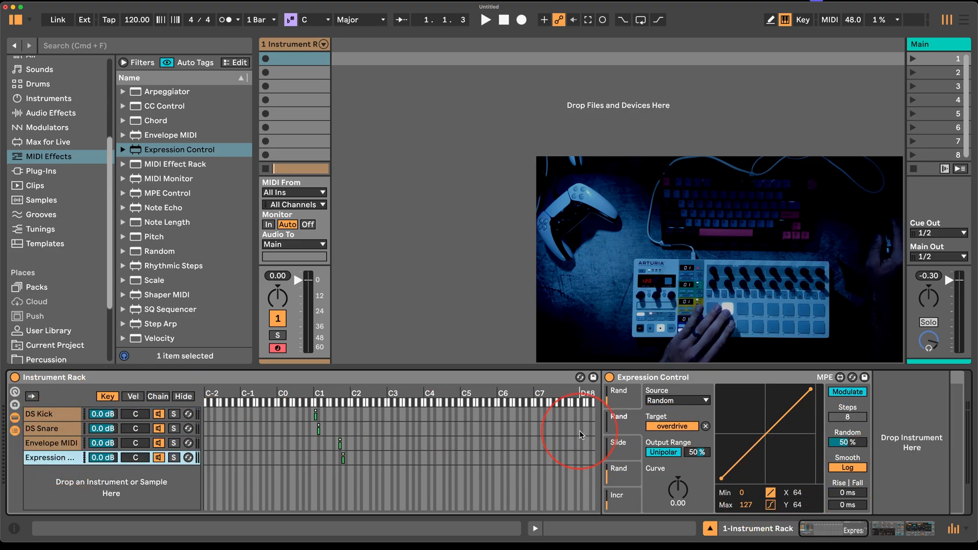
Map the other Random slot of Expression Control to the DS Snare's Tune and return to the Expression Control chain.
{"action": "left_click", "coordinate": [615, 403]}
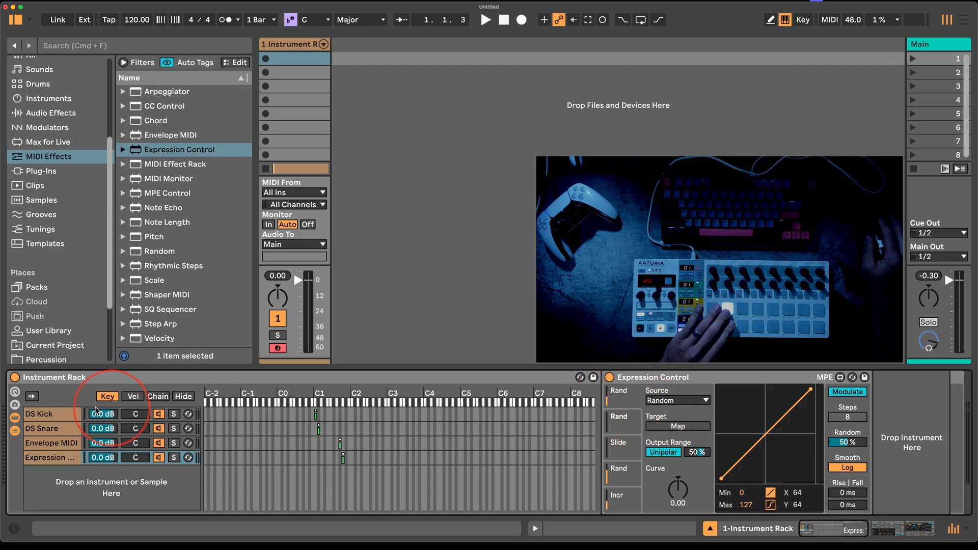
{"action": "left_click", "coordinate": [51, 428]}
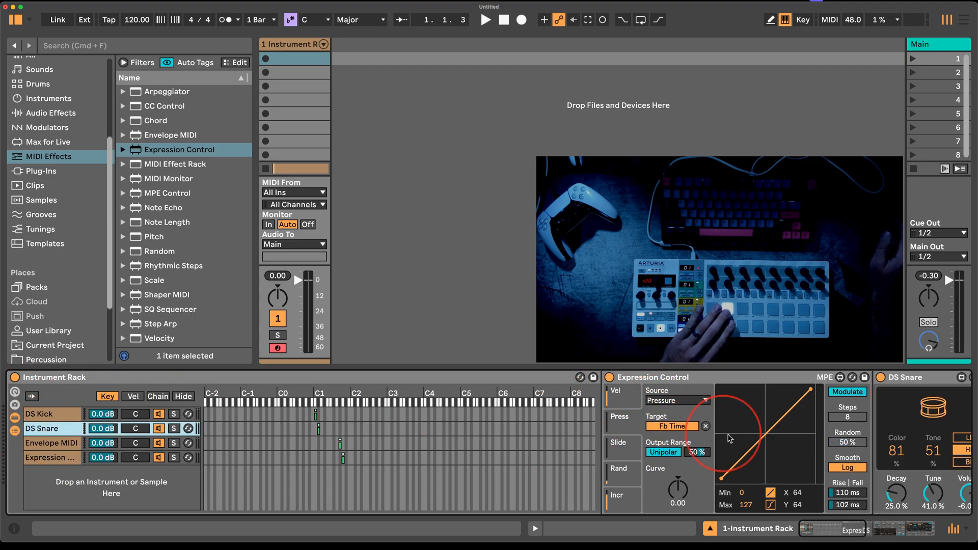
{"action": "scroll", "coordinate": [755, 443], "scroll_direction": "right", "scroll_amount": 3}
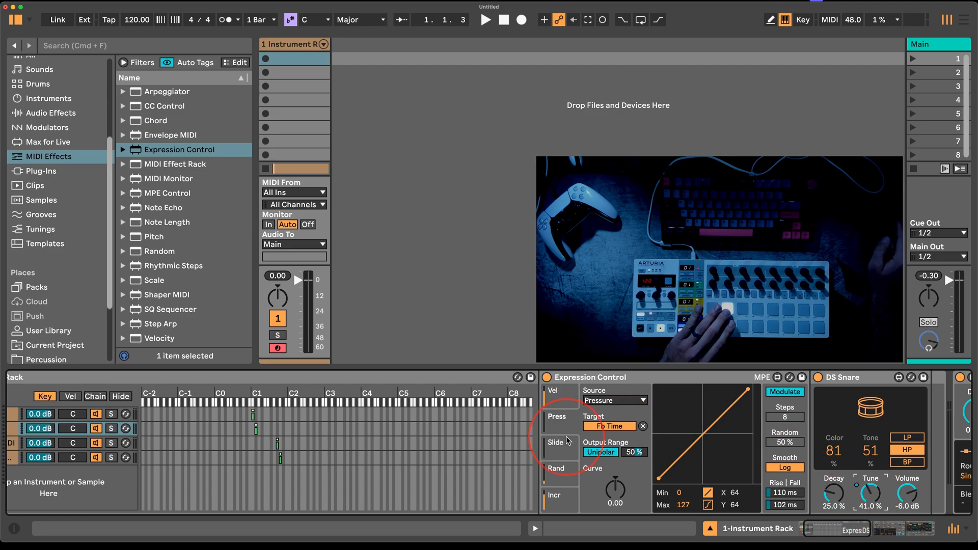
{"action": "scroll", "coordinate": [560, 443], "scroll_direction": "left", "scroll_amount": 3}
{"action": "left_click", "coordinate": [53, 458]}
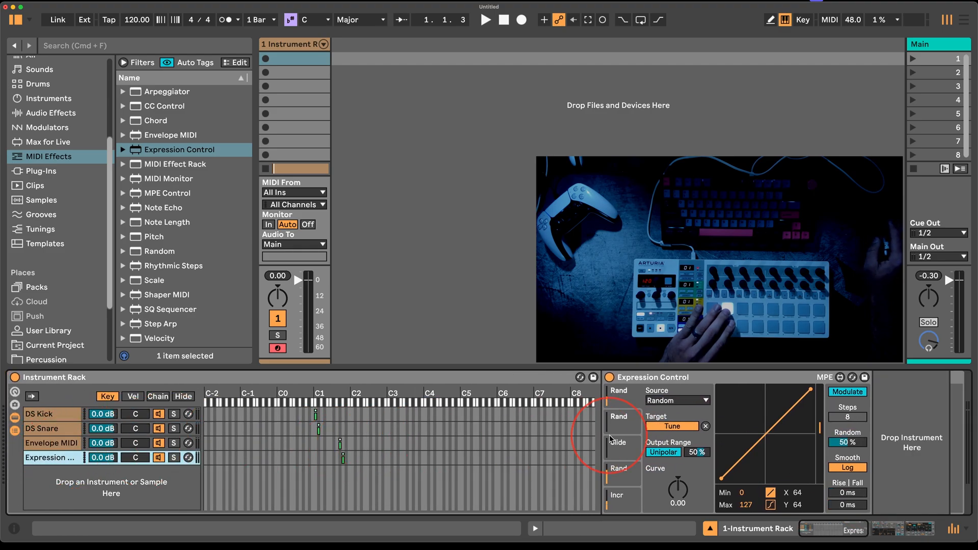
Set the third slot of Expression Control to the Random source.
{"action": "left_click", "coordinate": [629, 446]}
{"action": "left_click", "coordinate": [669, 401]}
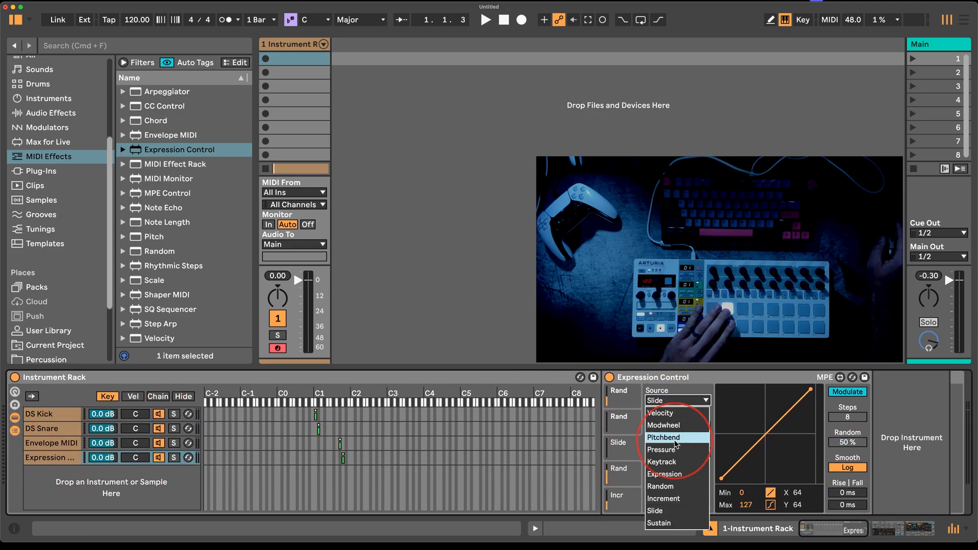
{"action": "left_click", "coordinate": [685, 488]}
Try mapping the third Random slot of Expression Control to the Reverb's Decay.
{"action": "scroll", "coordinate": [663, 469], "scroll_direction": "right", "scroll_amount": 10}
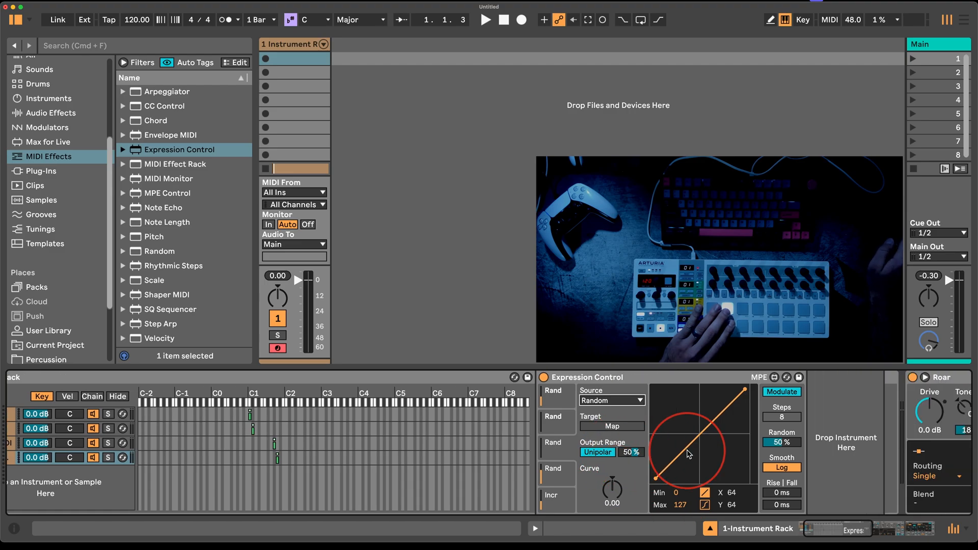
{"action": "left_click", "coordinate": [372, 427]}
{"action": "scroll", "coordinate": [633, 415], "scroll_direction": "right", "scroll_amount": 15}
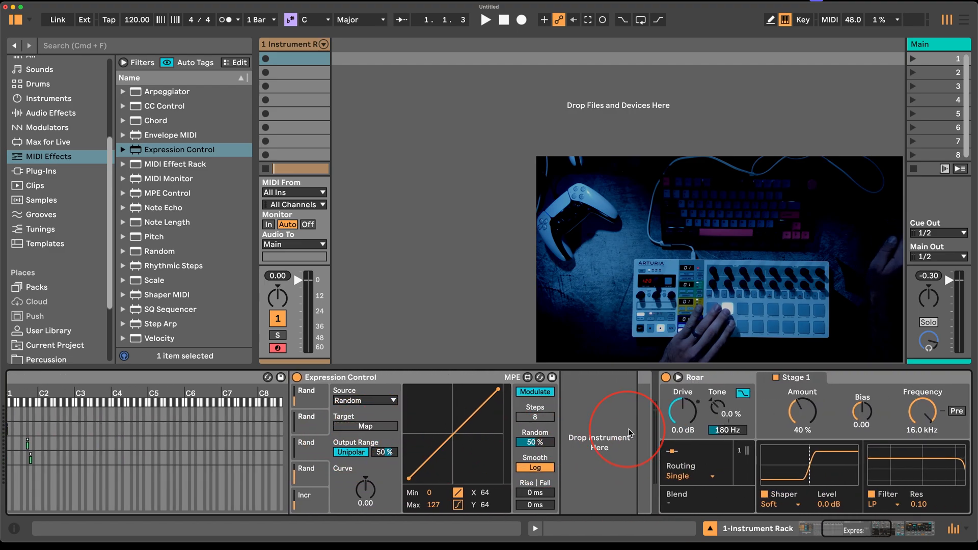
{"action": "left_click", "coordinate": [791, 496]}
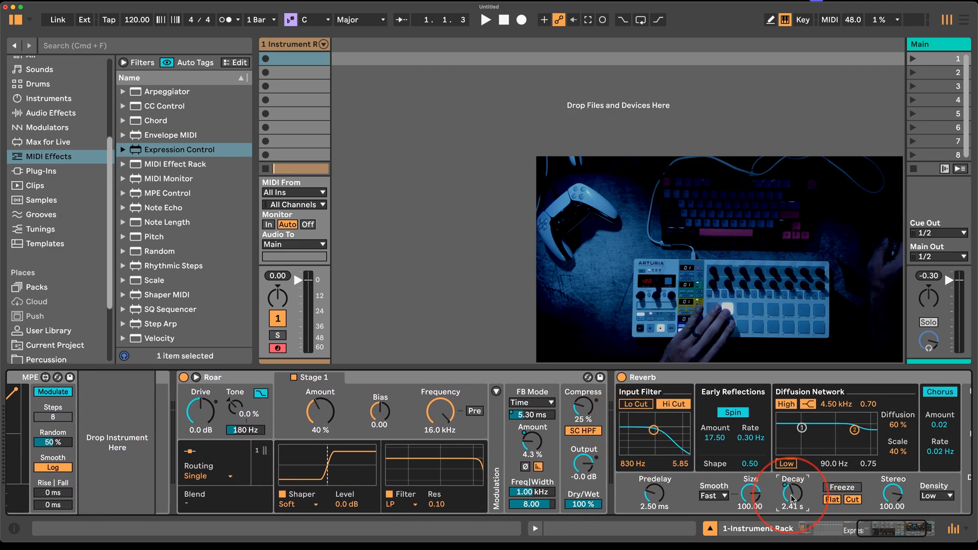
Remap the third Random slot of Expression Control to the Reverb's Size.
{"action": "scroll", "coordinate": [377, 492], "scroll_direction": "left", "scroll_amount": 8}
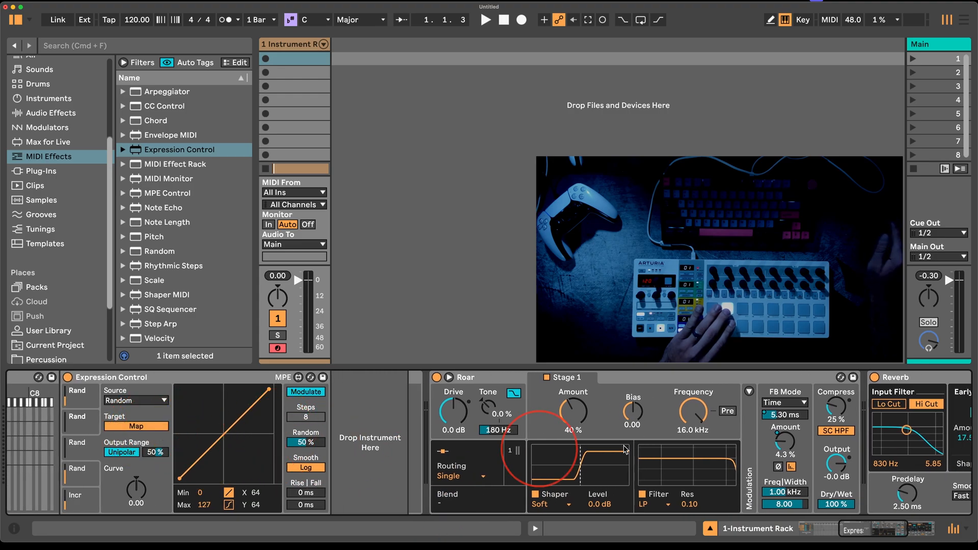
{"action": "scroll", "coordinate": [734, 443], "scroll_direction": "right", "scroll_amount": 4}
{"action": "scroll", "coordinate": [734, 444], "scroll_direction": "right", "scroll_amount": 3}
{"action": "left_click", "coordinate": [774, 494]}
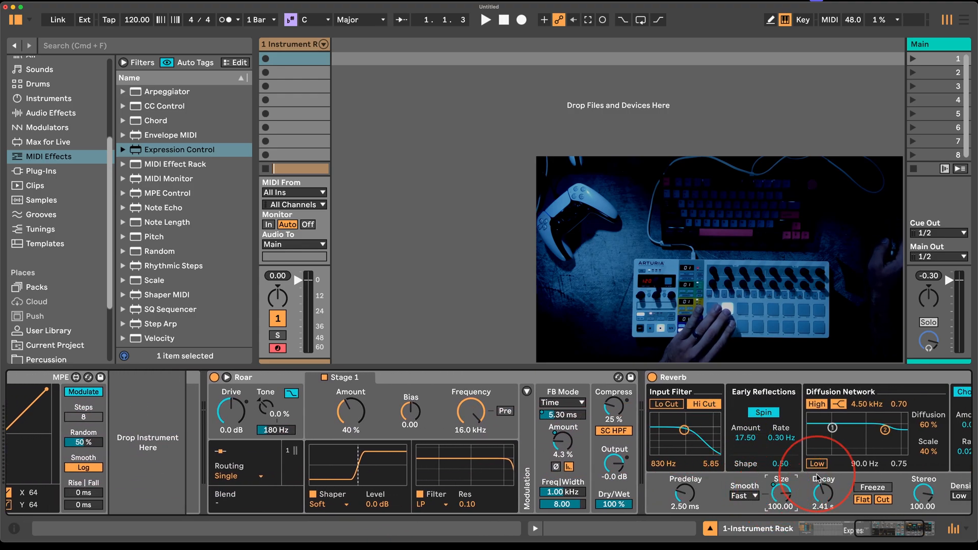
Adjust the Reverb's Size to about 0.91 and its Decay to about 4.15 s.
{"action": "scroll", "coordinate": [812, 486], "scroll_direction": "left", "scroll_amount": 2}
{"action": "left_click_drag", "start_coordinate": [813, 486], "coordinate": [824, 492]}
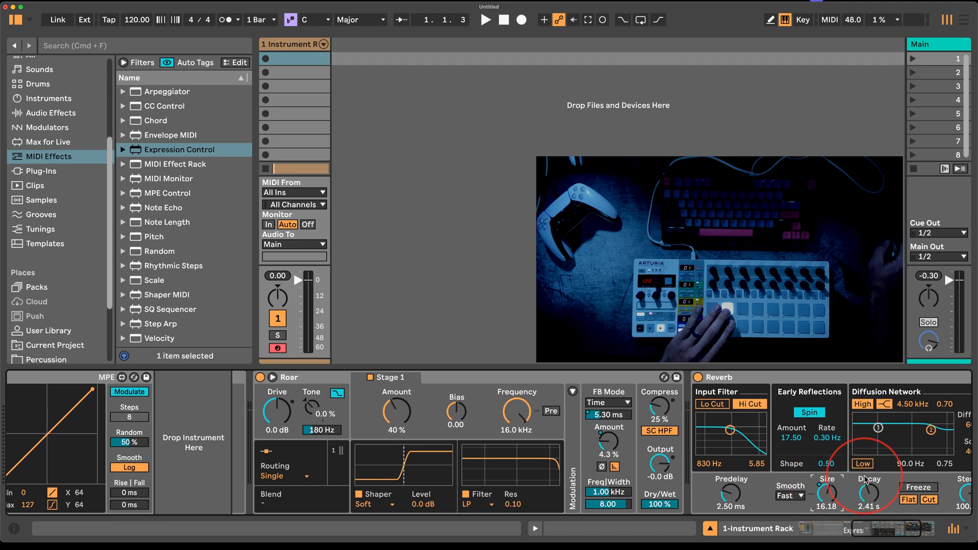
{"action": "scroll", "coordinate": [824, 498], "scroll_direction": "left", "scroll_amount": 2}
{"action": "scroll", "coordinate": [823, 499], "scroll_direction": "right", "scroll_amount": 4}
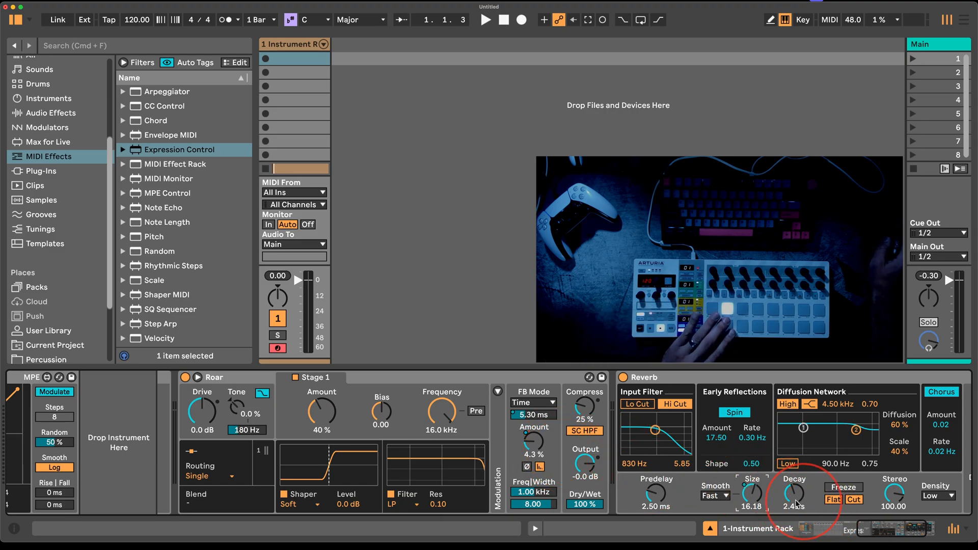
{"action": "mouse_move", "coordinate": [797, 504]}
{"action": "left_mouse_down"}
{"action": "mouse_move", "coordinate": [797, 491]}
{"action": "mouse_move", "coordinate": [754, 509]}
{"action": "mouse_move", "coordinate": [802, 454]}
{"action": "mouse_move", "coordinate": [797, 496]}
{"action": "left_mouse_up"}
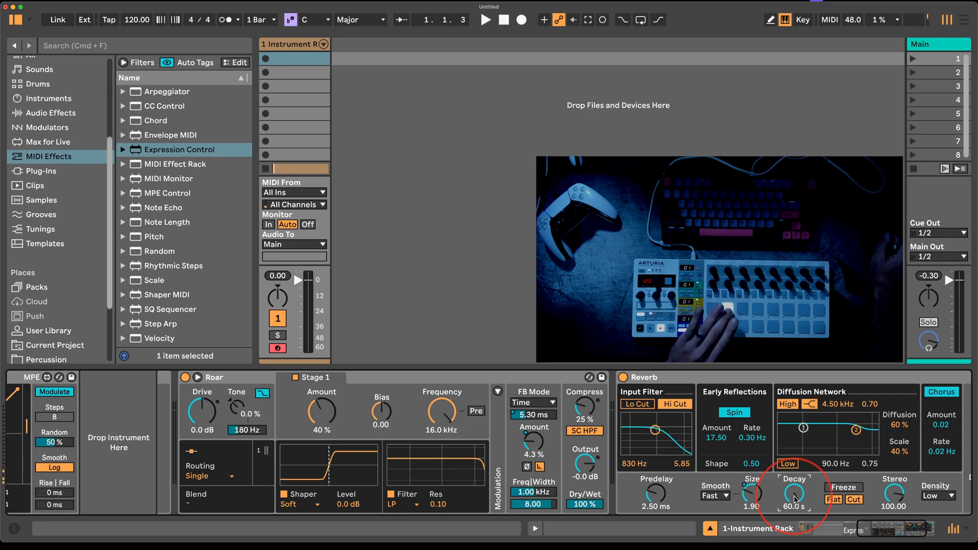
{"action": "left_click_drag", "start_coordinate": [796, 500], "coordinate": [796, 530]}
{"action": "left_click_drag", "start_coordinate": [752, 493], "coordinate": [751, 472]}
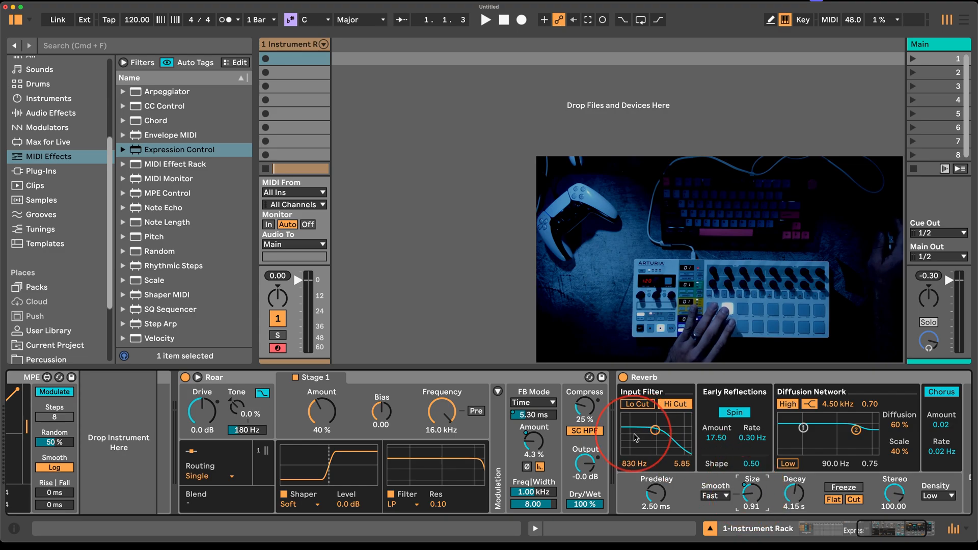
{"action": "scroll", "coordinate": [776, 484], "scroll_direction": "right", "scroll_amount": 3}
{"action": "scroll", "coordinate": [776, 485], "scroll_direction": "right", "scroll_amount": 1}
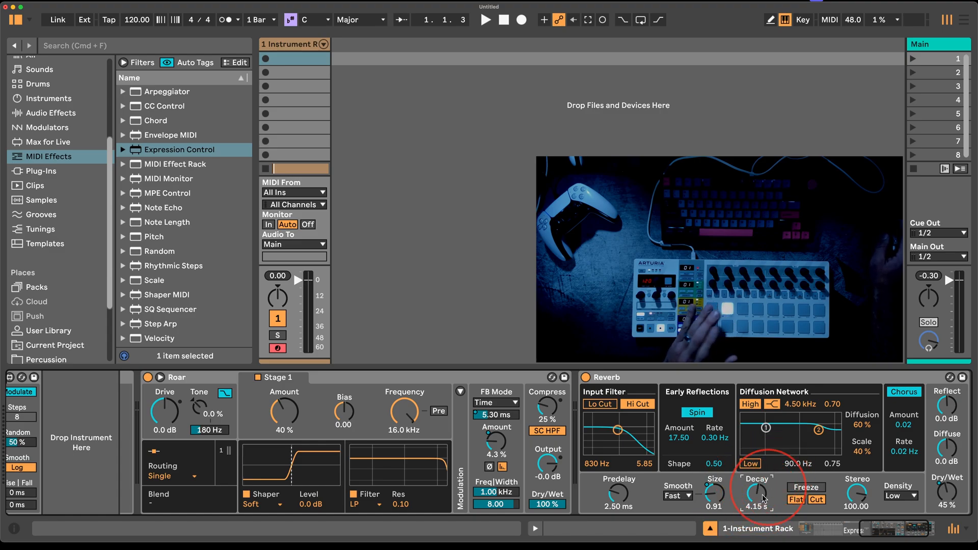
Add Envelope MIDI to the rack as a fifth chain and limit its key zone to the single key just above the Expression Control chain's.
{"action": "scroll", "coordinate": [208, 453], "scroll_direction": "left", "scroll_amount": 10}
{"action": "scroll", "coordinate": [204, 454], "scroll_direction": "left", "scroll_amount": 15}
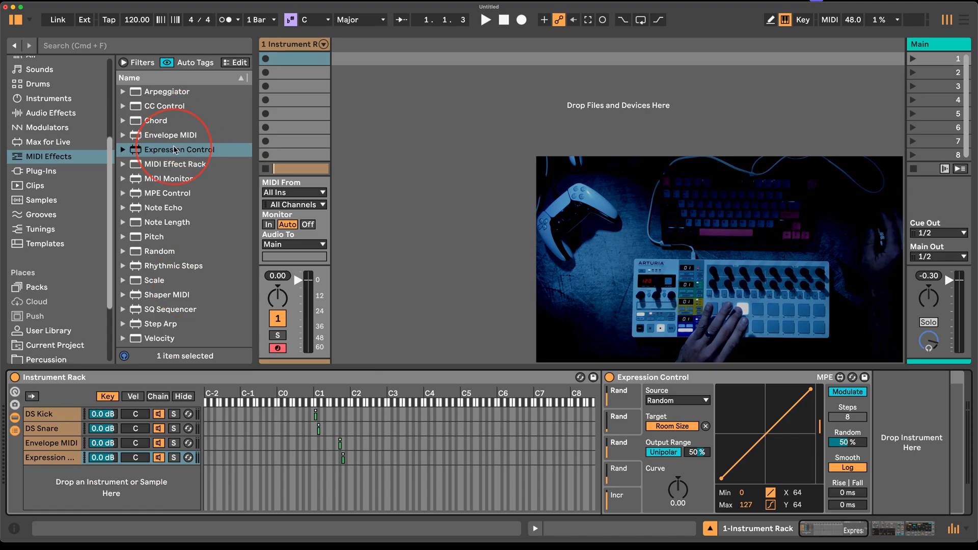
{"action": "left_click_drag", "start_coordinate": [170, 135], "coordinate": [128, 485]}
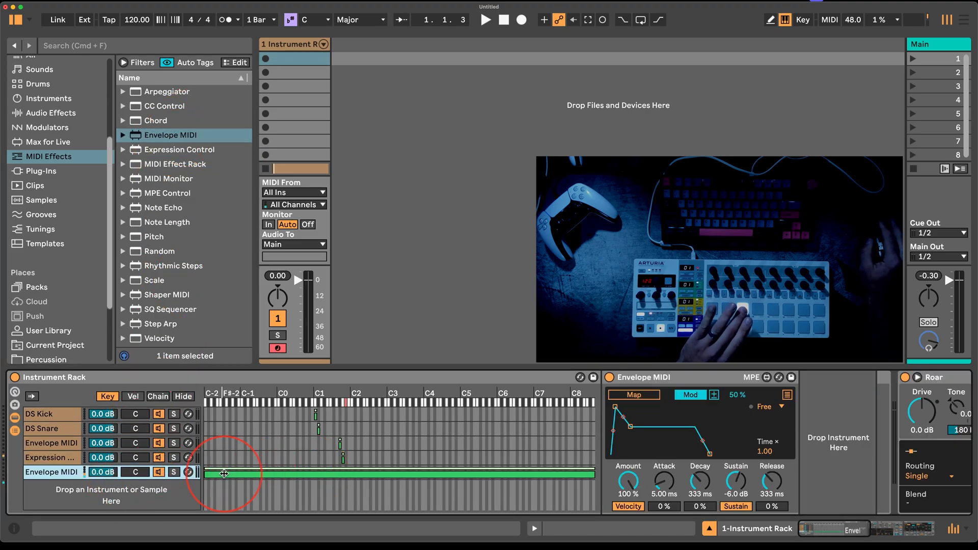
{"action": "left_click_drag", "start_coordinate": [207, 473], "coordinate": [343, 471]}
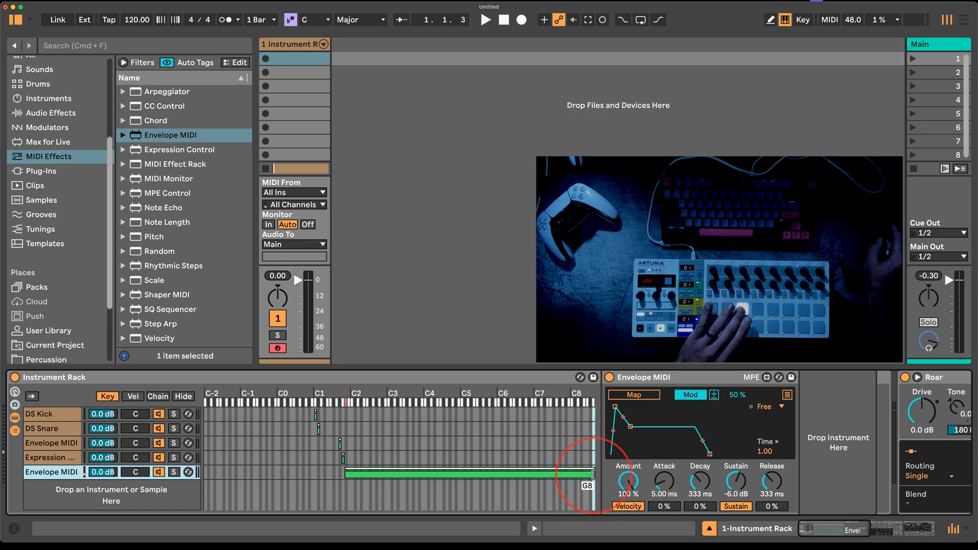
{"action": "left_click_drag", "start_coordinate": [594, 475], "coordinate": [342, 472]}
Set the new Envelope MIDI's Decay to 20.0 s and Sustain to 0.0 dB, and map it to the Reverb's Decay.
{"action": "scroll", "coordinate": [769, 437], "scroll_direction": "right", "scroll_amount": 8}
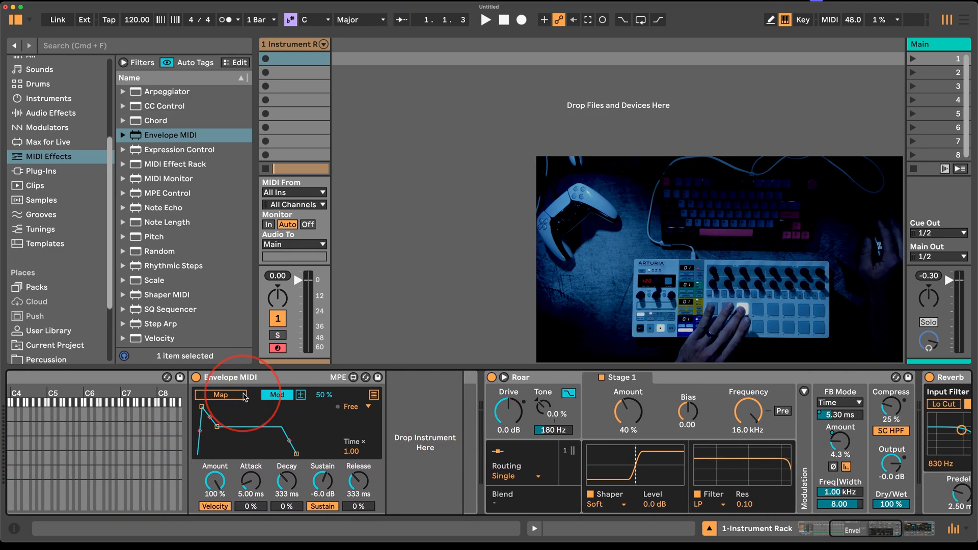
{"action": "left_click", "coordinate": [239, 398]}
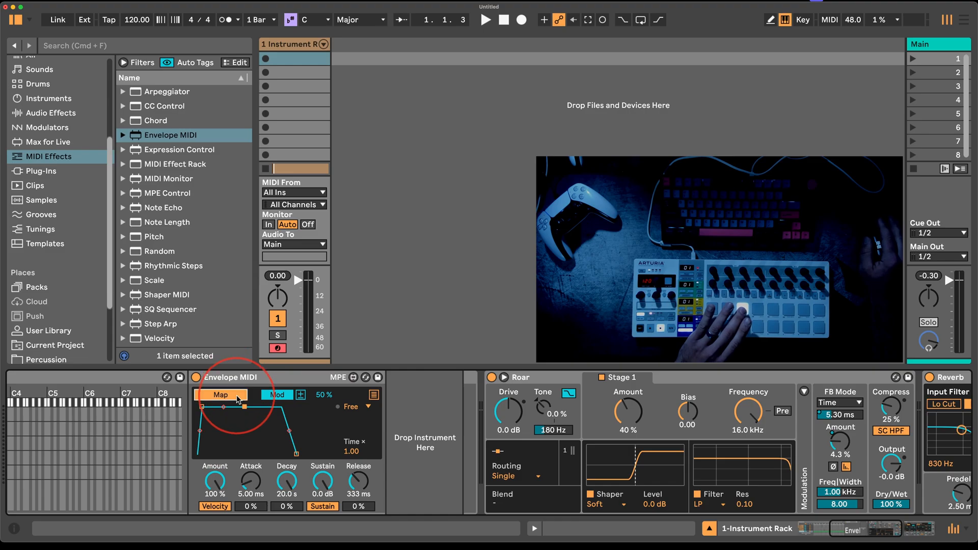
{"action": "scroll", "coordinate": [509, 443], "scroll_direction": "right", "scroll_amount": 8}
{"action": "left_click", "coordinate": [865, 497]}
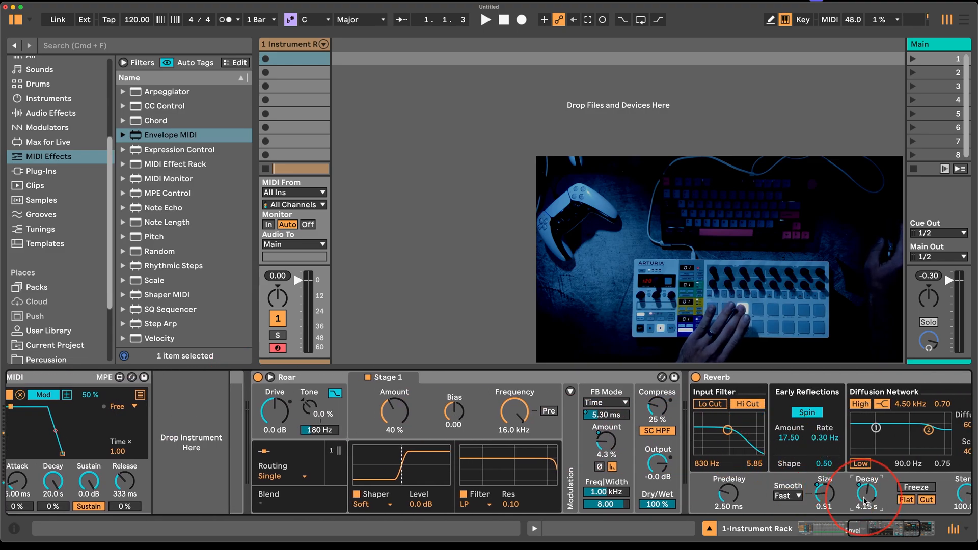
Set the new Envelope MIDI's modulation amount to 86% and the Reverb's Decay to about 4.95 s.
{"action": "scroll", "coordinate": [509, 469], "scroll_direction": "left", "scroll_amount": 6}
{"action": "scroll", "coordinate": [520, 469], "scroll_direction": "right", "scroll_amount": 4}
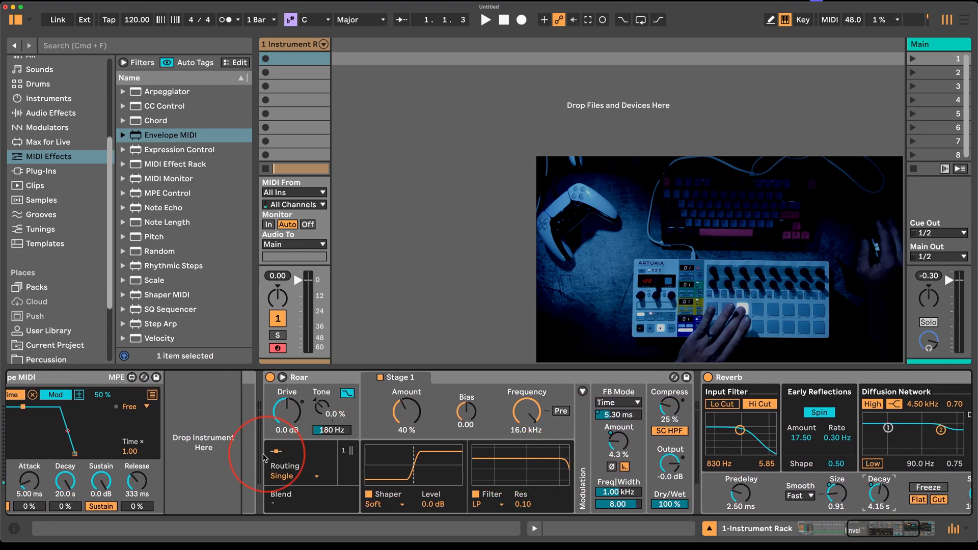
{"action": "scroll", "coordinate": [264, 457], "scroll_direction": "left", "scroll_amount": 5}
{"action": "mouse_move", "coordinate": [210, 395]}
{"action": "left_mouse_down"}
{"action": "mouse_move", "coordinate": [210, 383]}
{"action": "mouse_move", "coordinate": [211, 396]}
{"action": "left_mouse_up"}
{"action": "scroll", "coordinate": [542, 476], "scroll_direction": "right", "scroll_amount": 5}
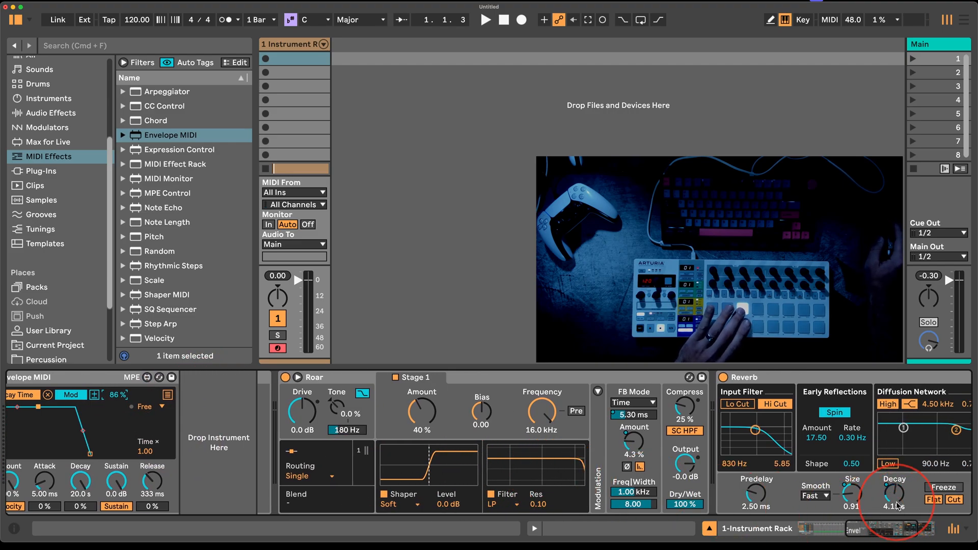
{"action": "left_click_drag", "start_coordinate": [898, 506], "coordinate": [898, 498]}
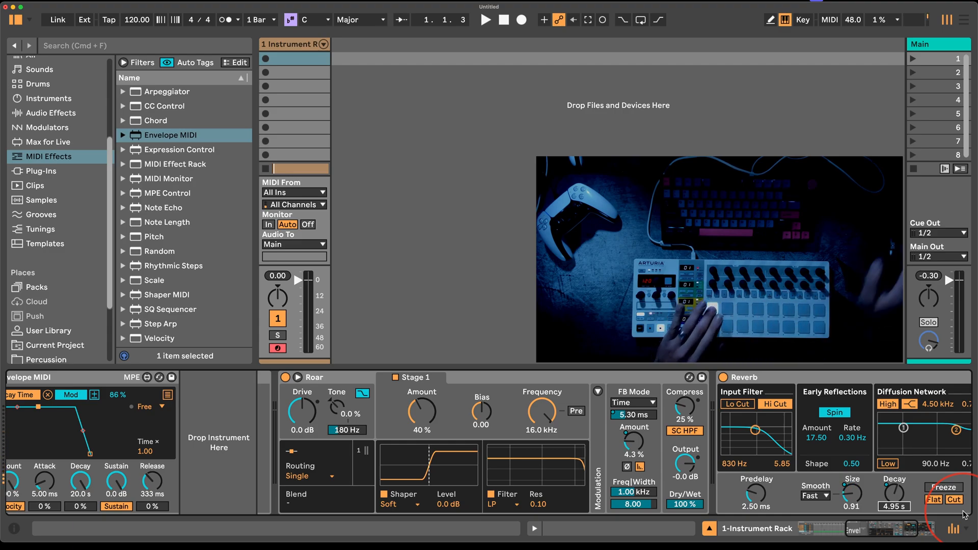
Open the Envelope MIDI chain that modulates the Reverb's Dry/Wet to view its devices.
{"action": "scroll", "coordinate": [557, 454], "scroll_direction": "left", "scroll_amount": 15}
{"action": "scroll", "coordinate": [503, 451], "scroll_direction": "left", "scroll_amount": 10}
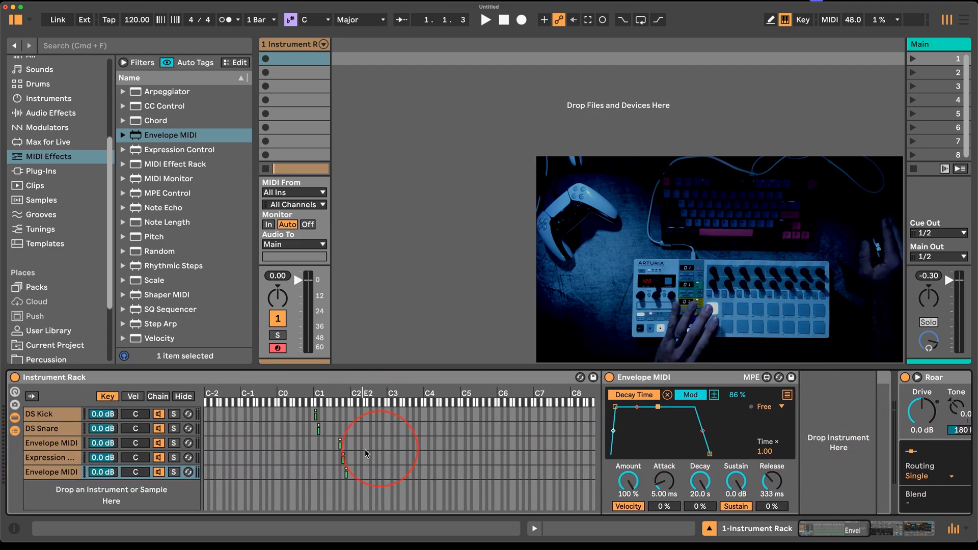
{"action": "left_click", "coordinate": [57, 443]}
{"action": "scroll", "coordinate": [749, 461], "scroll_direction": "right", "scroll_amount": 10}
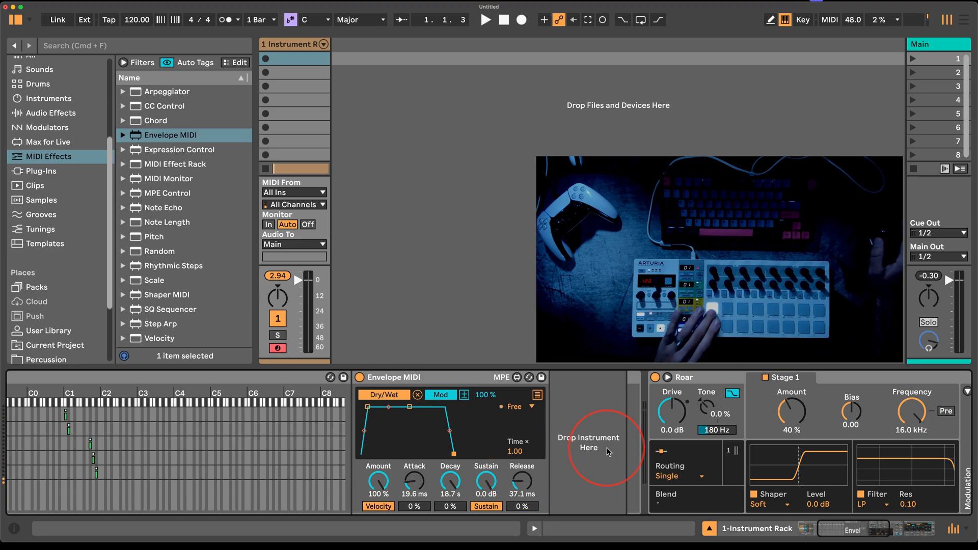
Add the DS HH instrument after the Envelope MIDI in the rack's third chain.
{"action": "scroll", "coordinate": [337, 443], "scroll_direction": "left", "scroll_amount": 5}
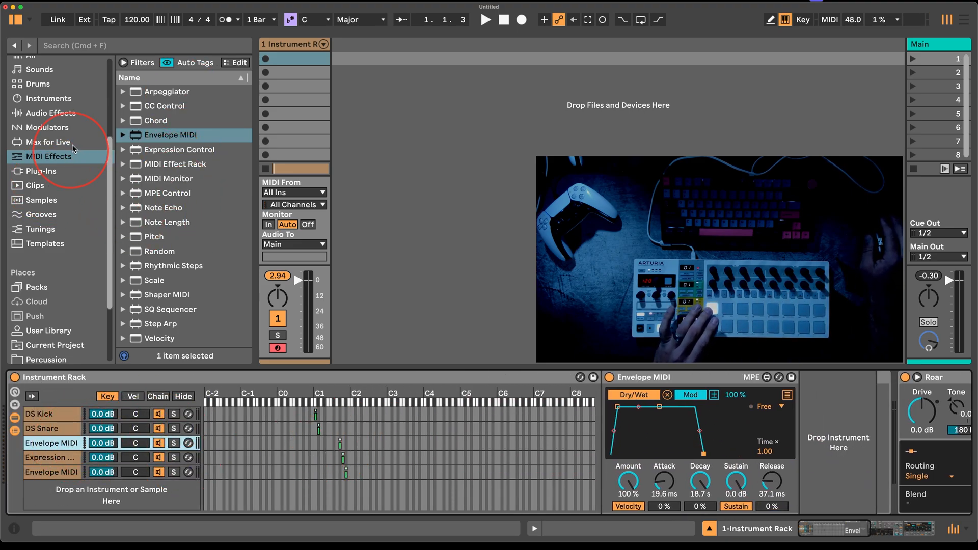
{"action": "left_click", "coordinate": [55, 113]}
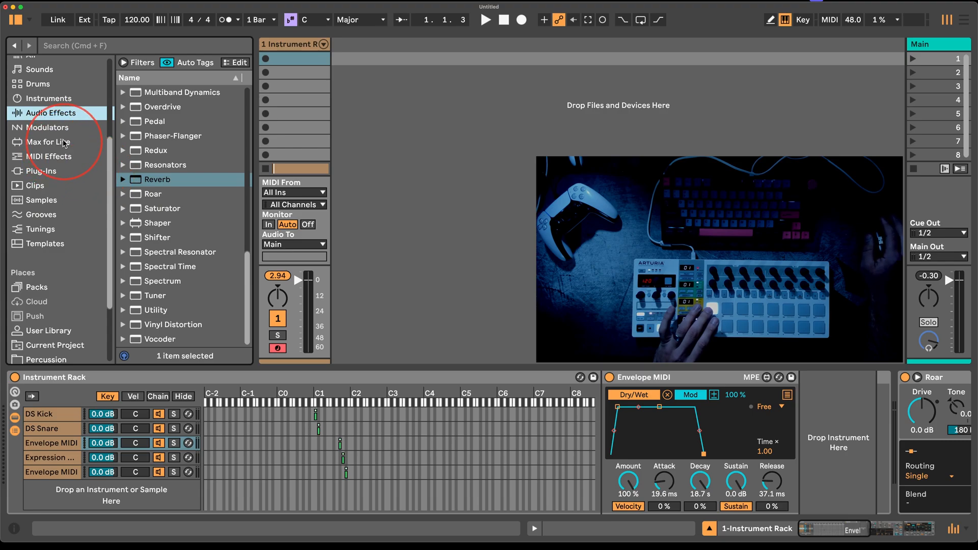
{"action": "left_click", "coordinate": [59, 100]}
{"action": "scroll", "coordinate": [173, 214], "scroll_direction": "down", "scroll_amount": 3}
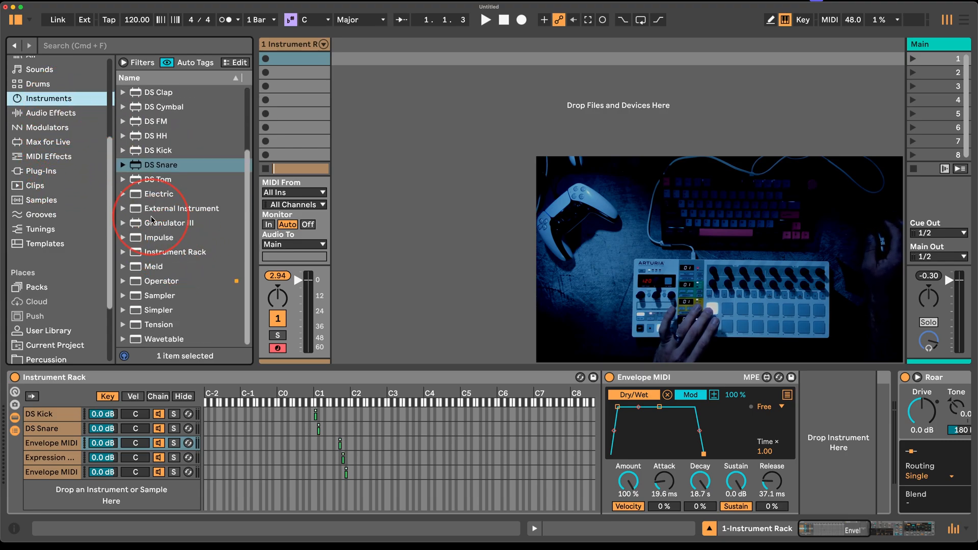
{"action": "scroll", "coordinate": [152, 220], "scroll_direction": "up", "scroll_amount": 5}
{"action": "left_click_drag", "start_coordinate": [156, 217], "coordinate": [832, 433]}
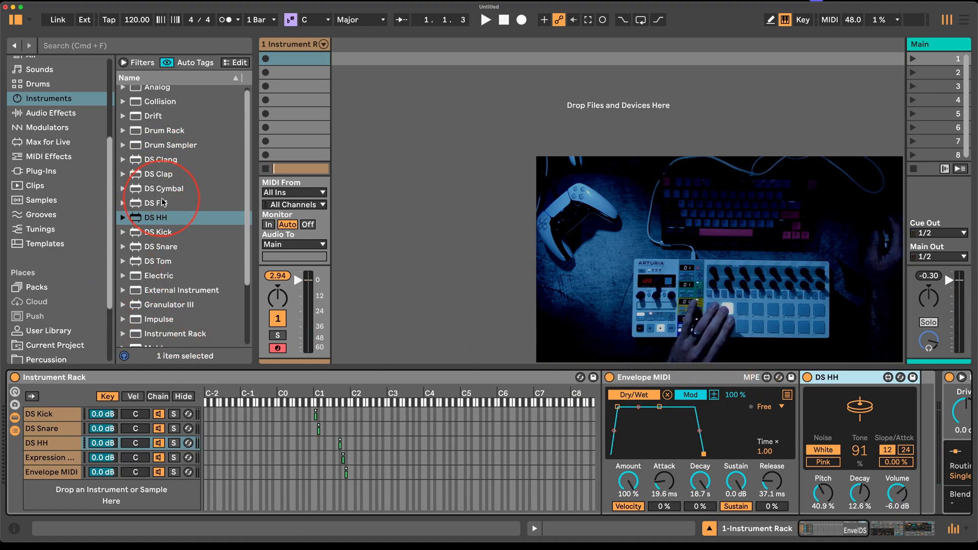
Add the Collision instrument after the Expression Control in the rack's fourth chain.
{"action": "left_click", "coordinate": [45, 459]}
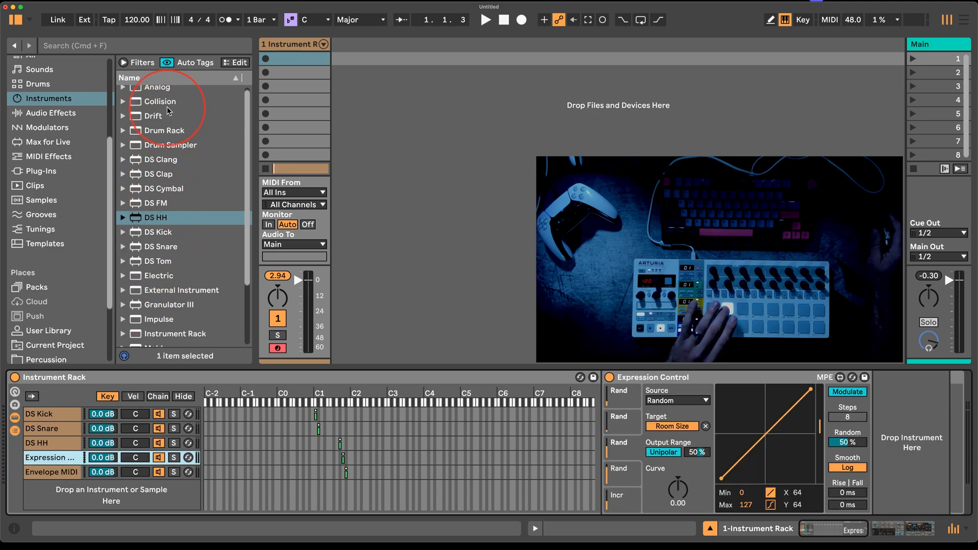
{"action": "left_click_drag", "start_coordinate": [168, 107], "coordinate": [889, 432]}
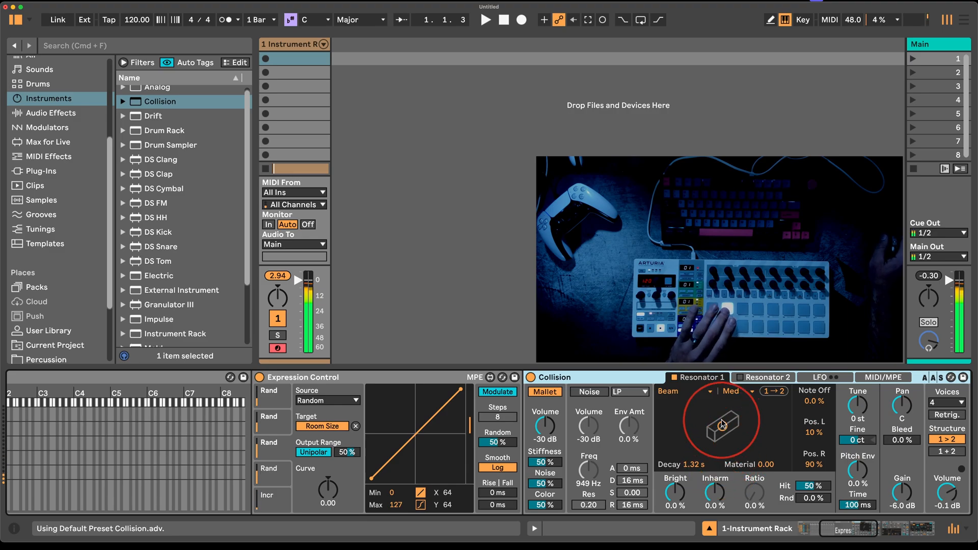
{"action": "right_click", "coordinate": [638, 384]}
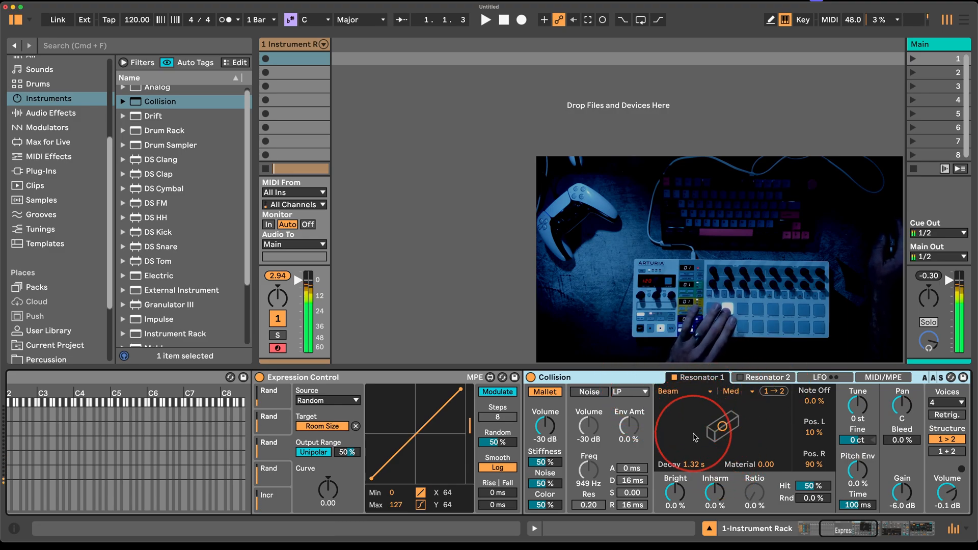
Set Collision's Resonator 1 to Decay 119 ms, Material 62.50, Bright 33% and Inharm 14%, and raise the main Volume to 3.3 dB.
{"action": "mouse_move", "coordinate": [675, 492]}
{"action": "left_mouse_down"}
{"action": "mouse_move", "coordinate": [675, 462]}
{"action": "mouse_move", "coordinate": [694, 486]}
{"action": "left_mouse_up"}
{"action": "left_click_drag", "start_coordinate": [758, 465], "coordinate": [759, 456]}
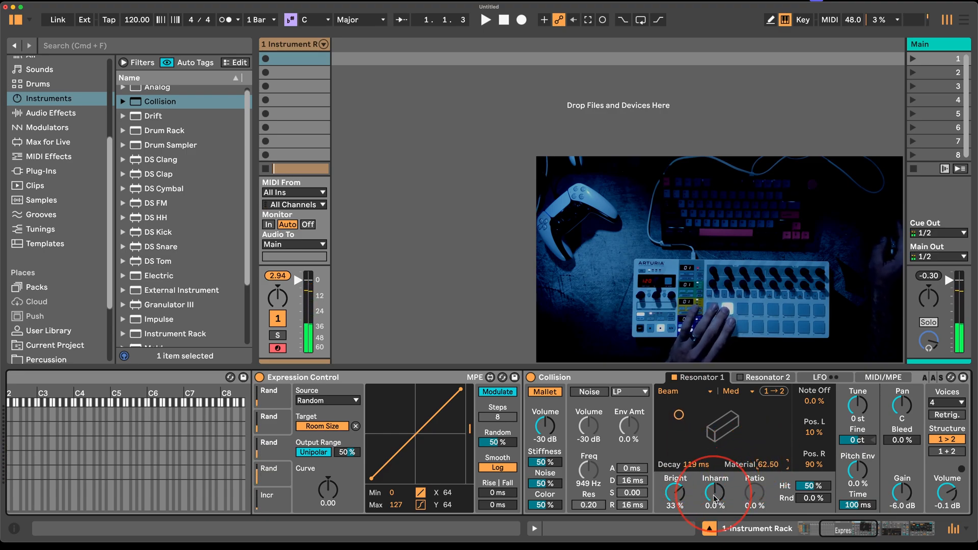
{"action": "left_click_drag", "start_coordinate": [714, 517], "coordinate": [713, 507]}
{"action": "left_click_drag", "start_coordinate": [956, 505], "coordinate": [956, 497]}
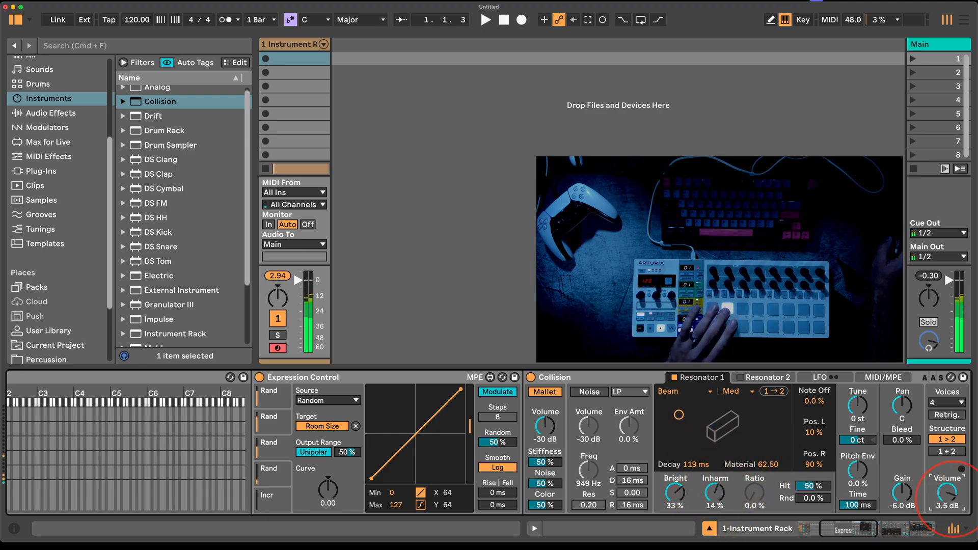
Enable Collision's Resonator 2 and set its Bright to -44%, Decay to 139 ms, Material to 39.06 and Inharm to 46%.
{"action": "left_click", "coordinate": [741, 383]}
{"action": "left_click", "coordinate": [741, 379]}
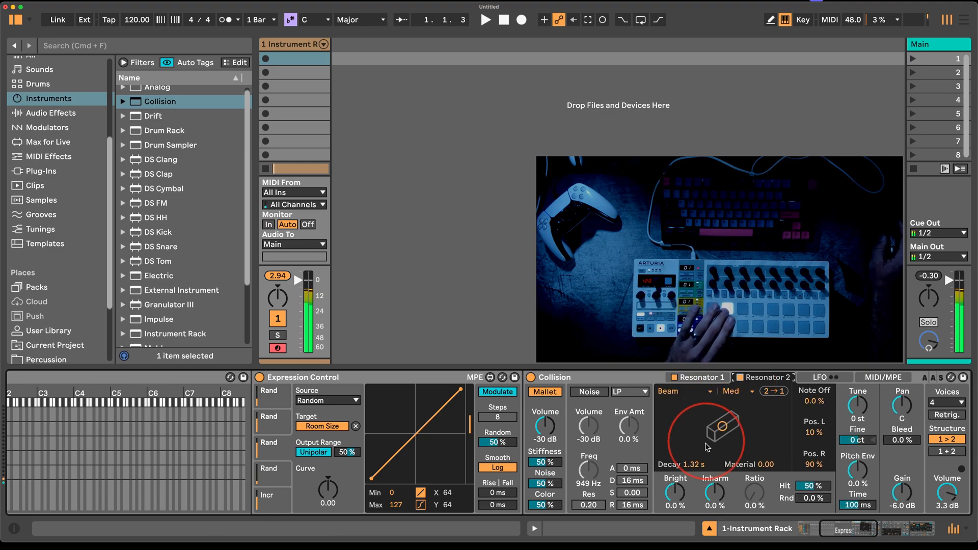
{"action": "left_click_drag", "start_coordinate": [676, 489], "coordinate": [676, 496]}
{"action": "left_click", "coordinate": [692, 463]}
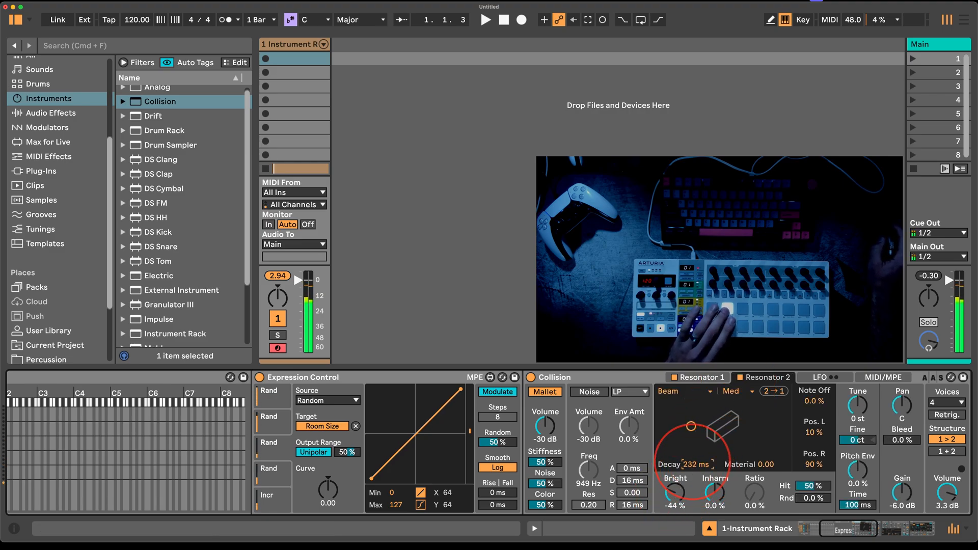
{"action": "left_click_drag", "start_coordinate": [710, 497], "coordinate": [710, 489]}
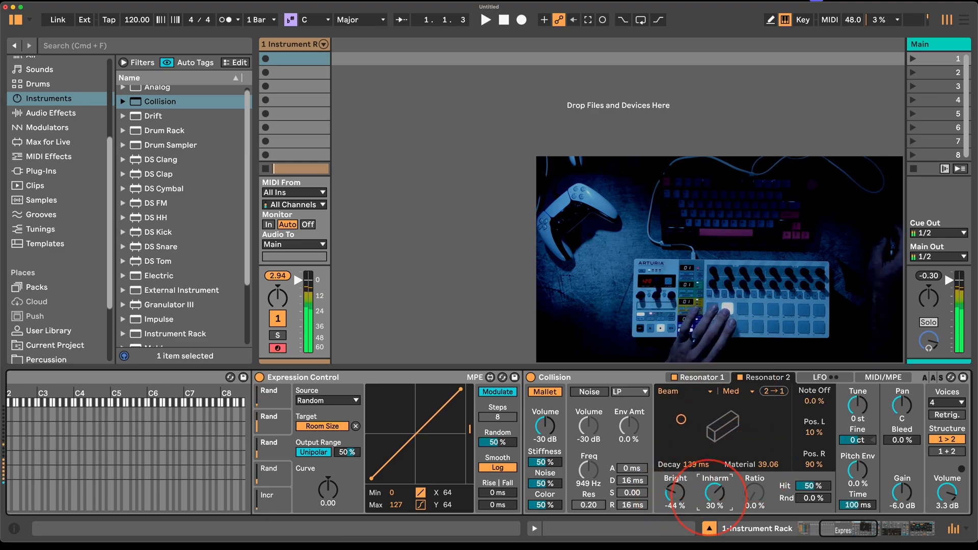
Add Shifter after Collision and set its Coarse pitch to 9 st and Window to 15.3 ms.
{"action": "scroll", "coordinate": [808, 451], "scroll_direction": "right", "scroll_amount": 3}
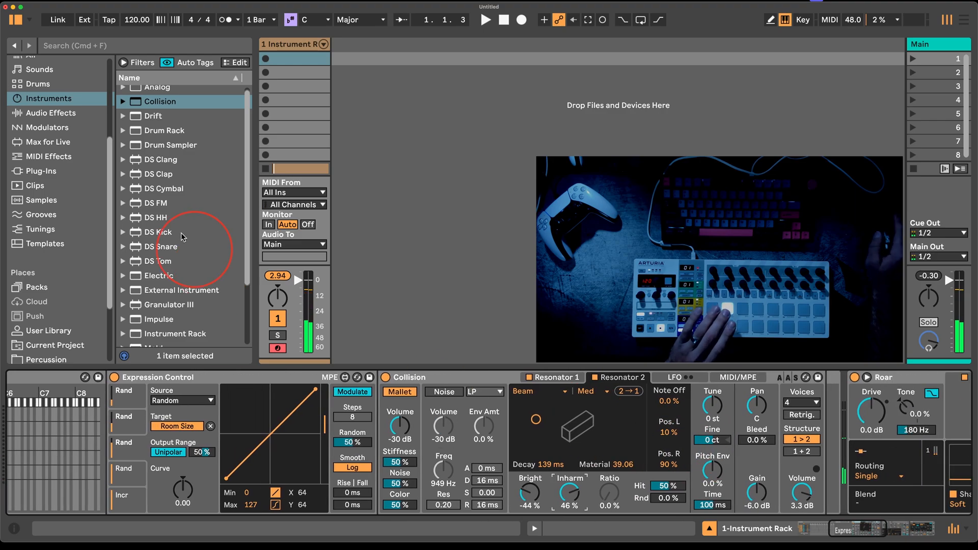
{"action": "left_click", "coordinate": [48, 116]}
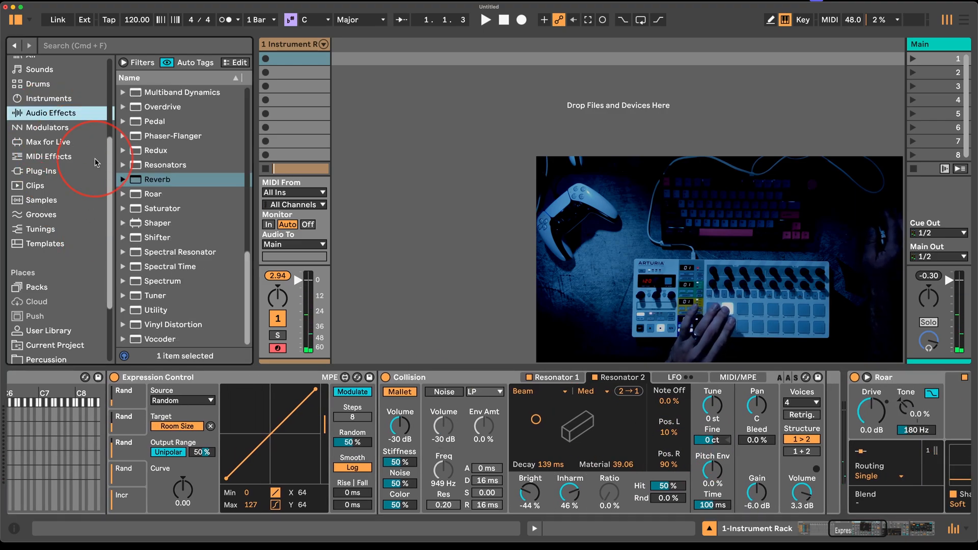
{"action": "left_click", "coordinate": [163, 227]}
{"action": "left_click_drag", "start_coordinate": [157, 238], "coordinate": [766, 450]}
{"action": "left_click_drag", "start_coordinate": [705, 423], "coordinate": [705, 407]}
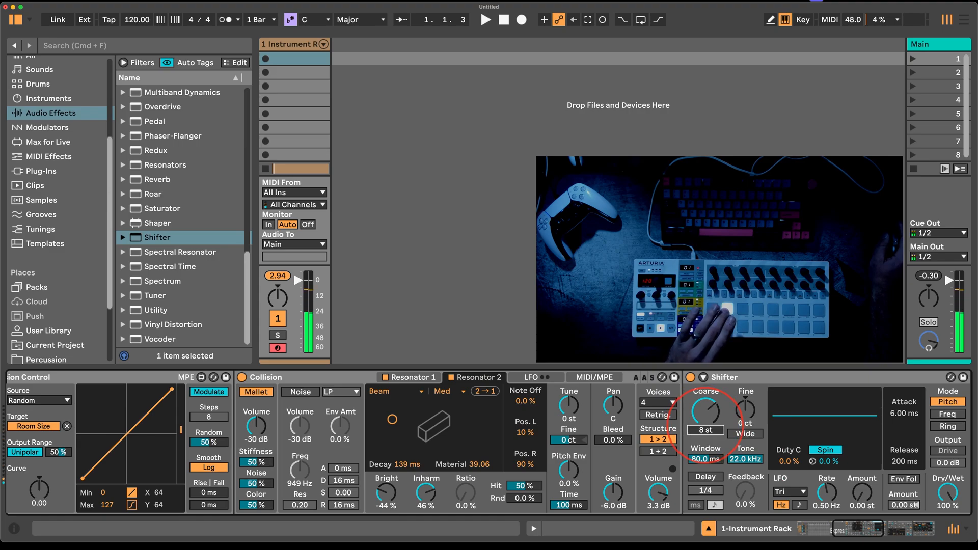
{"action": "left_click_drag", "start_coordinate": [706, 461], "coordinate": [707, 467]}
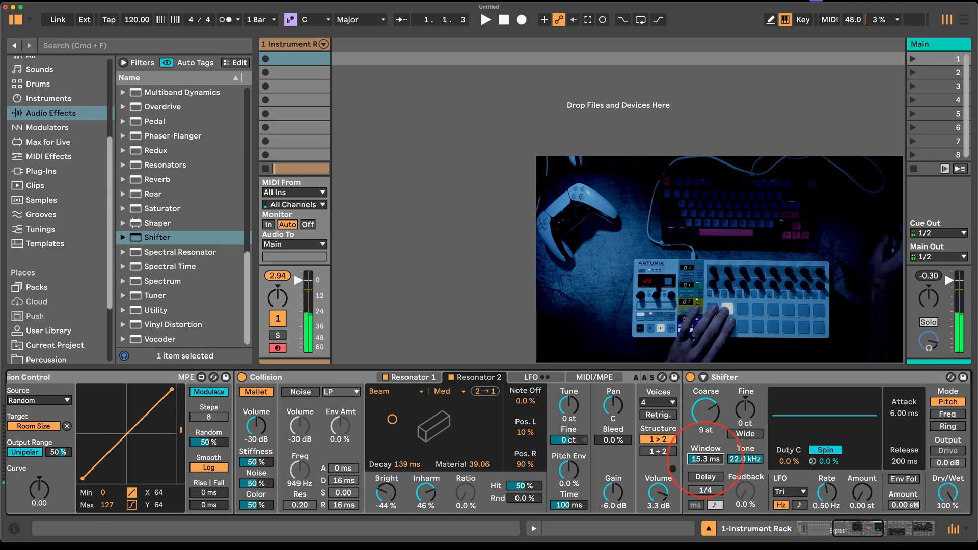
Turn on Shifter's Wide mode with a 25 ct Spread, and enable its Delay at 36.3 ms with 26% Feedback.
{"action": "left_click", "coordinate": [745, 435]}
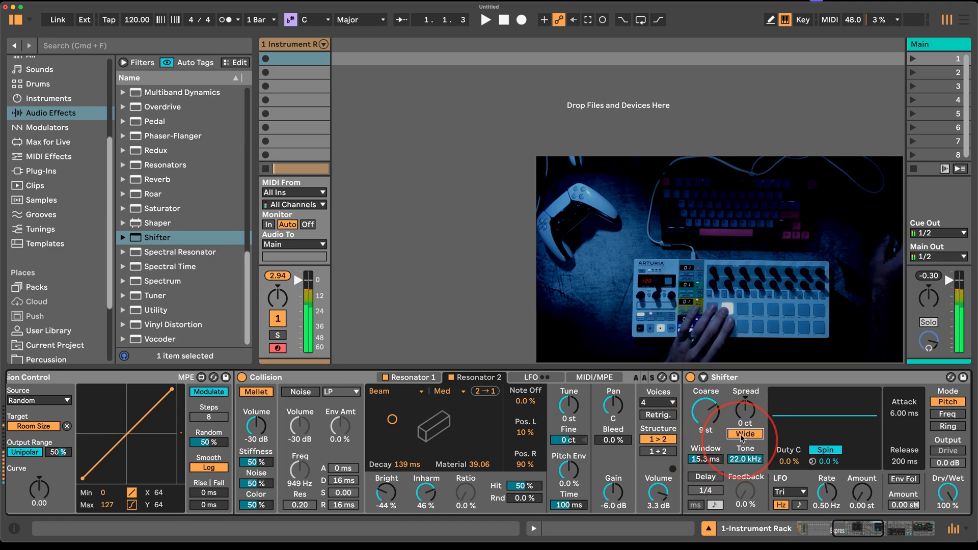
{"action": "left_click", "coordinate": [706, 477]}
{"action": "left_click", "coordinate": [695, 505]}
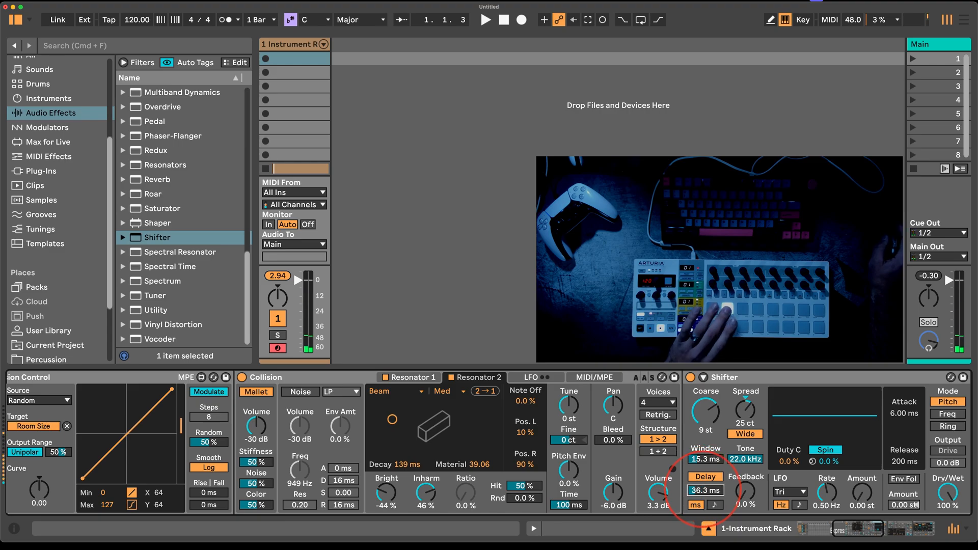
{"action": "left_click_drag", "start_coordinate": [745, 493], "coordinate": [745, 477]}
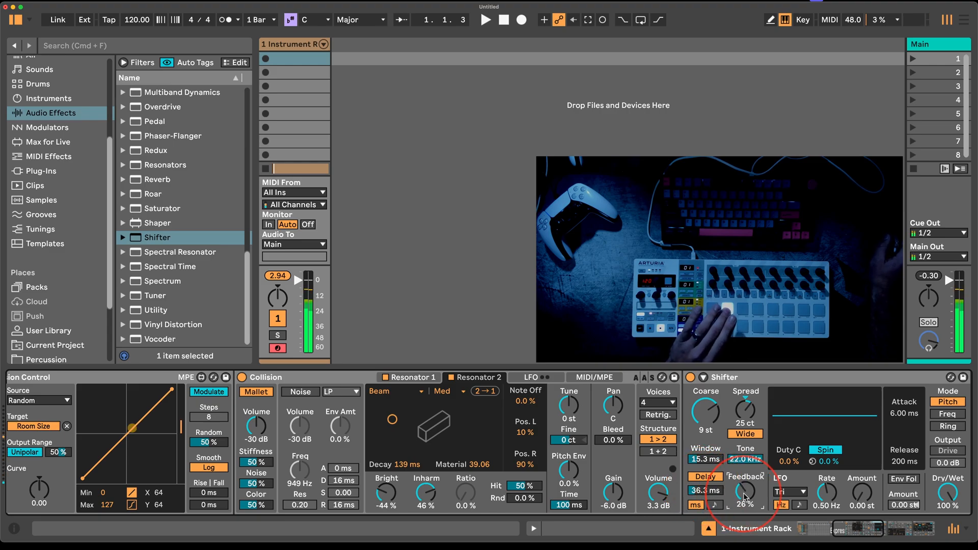
Review the Expression Control, Collision and Shifter settings in the fourth chain, along with the Roar that follows.
{"action": "scroll", "coordinate": [770, 502], "scroll_direction": "right", "scroll_amount": 8}
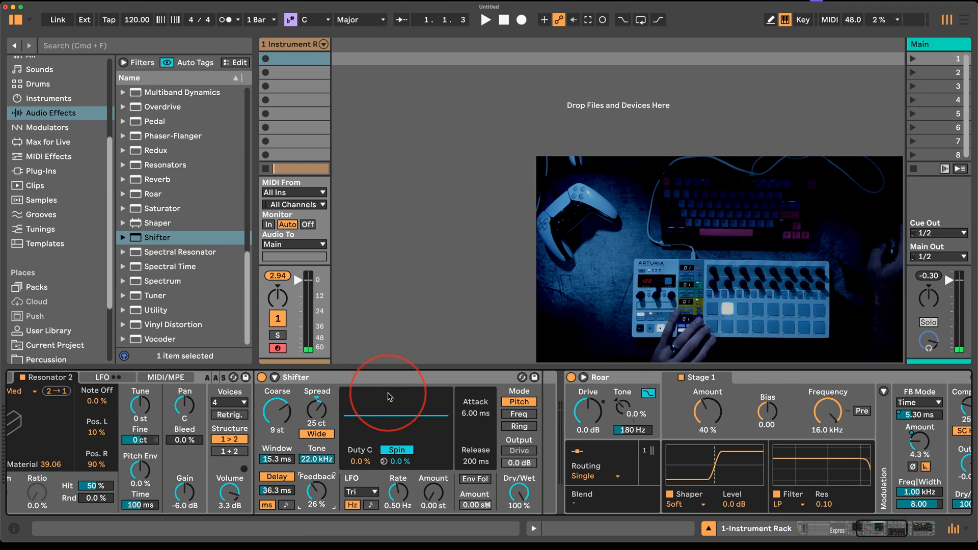
{"action": "scroll", "coordinate": [389, 396], "scroll_direction": "left", "scroll_amount": 3}
{"action": "scroll", "coordinate": [331, 423], "scroll_direction": "left", "scroll_amount": 6}
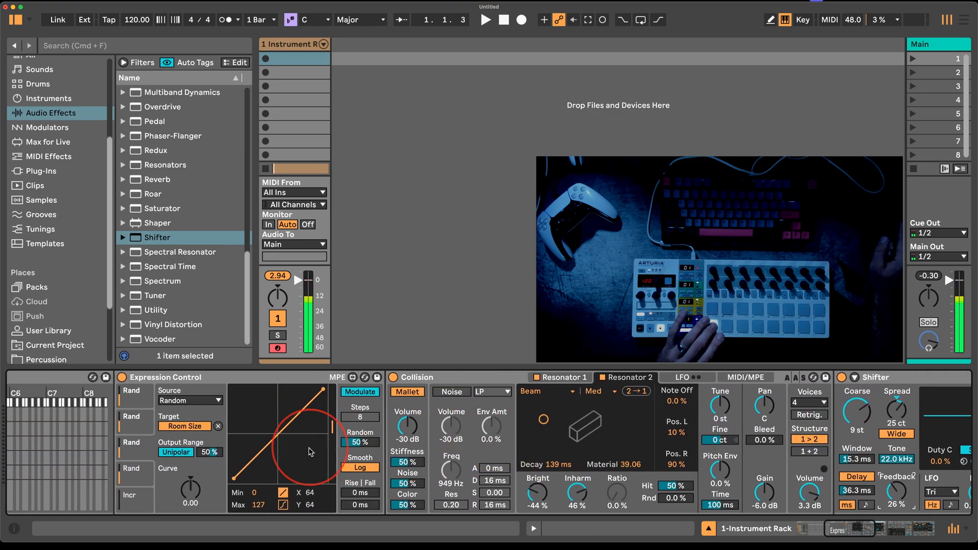
{"action": "scroll", "coordinate": [305, 449], "scroll_direction": "left", "scroll_amount": 5}
{"action": "scroll", "coordinate": [293, 444], "scroll_direction": "right", "scroll_amount": 7}
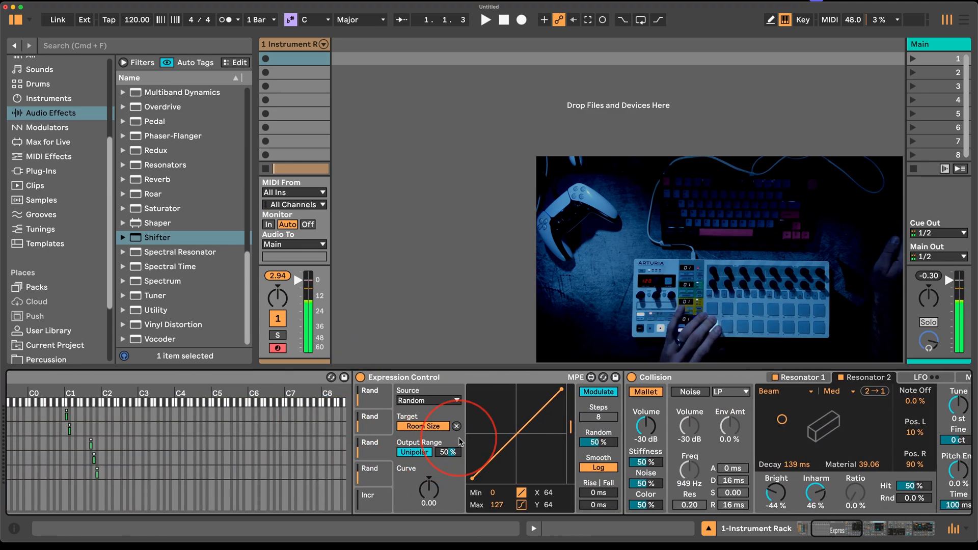
{"action": "scroll", "coordinate": [461, 442], "scroll_direction": "right", "scroll_amount": 5}
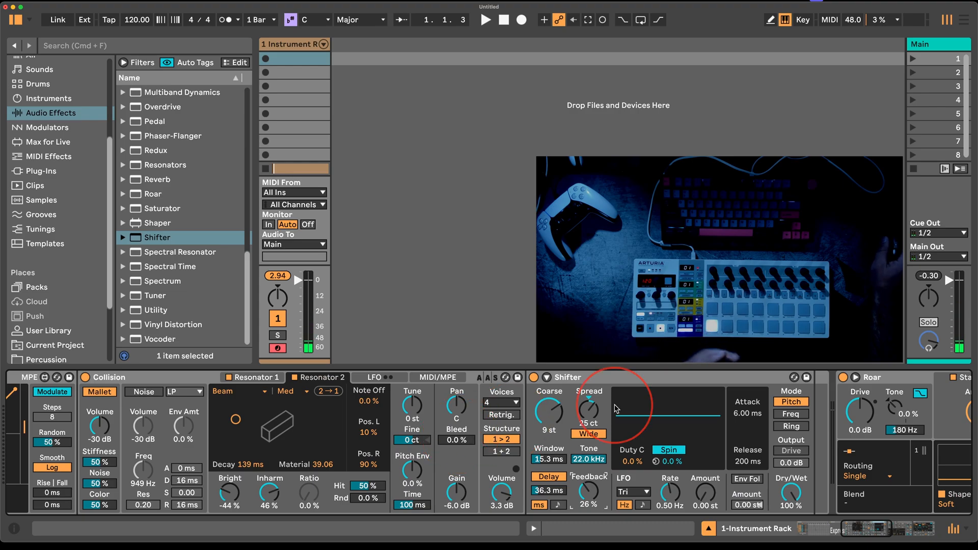
{"action": "scroll", "coordinate": [826, 402], "scroll_direction": "right", "scroll_amount": 5}
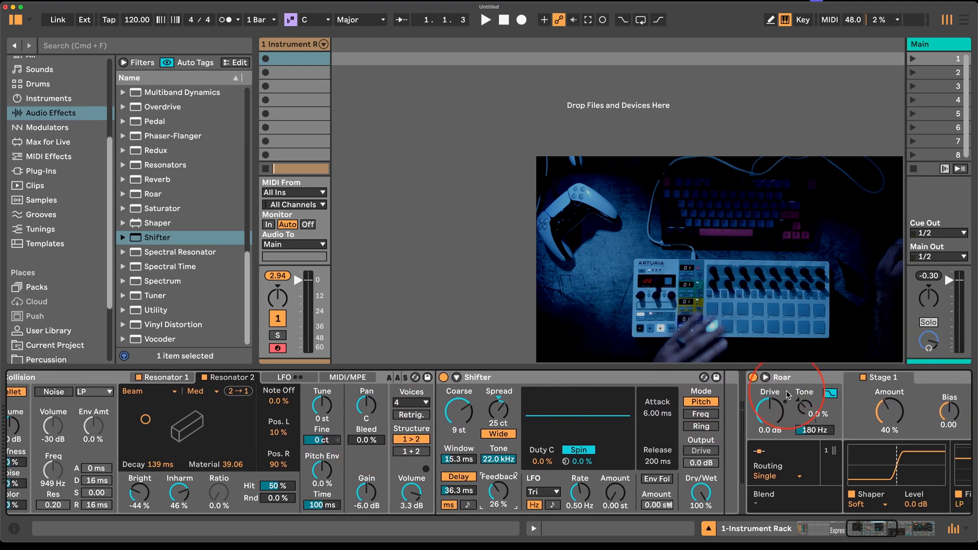
{"action": "scroll", "coordinate": [486, 418], "scroll_direction": "left", "scroll_amount": 2}
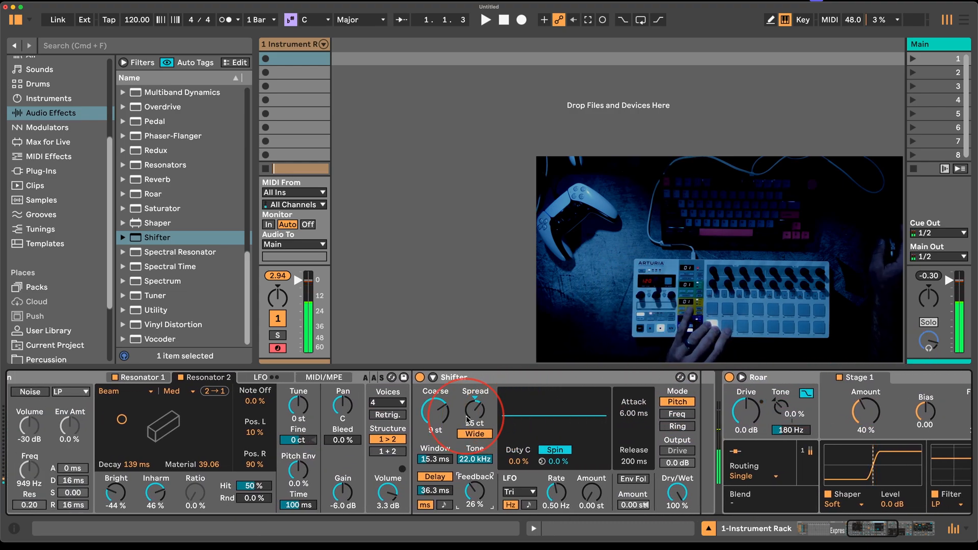
{"action": "scroll", "coordinate": [209, 457], "scroll_direction": "left", "scroll_amount": 6}
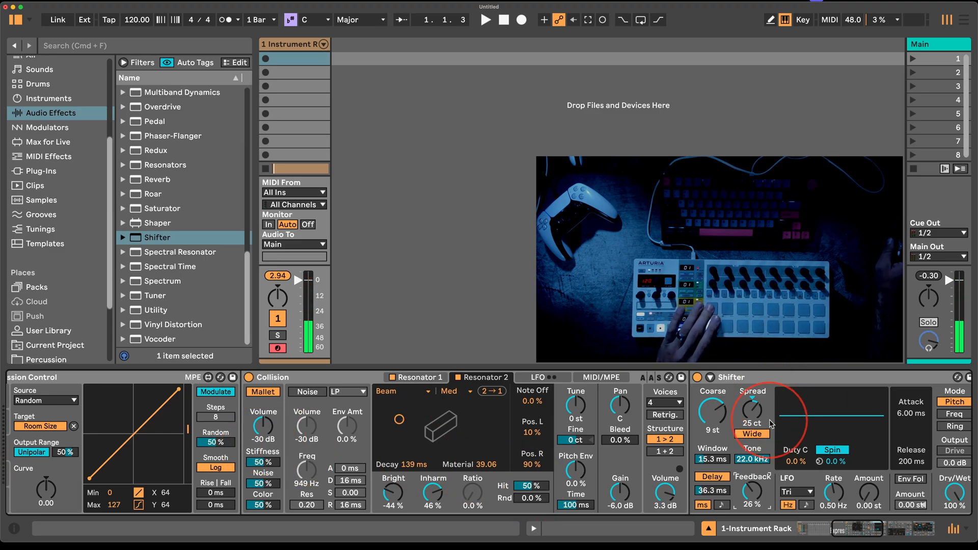
Set the third modulation slot of the DS Kick chain's Expression Control to use Pressure as its source.
{"action": "scroll", "coordinate": [459, 428], "scroll_direction": "left", "scroll_amount": 10}
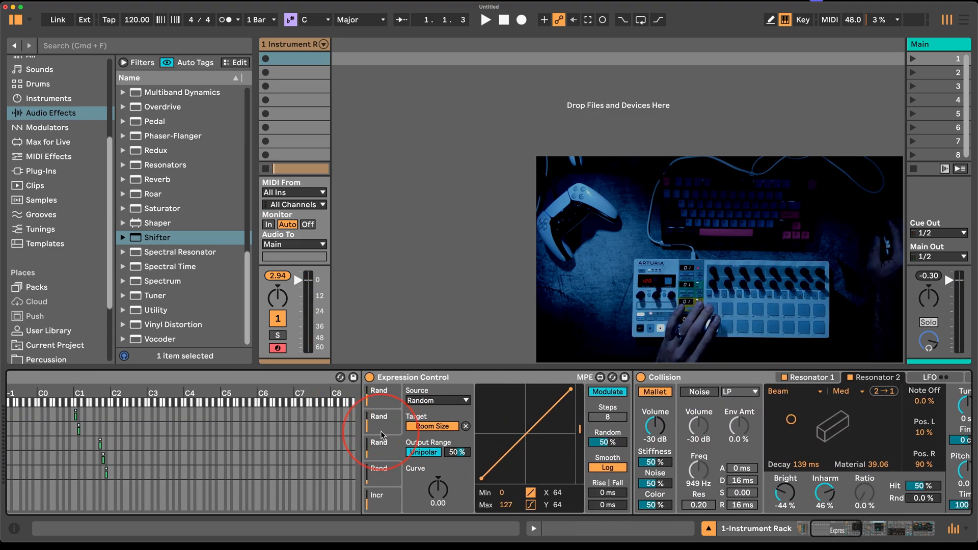
{"action": "scroll", "coordinate": [349, 447], "scroll_direction": "left", "scroll_amount": 6}
{"action": "left_click", "coordinate": [62, 414]}
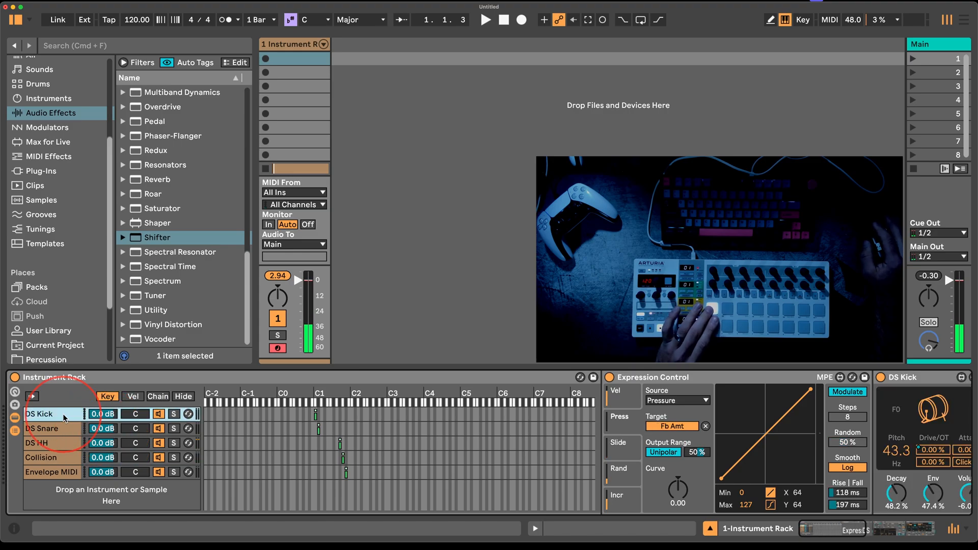
{"action": "scroll", "coordinate": [731, 415], "scroll_direction": "right", "scroll_amount": 3}
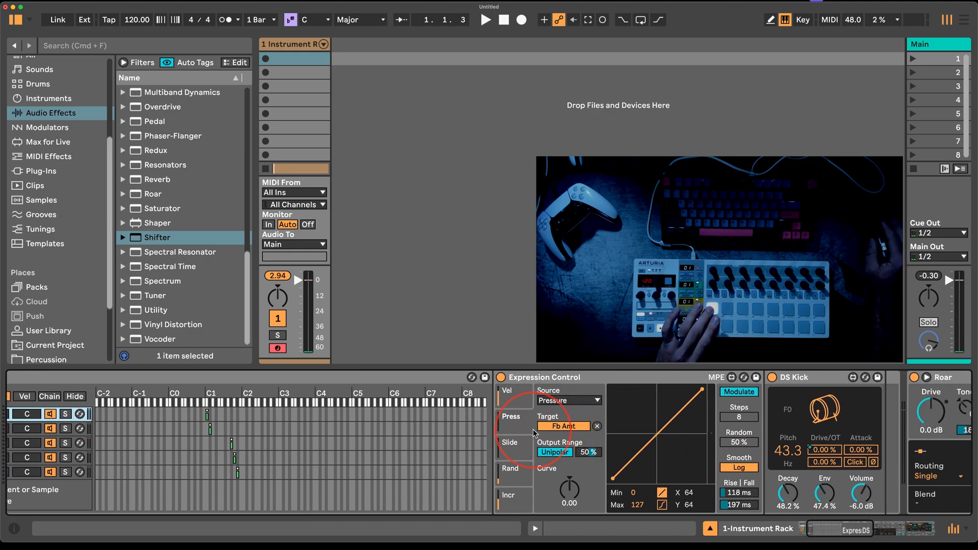
{"action": "left_click", "coordinate": [518, 444]}
{"action": "left_click", "coordinate": [576, 400]}
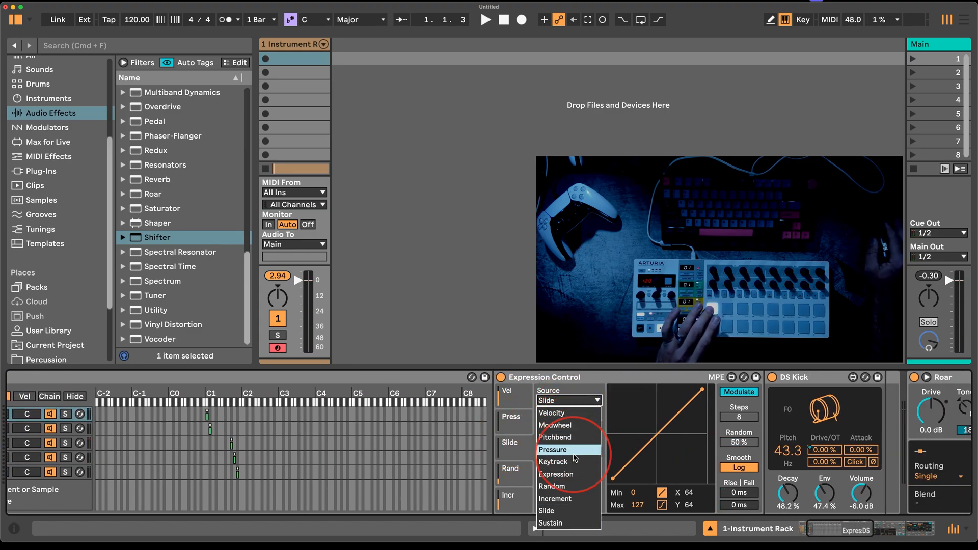
{"action": "left_click", "coordinate": [559, 451]}
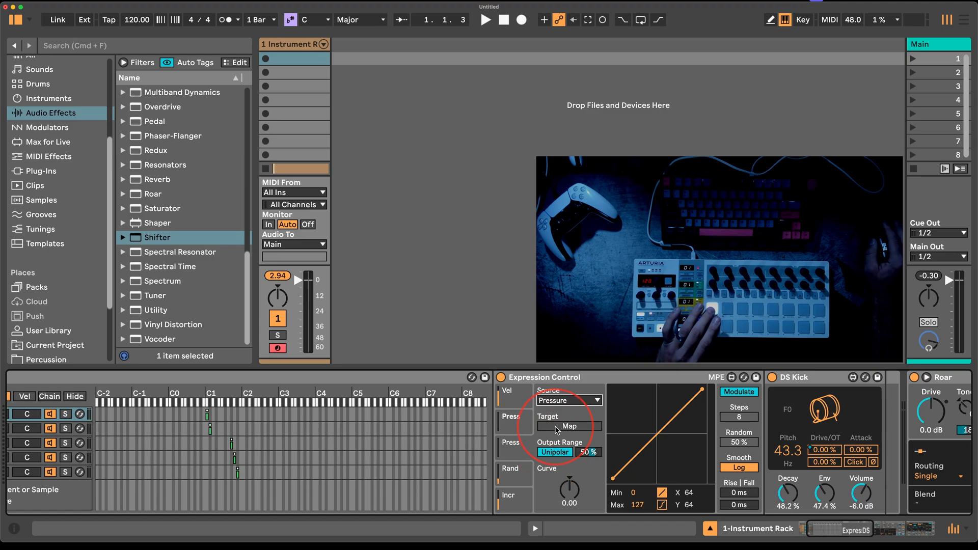
Start mapping the new Pressure slot's target and open the Collision chain to reach its Collision and Shifter parameters.
{"action": "left_click", "coordinate": [558, 431]}
{"action": "scroll", "coordinate": [829, 447], "scroll_direction": "right", "scroll_amount": 5}
{"action": "scroll", "coordinate": [390, 451], "scroll_direction": "left", "scroll_amount": 6}
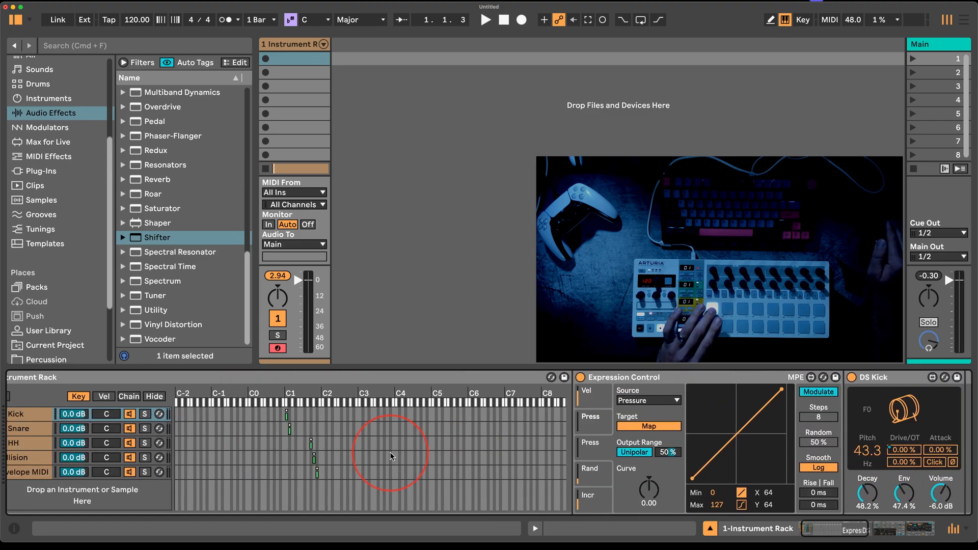
{"action": "left_click", "coordinate": [31, 458]}
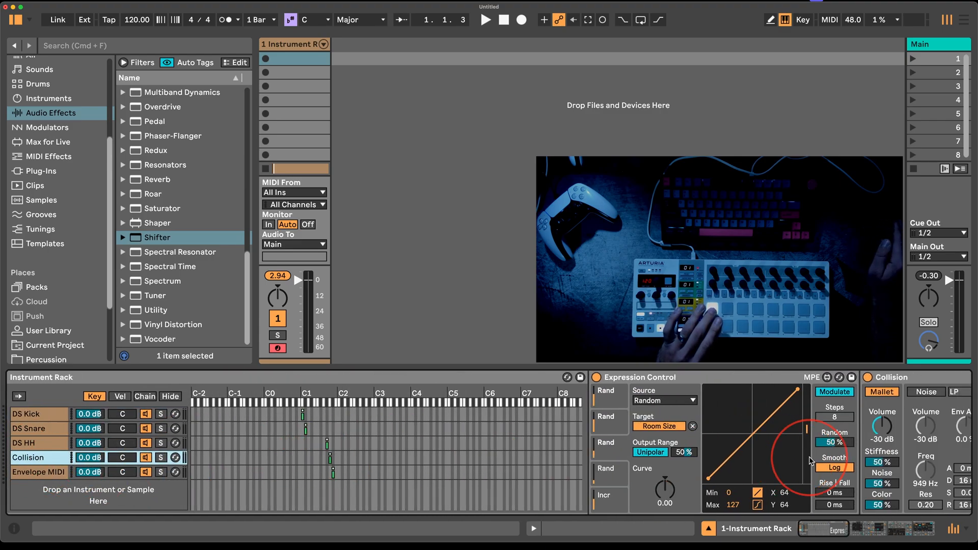
{"action": "scroll", "coordinate": [810, 461], "scroll_direction": "right", "scroll_amount": 10}
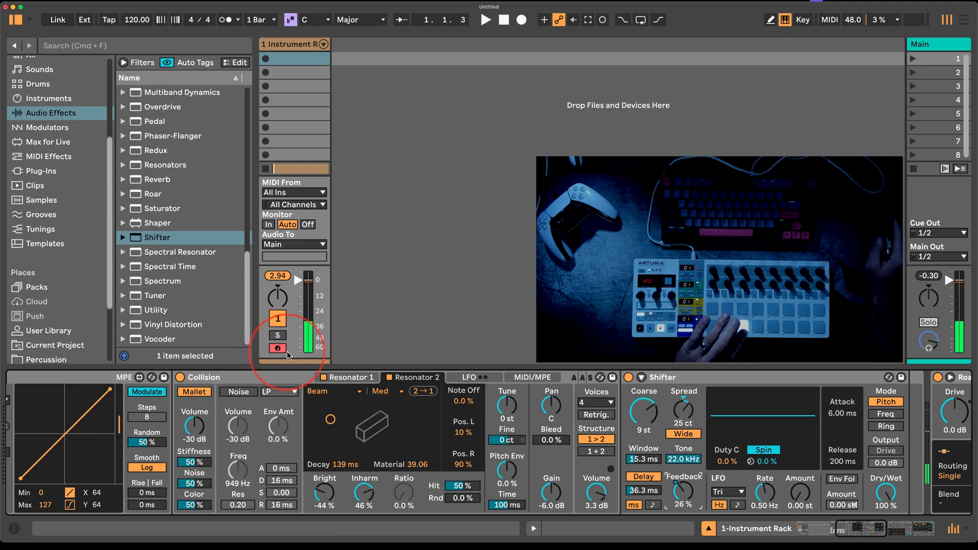
{"action": "scroll", "coordinate": [238, 398], "scroll_direction": "left", "scroll_amount": 10}
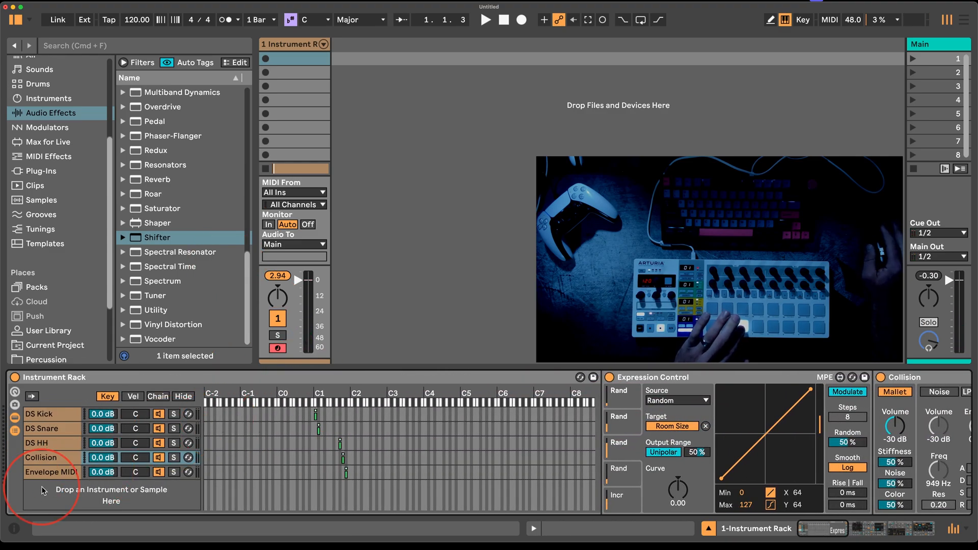
Add Wavetable from the Instruments as a new chain below the Envelope MIDI chain.
{"action": "left_click", "coordinate": [51, 471]}
{"action": "left_click", "coordinate": [63, 128]}
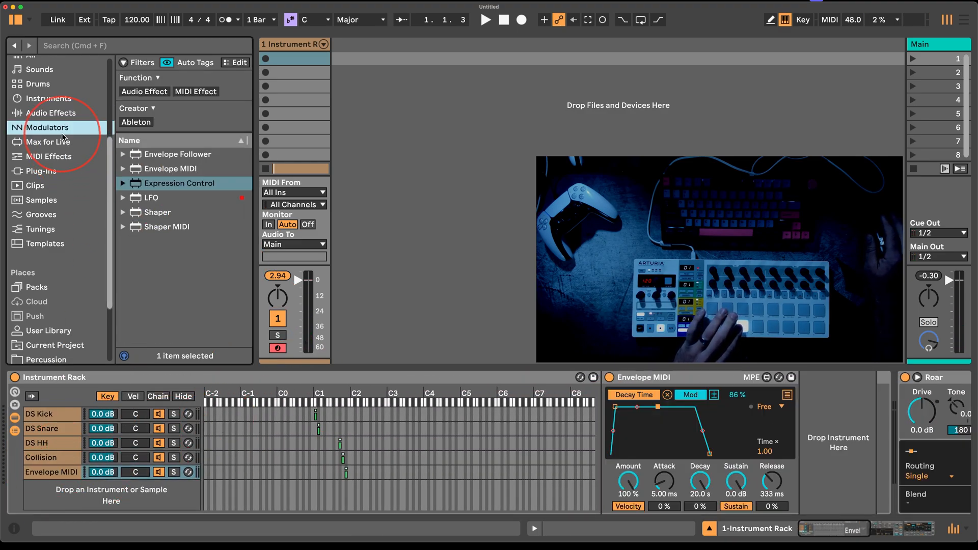
{"action": "left_click", "coordinate": [60, 143]}
{"action": "left_click", "coordinate": [60, 102]}
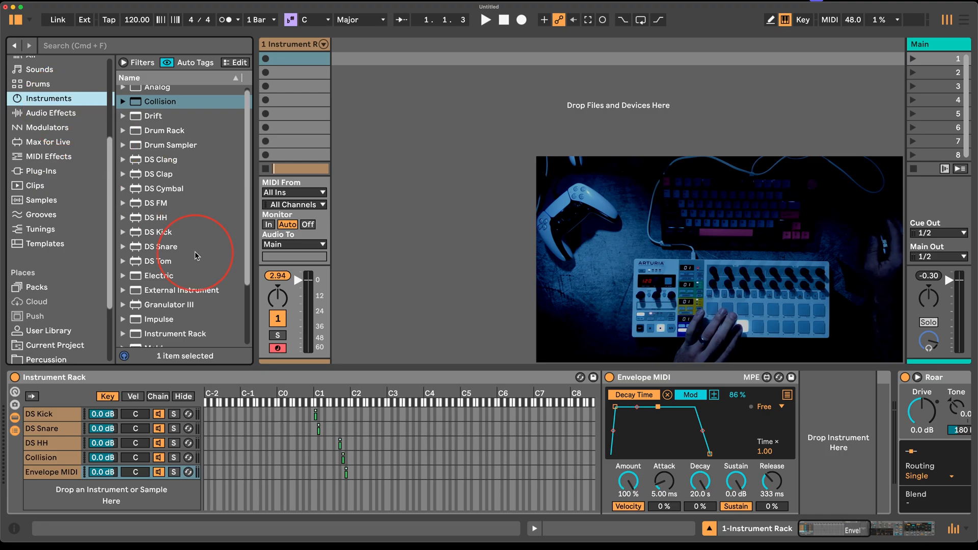
{"action": "scroll", "coordinate": [193, 255], "scroll_direction": "down", "scroll_amount": 5}
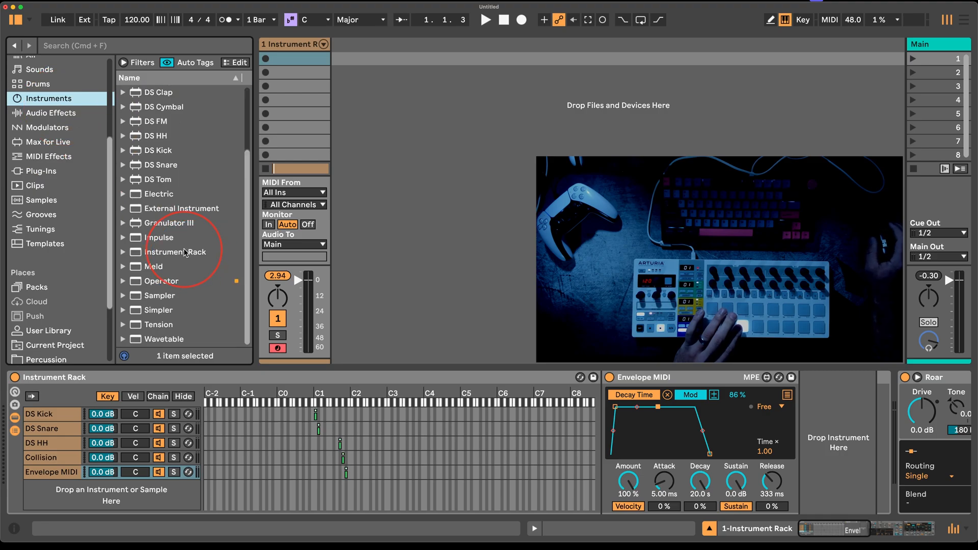
{"action": "left_click", "coordinate": [164, 340]}
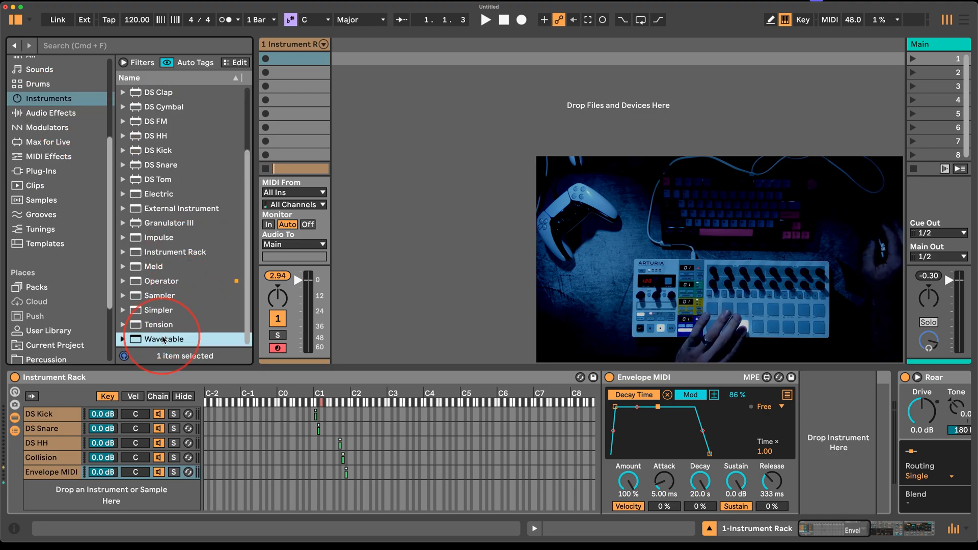
{"action": "left_click_drag", "start_coordinate": [163, 340], "coordinate": [158, 504]}
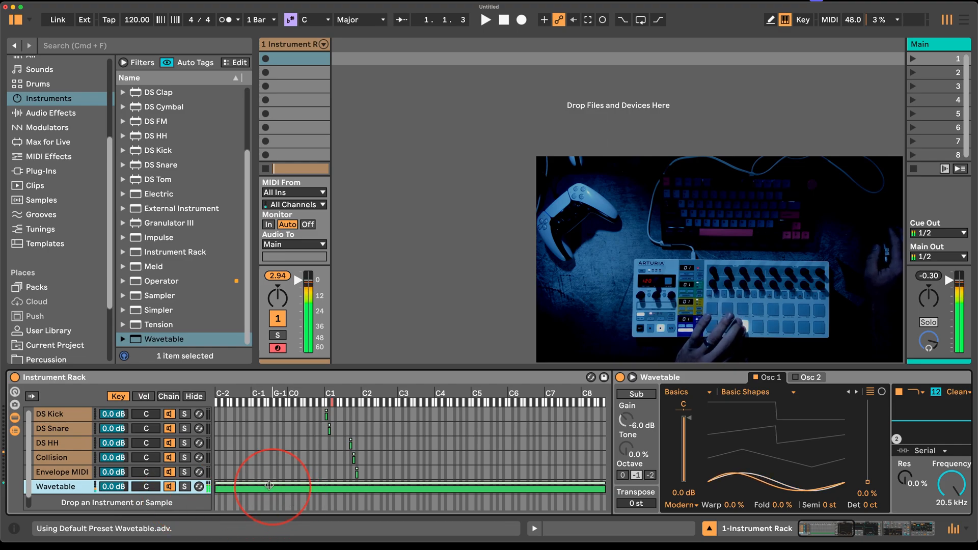
Limit the Wavetable chain's key zone to a single key just above the snare's, and set Osc 1's Warp to 47% and Fold to 46%.
{"action": "left_click_drag", "start_coordinate": [221, 489], "coordinate": [332, 489]}
{"action": "left_click_drag", "start_coordinate": [603, 487], "coordinate": [340, 489]}
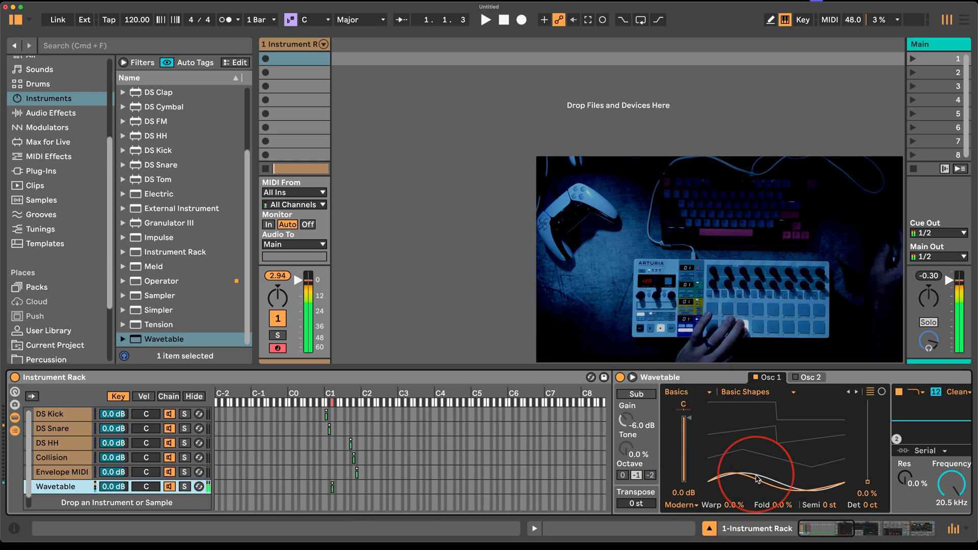
{"action": "mouse_move", "coordinate": [734, 505]}
{"action": "left_mouse_down"}
{"action": "mouse_move", "coordinate": [740, 495]}
{"action": "mouse_move", "coordinate": [779, 497]}
{"action": "mouse_move", "coordinate": [748, 512]}
{"action": "left_mouse_up"}
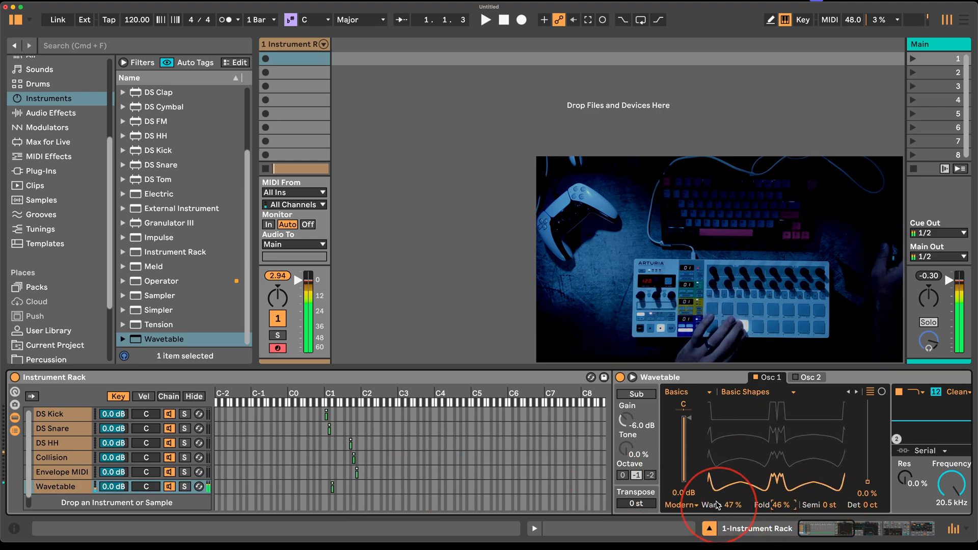
Insert an Expression Control modulator in front of Wavetable in its chain.
{"action": "scroll", "coordinate": [699, 482], "scroll_direction": "right", "scroll_amount": 2}
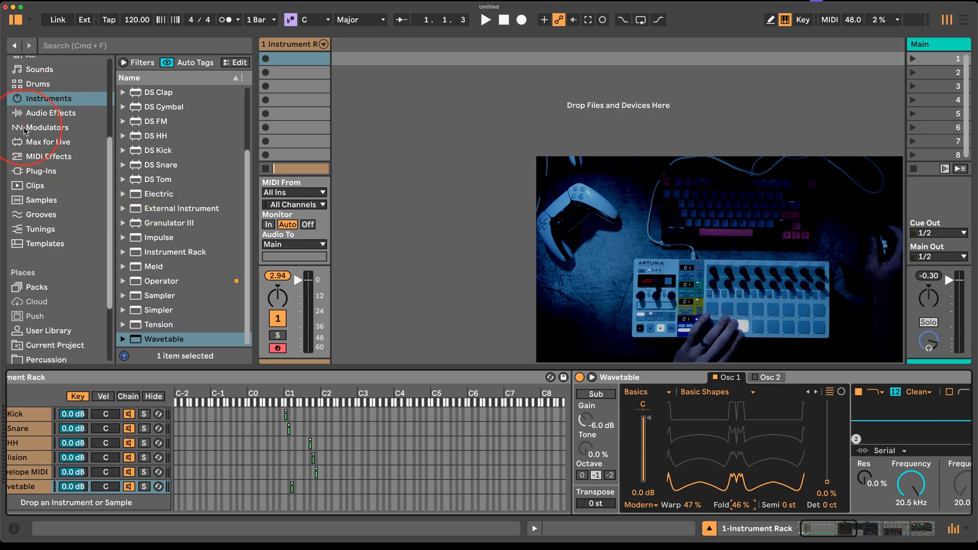
{"action": "left_click", "coordinate": [45, 145]}
{"action": "left_click", "coordinate": [63, 129]}
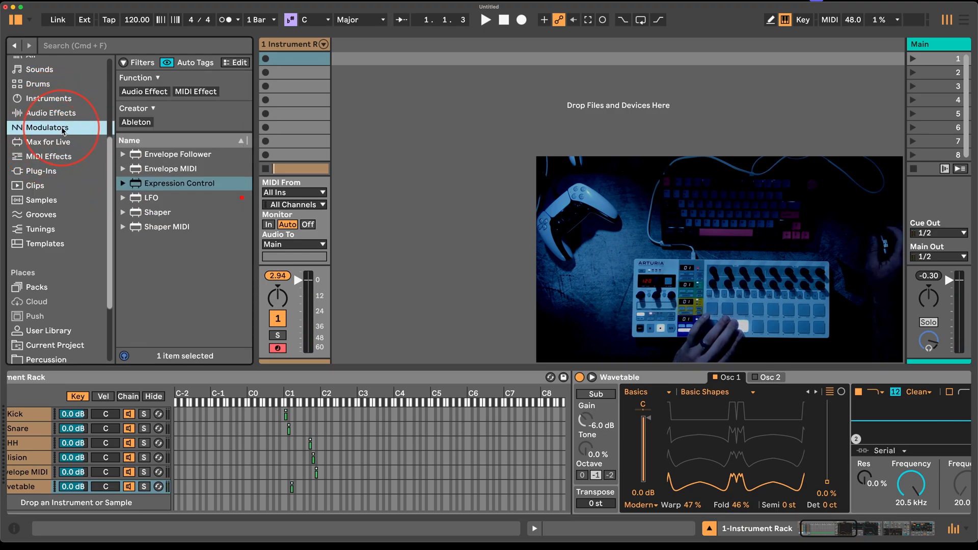
{"action": "left_click", "coordinate": [168, 184]}
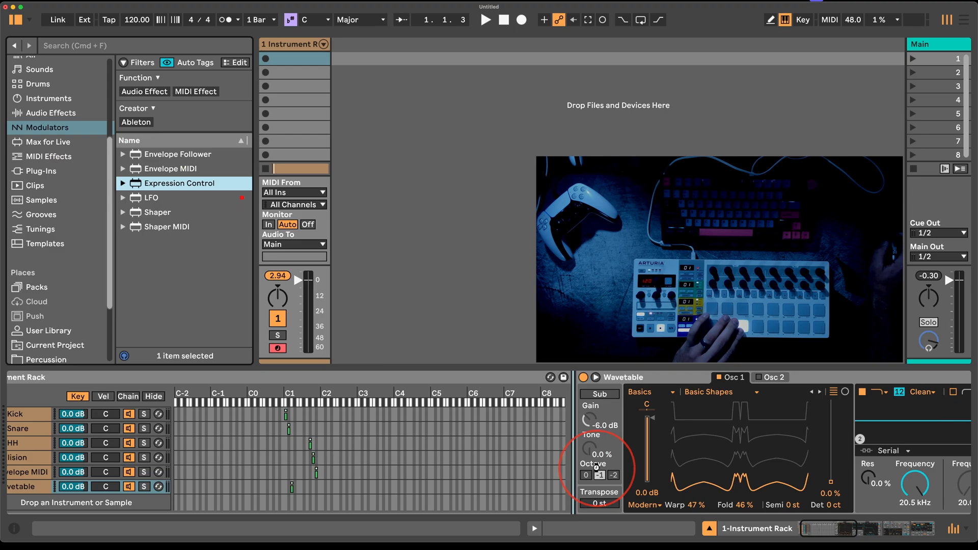
{"action": "left_click_drag", "start_coordinate": [596, 468], "coordinate": [599, 472]}
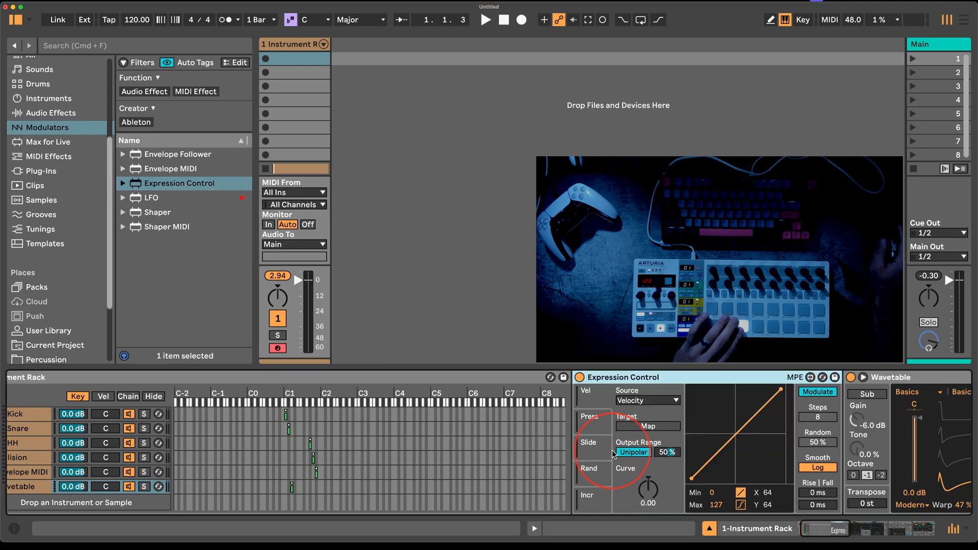
Set the source of the new Expression Control's third modulation slot to Random.
{"action": "scroll", "coordinate": [650, 433], "scroll_direction": "right", "scroll_amount": 4}
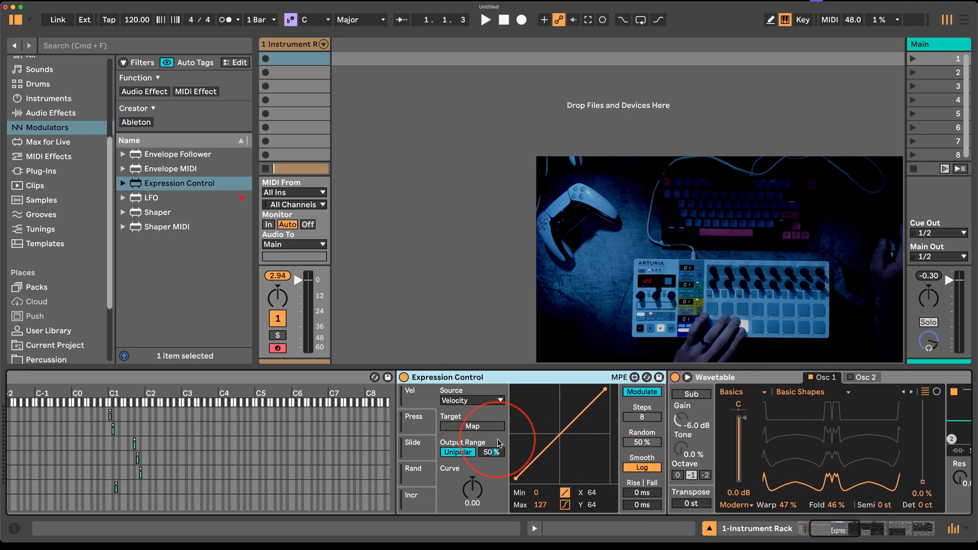
{"action": "left_click", "coordinate": [422, 477]}
{"action": "left_click", "coordinate": [424, 451]}
{"action": "left_click", "coordinate": [474, 404]}
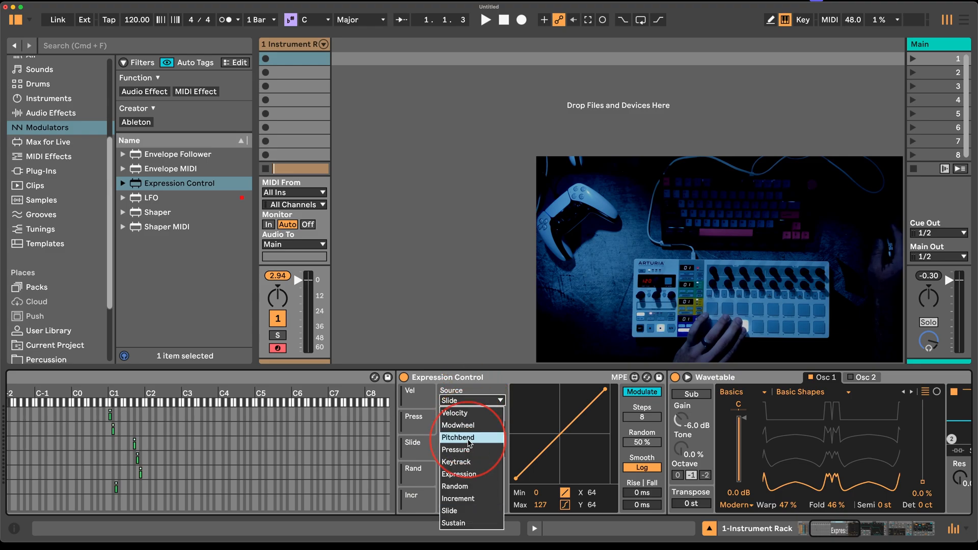
{"action": "left_click", "coordinate": [469, 489]}
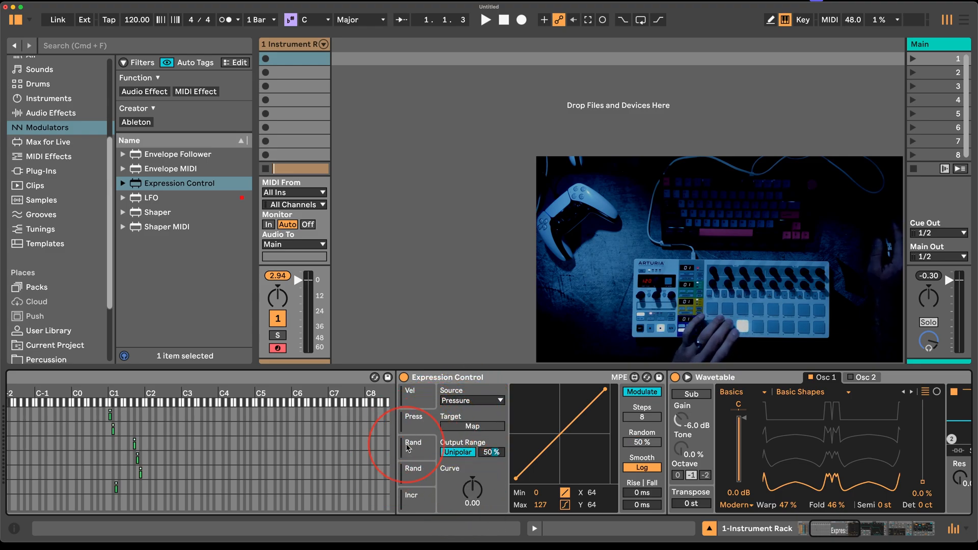
Set the fourth slot of the DS Kick chain's Expression Control to Pressure and map it to Wavetable's Osc 1 Fold.
{"action": "scroll", "coordinate": [403, 443], "scroll_direction": "left", "scroll_amount": 5}
{"action": "left_click", "coordinate": [81, 417]}
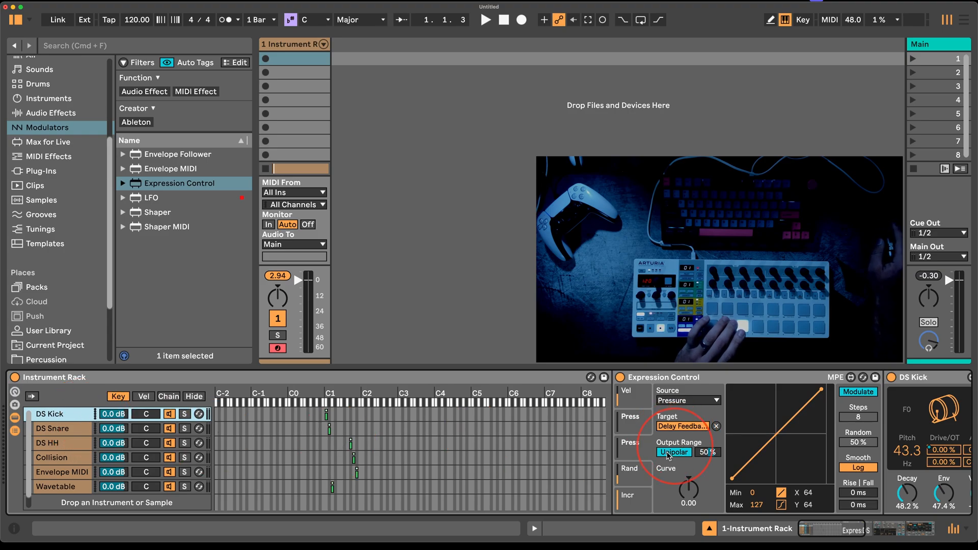
{"action": "left_click", "coordinate": [644, 472]}
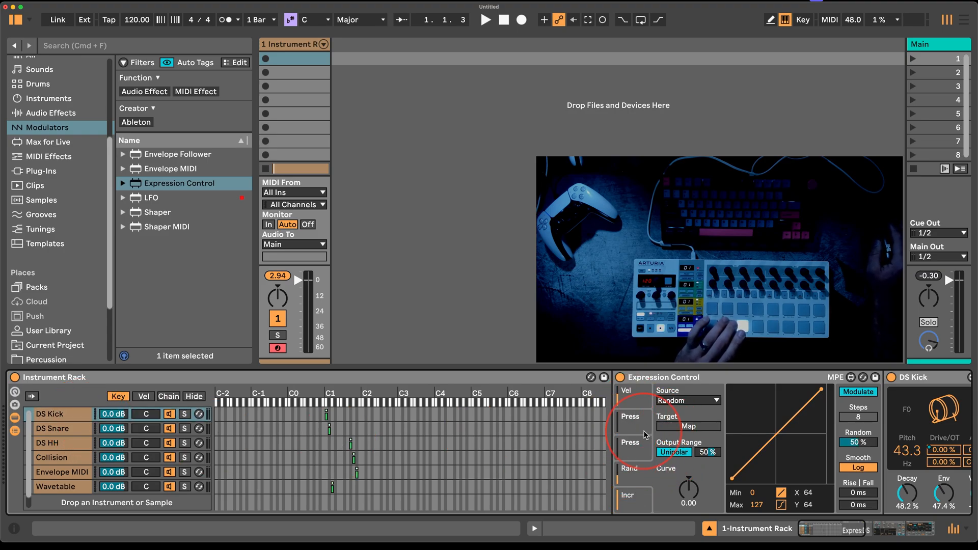
{"action": "left_click", "coordinate": [683, 401]}
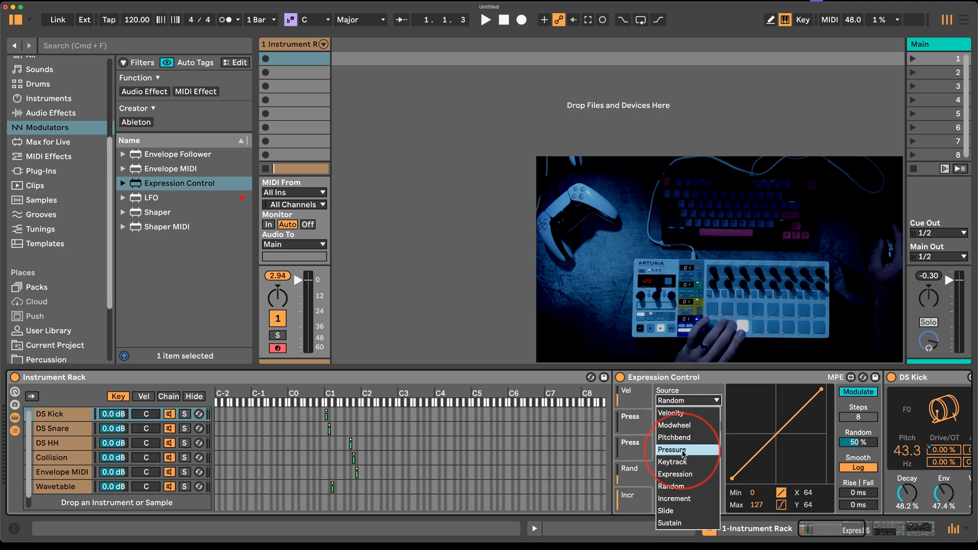
{"action": "left_click", "coordinate": [686, 449]}
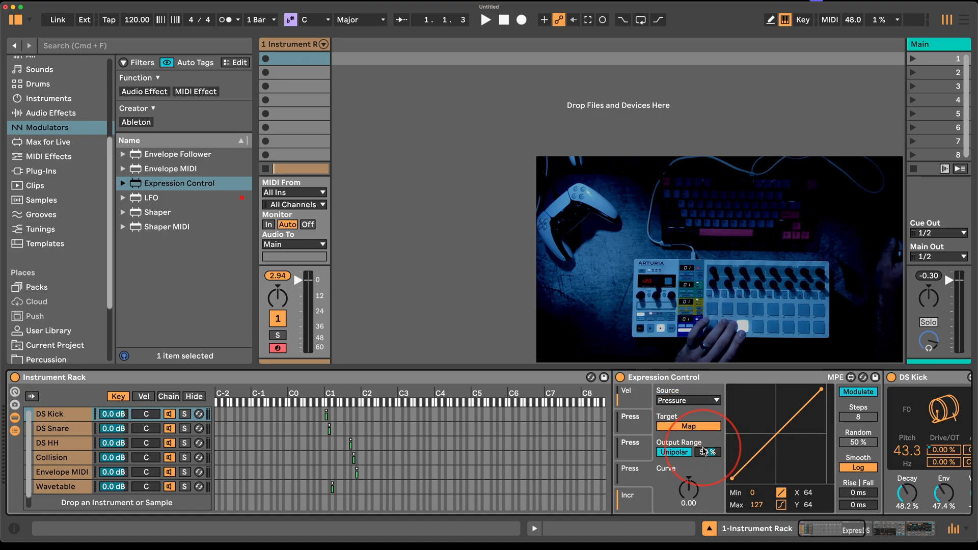
{"action": "left_click", "coordinate": [55, 487]}
{"action": "scroll", "coordinate": [524, 455], "scroll_direction": "right", "scroll_amount": 10}
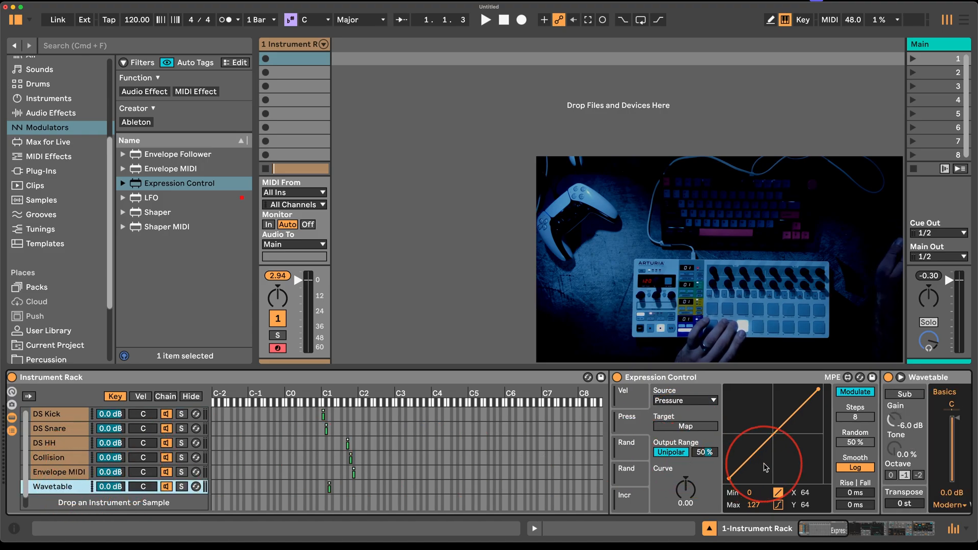
{"action": "left_click", "coordinate": [529, 505]}
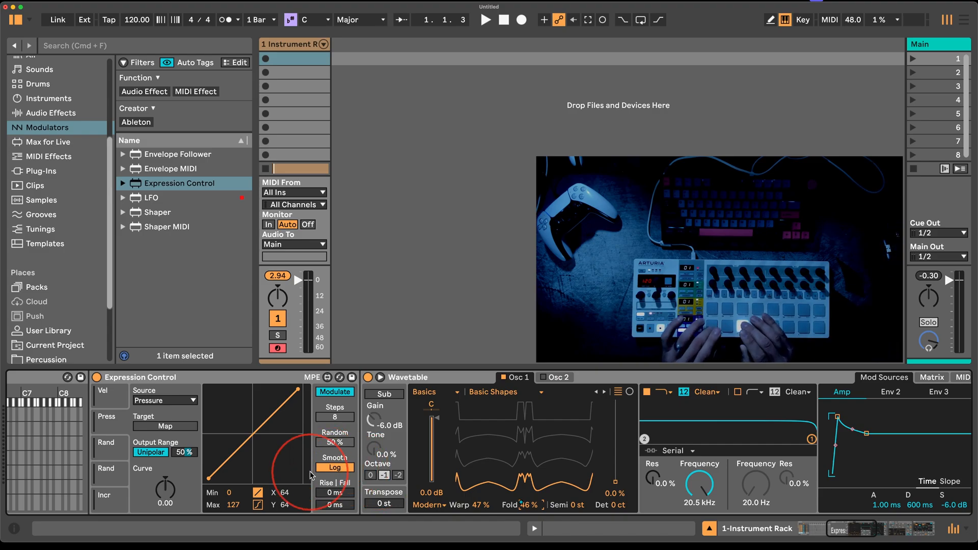
Map the Pressure slot of Wavetable's Expression Control to the Osc 1 position, with the position at 22%.
{"action": "left_click", "coordinate": [144, 428]}
{"action": "scroll", "coordinate": [171, 444], "scroll_direction": "left", "scroll_amount": 5}
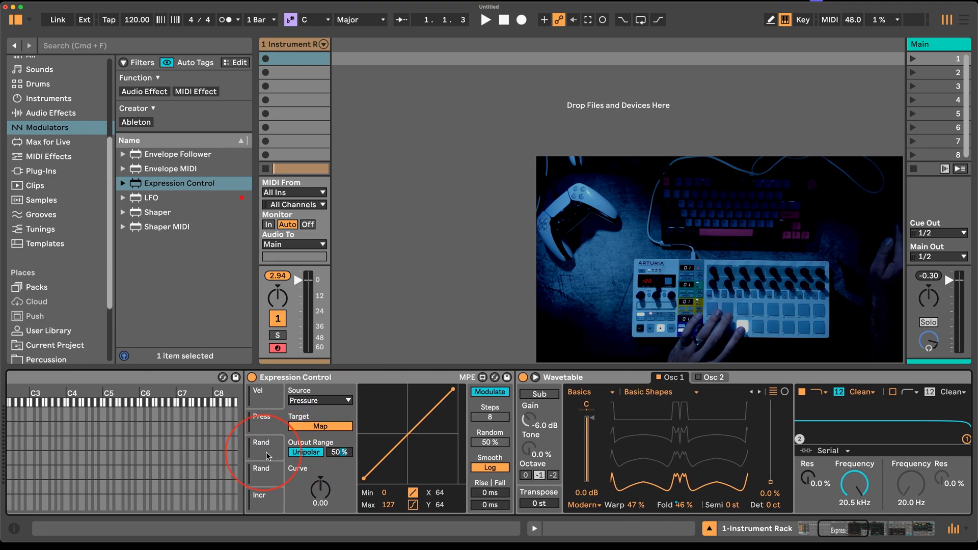
{"action": "left_click", "coordinate": [750, 489]}
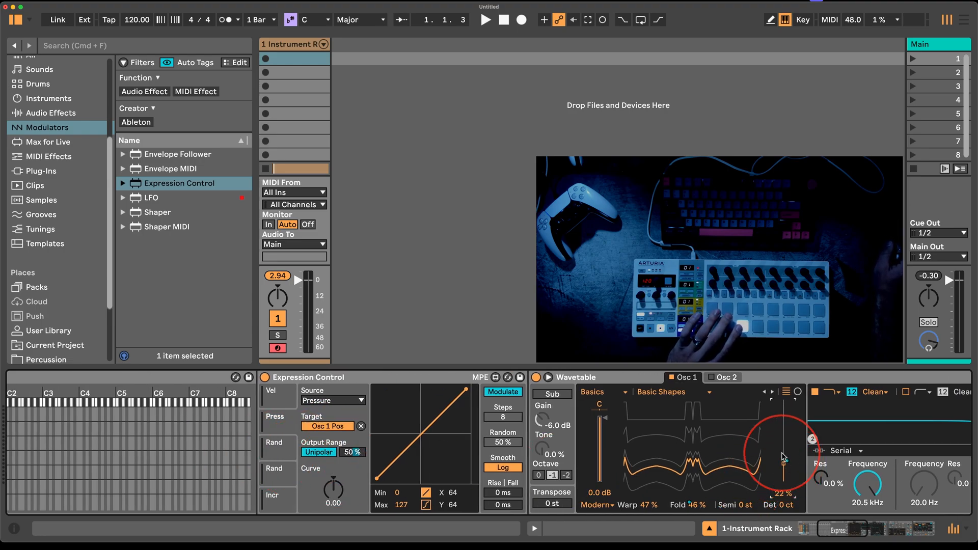
Turn on Wavetable's second oscillator and set its effect mode to Modern.
{"action": "left_click", "coordinate": [717, 379]}
{"action": "left_click", "coordinate": [712, 377]}
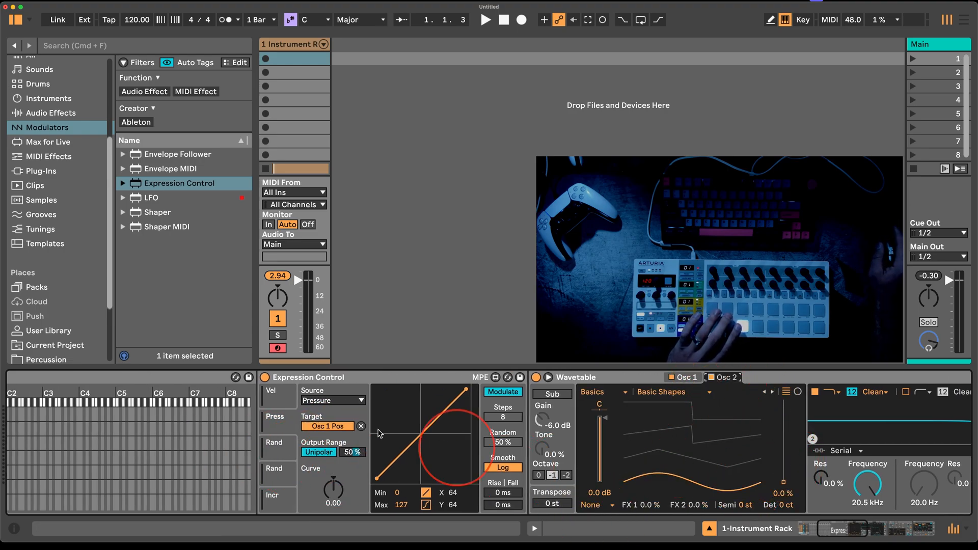
{"action": "left_click", "coordinate": [591, 505]}
{"action": "left_click", "coordinate": [594, 502]}
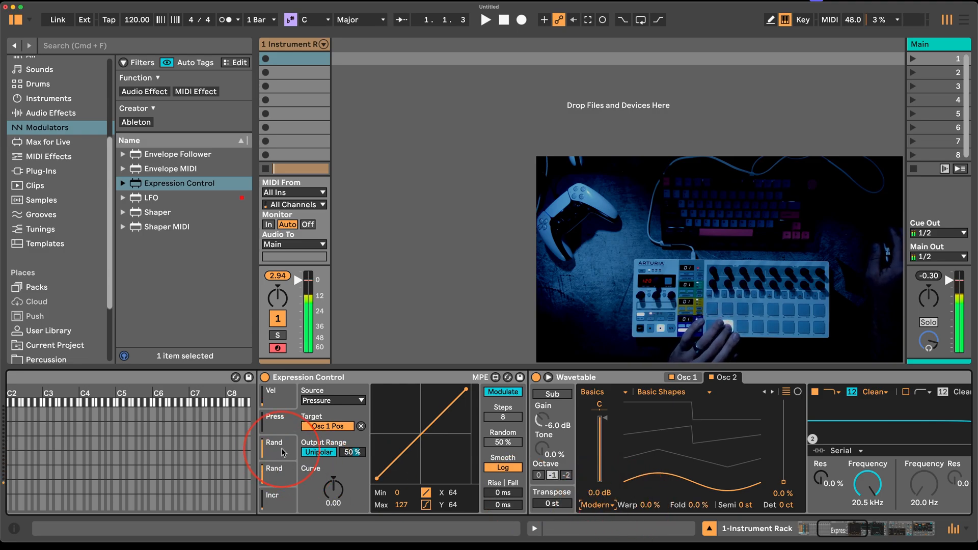
Map the third slot's Random source to Osc 2's Warp and set Osc 2's Fold to 12%.
{"action": "left_click", "coordinate": [283, 452]}
{"action": "left_click", "coordinate": [341, 426]}
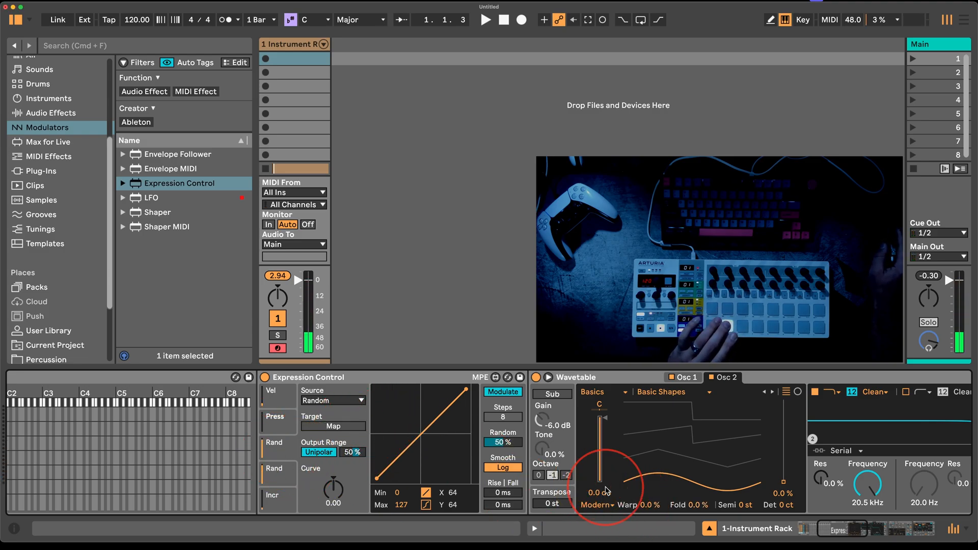
{"action": "left_click", "coordinate": [645, 508]}
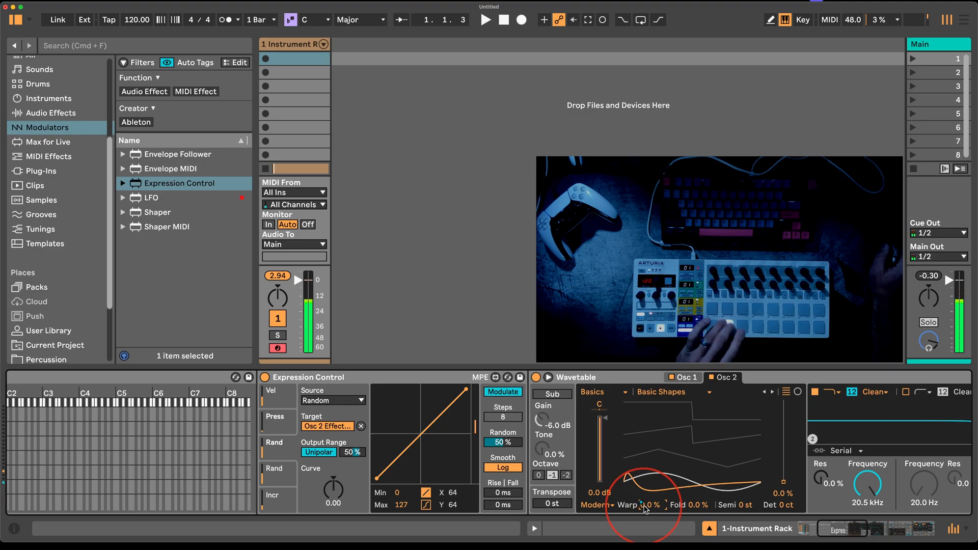
{"action": "left_click_drag", "start_coordinate": [694, 502], "coordinate": [694, 496]}
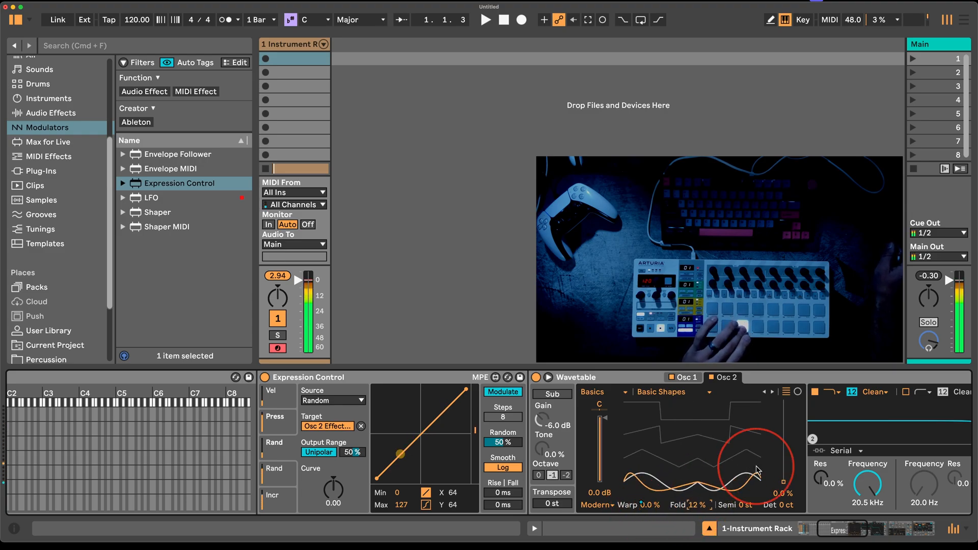
Set Wavetable's Amp envelope to Loop with a 13.4 ms decay, sustain at -∞ dB and a 1.50 ms release.
{"action": "scroll", "coordinate": [758, 470], "scroll_direction": "right", "scroll_amount": 10}
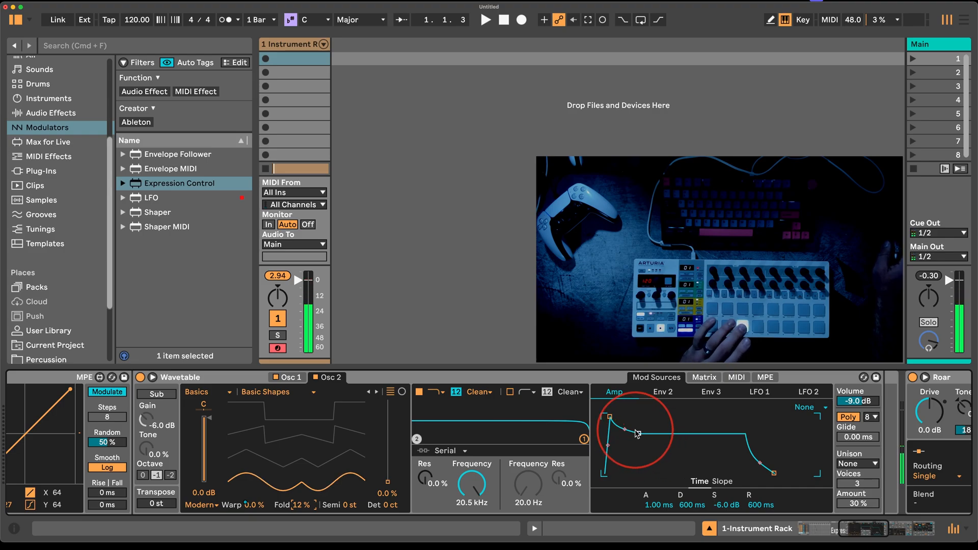
{"action": "left_click", "coordinate": [805, 442]}
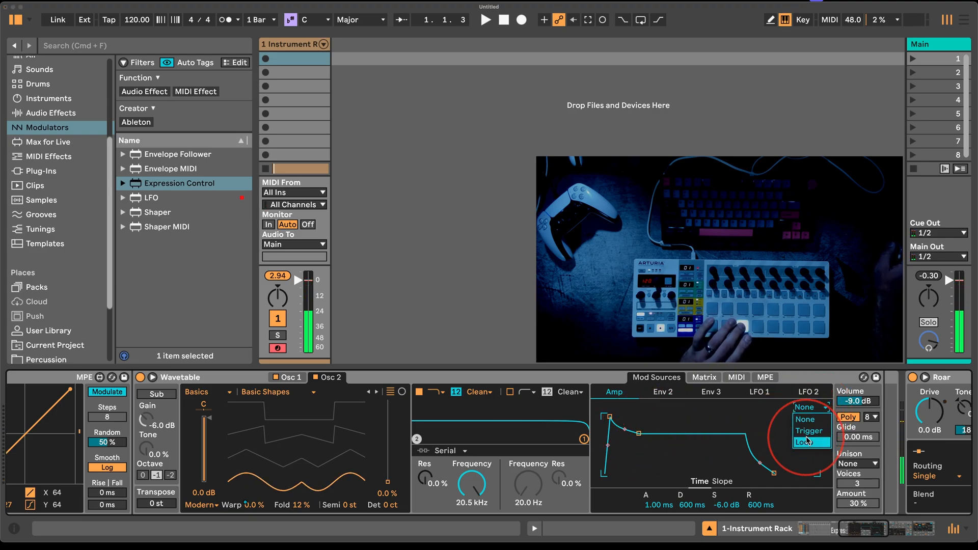
{"action": "left_click_drag", "start_coordinate": [639, 434], "coordinate": [643, 473]}
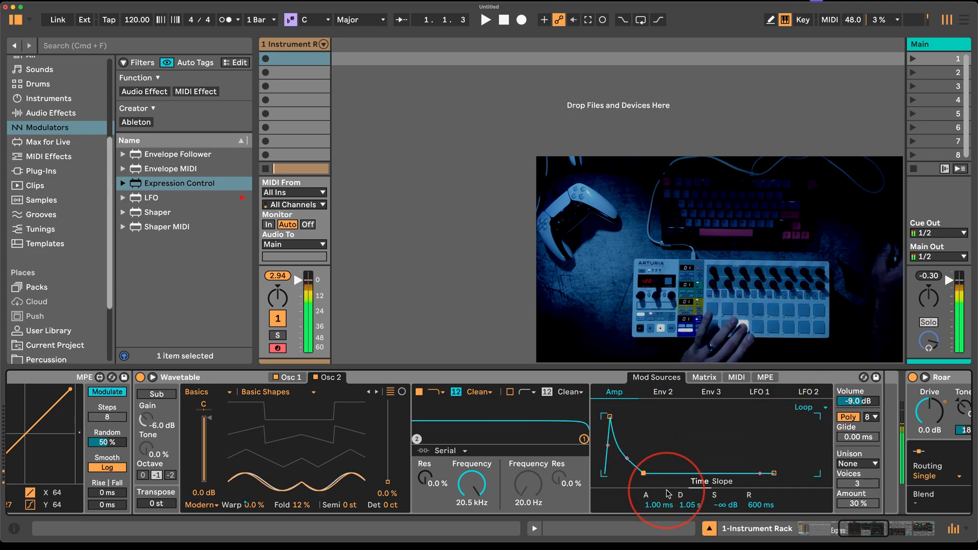
{"action": "left_click_drag", "start_coordinate": [688, 502], "coordinate": [688, 503]}
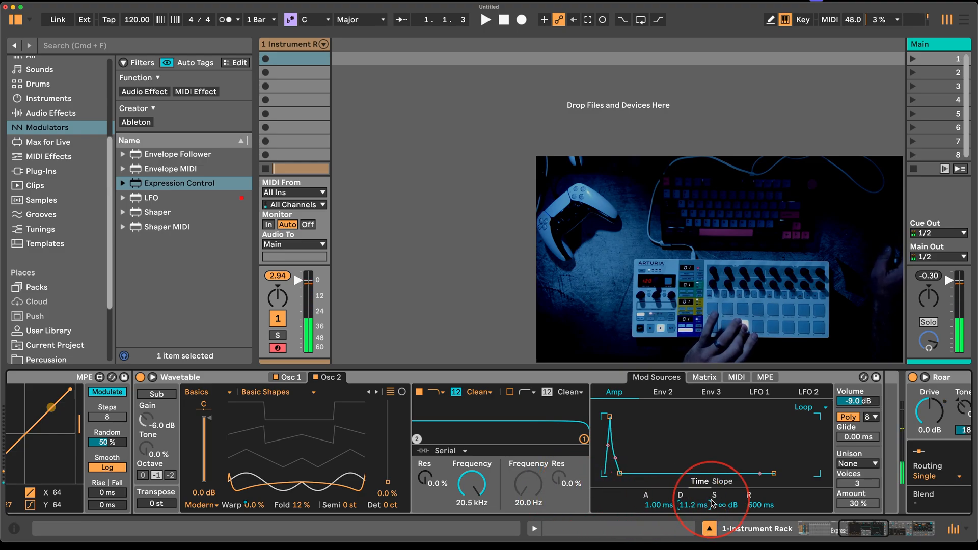
{"action": "left_click_drag", "start_coordinate": [690, 503], "coordinate": [690, 504]}
{"action": "left_click_drag", "start_coordinate": [760, 505], "coordinate": [760, 505]}
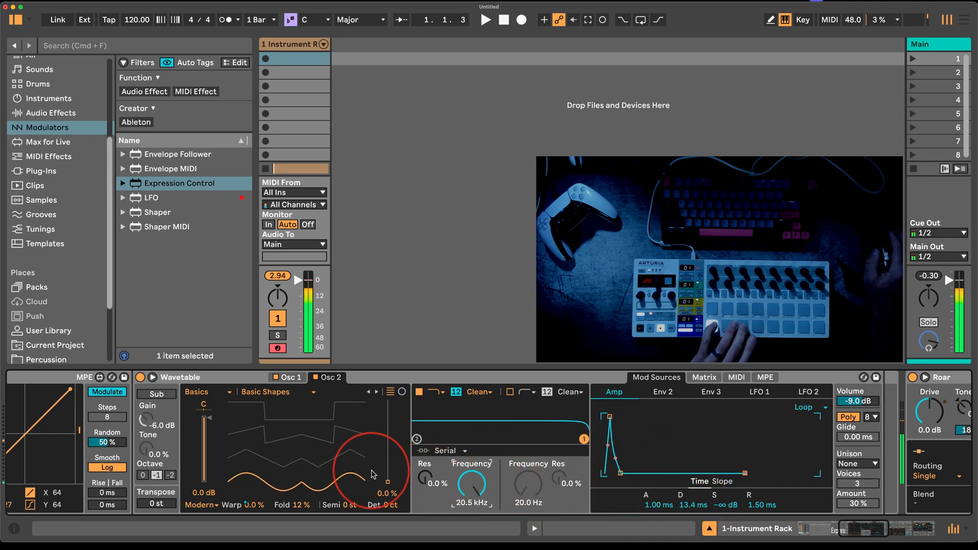
Set the source of the fourth slot in the Wavetable chain's Expression Control to Pressure.
{"action": "scroll", "coordinate": [367, 459], "scroll_direction": "left", "scroll_amount": 10}
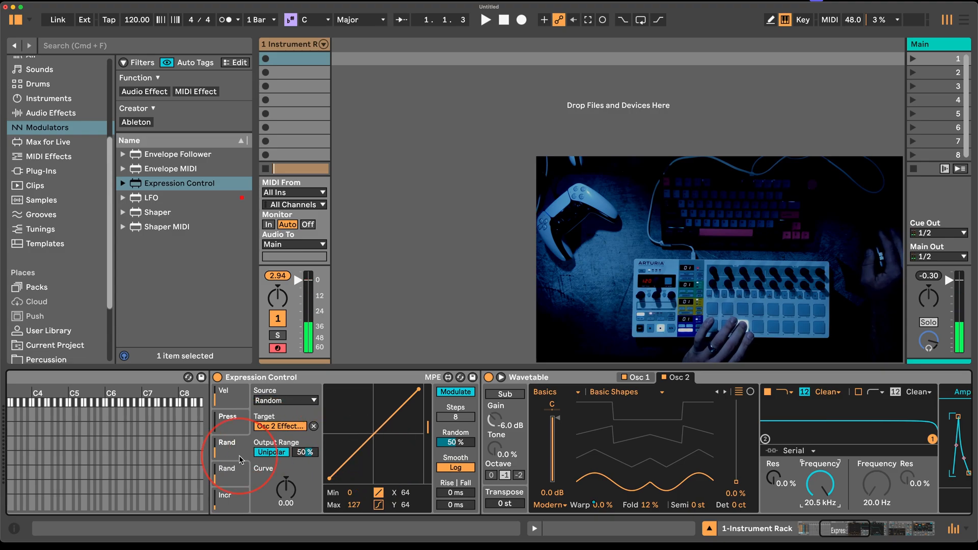
{"action": "left_click", "coordinate": [311, 426]}
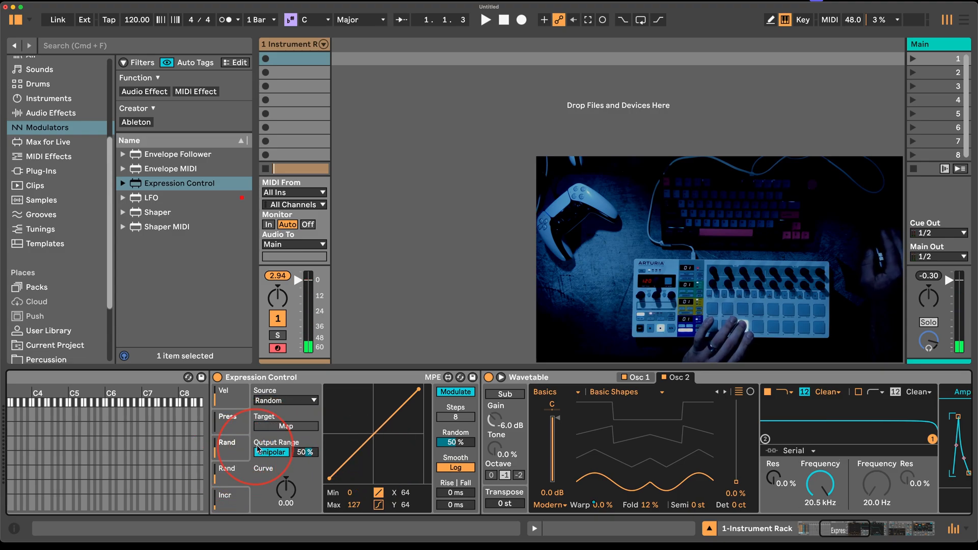
{"action": "left_click", "coordinate": [281, 401]}
{"action": "left_click", "coordinate": [282, 453]}
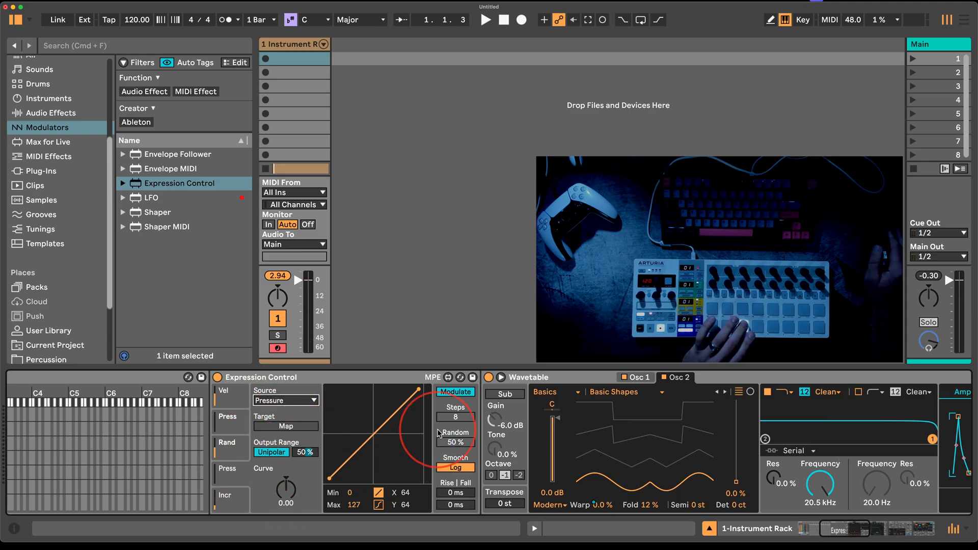
Map the fourth slot's Pressure source to Wavetable's Amp Decay in Remote mode, with an output range of 100% to 0%.
{"action": "scroll", "coordinate": [357, 479], "scroll_direction": "right", "scroll_amount": 17}
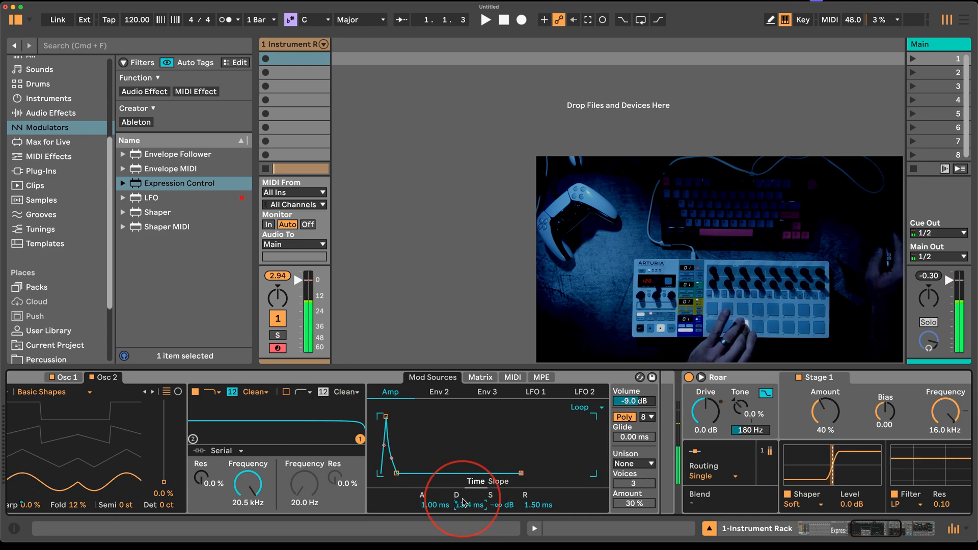
{"action": "scroll", "coordinate": [462, 502], "scroll_direction": "left", "scroll_amount": 10}
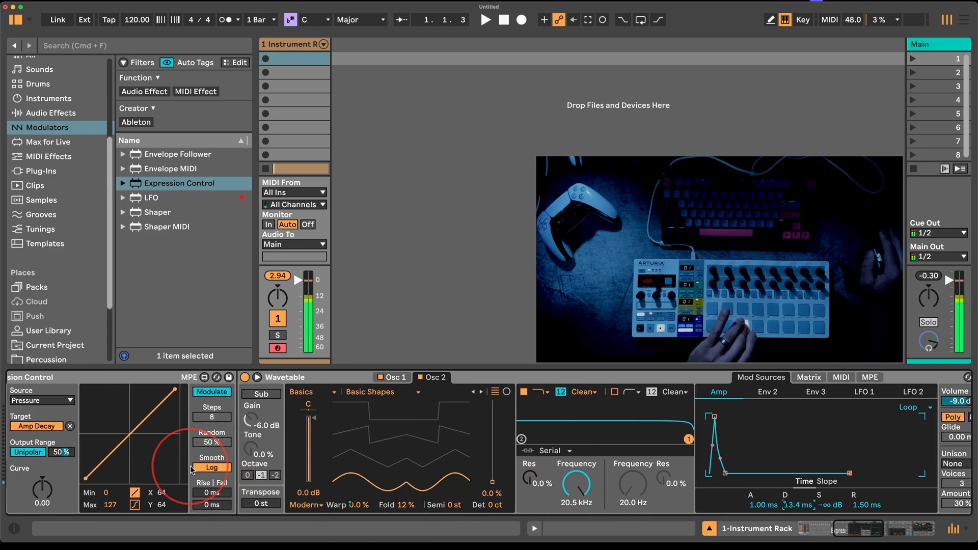
{"action": "scroll", "coordinate": [220, 489], "scroll_direction": "left", "scroll_amount": 3}
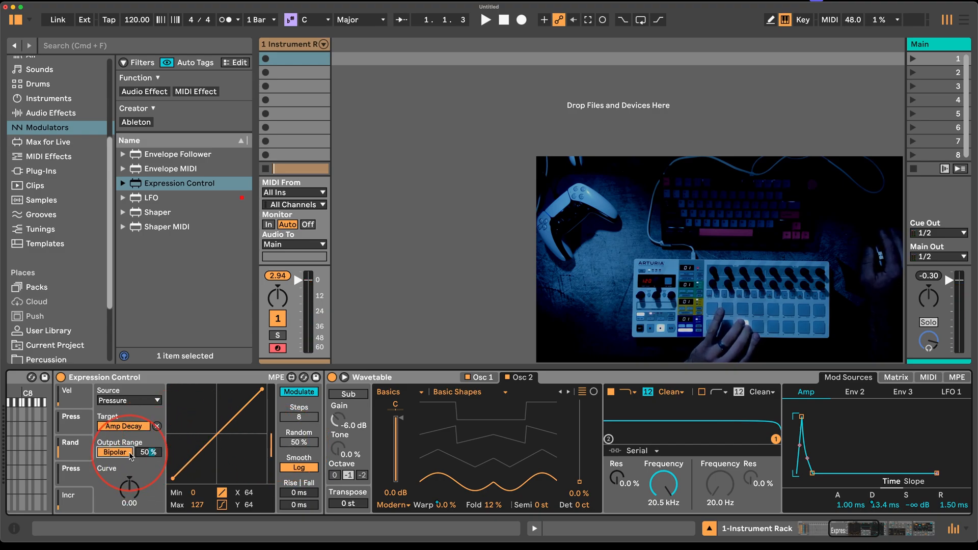
{"action": "left_click", "coordinate": [285, 396]}
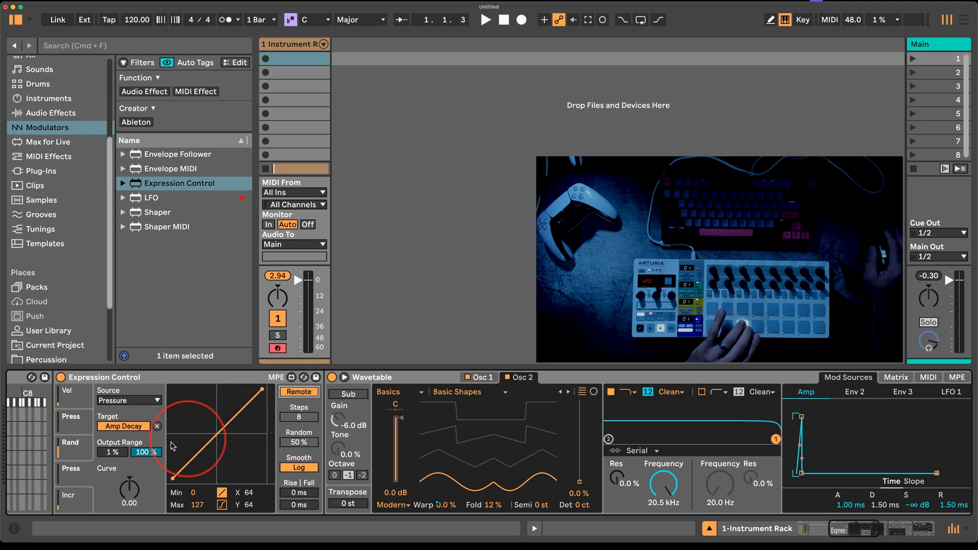
{"action": "left_click_drag", "start_coordinate": [112, 453], "coordinate": [160, 311]}
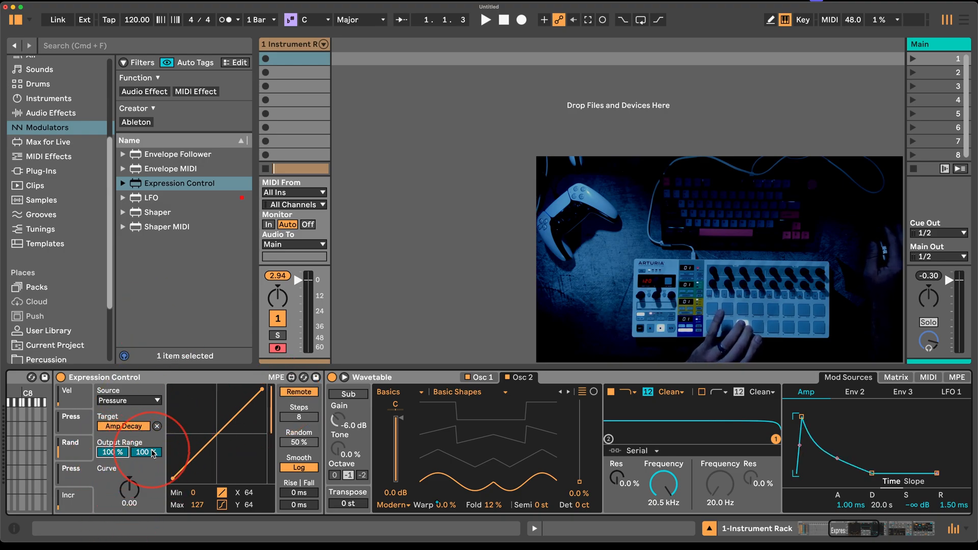
{"action": "left_click_drag", "start_coordinate": [149, 453], "coordinate": [147, 502]}
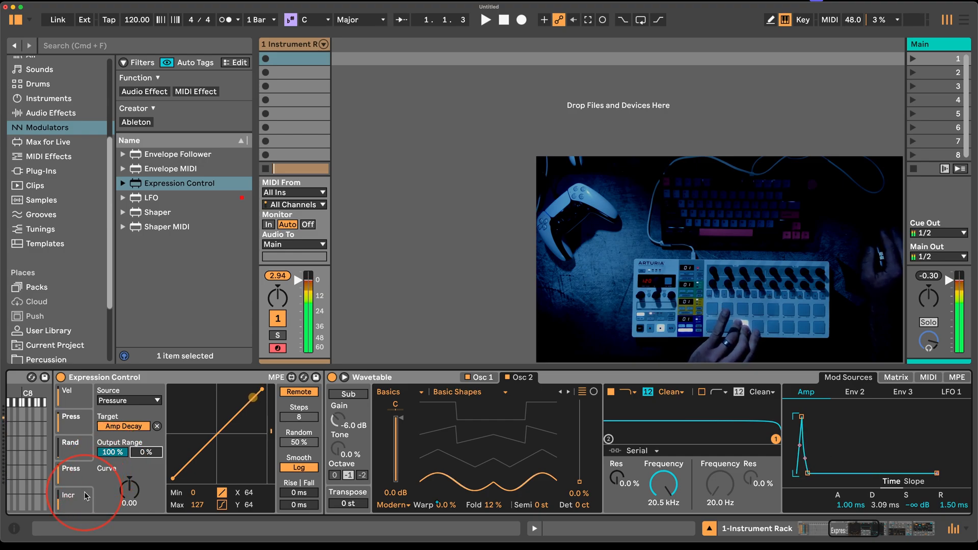
Set Wavetable's Transpose to -15 st and map the first slot's Velocity source to Osc 2's wavetable position, set at 12%.
{"action": "left_click_drag", "start_coordinate": [346, 503], "coordinate": [346, 520]}
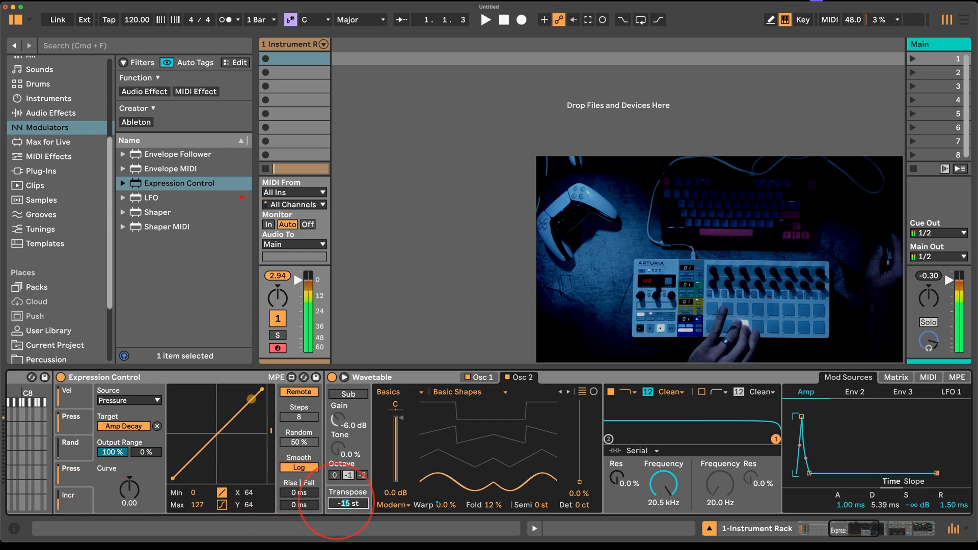
{"action": "left_click", "coordinate": [81, 400]}
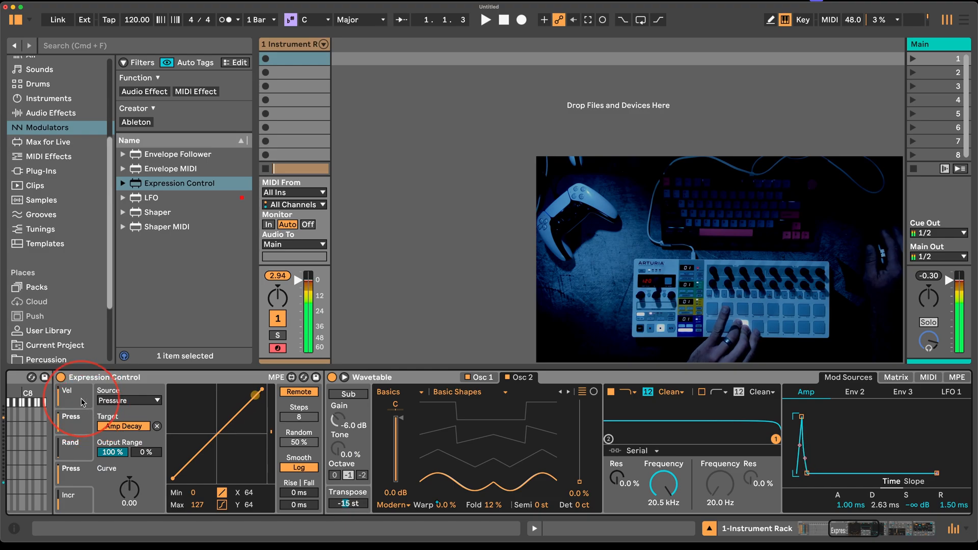
{"action": "left_click", "coordinate": [81, 402]}
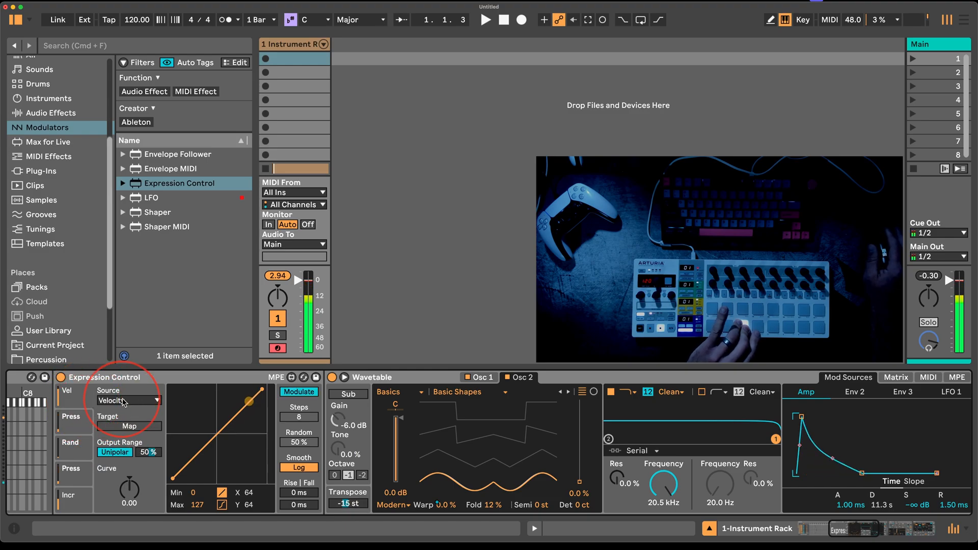
{"action": "left_click", "coordinate": [128, 425]}
{"action": "left_click", "coordinate": [579, 474]}
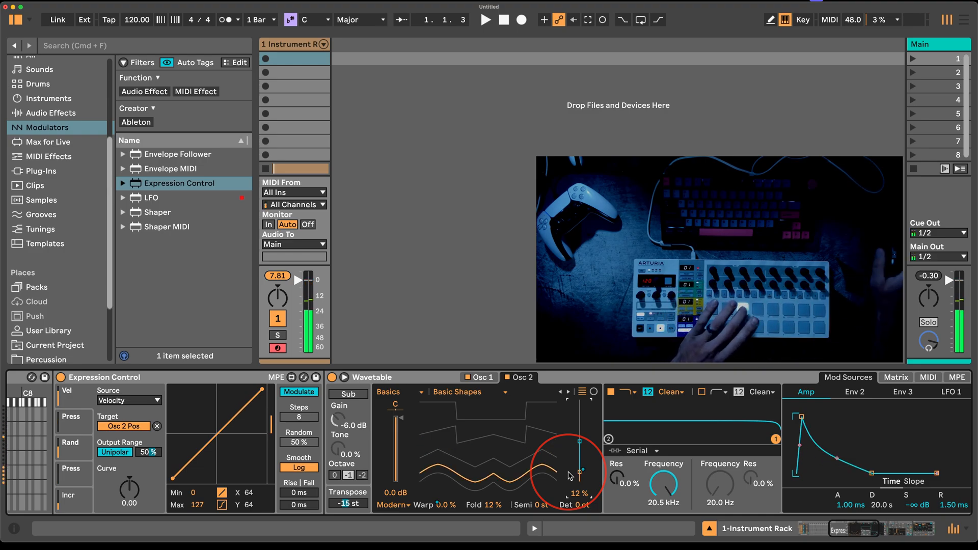
Add a DS Clap instrument after the Envelope MIDI device in the rack's Envelope MIDI chain.
{"action": "scroll", "coordinate": [224, 474], "scroll_direction": "left", "scroll_amount": 10}
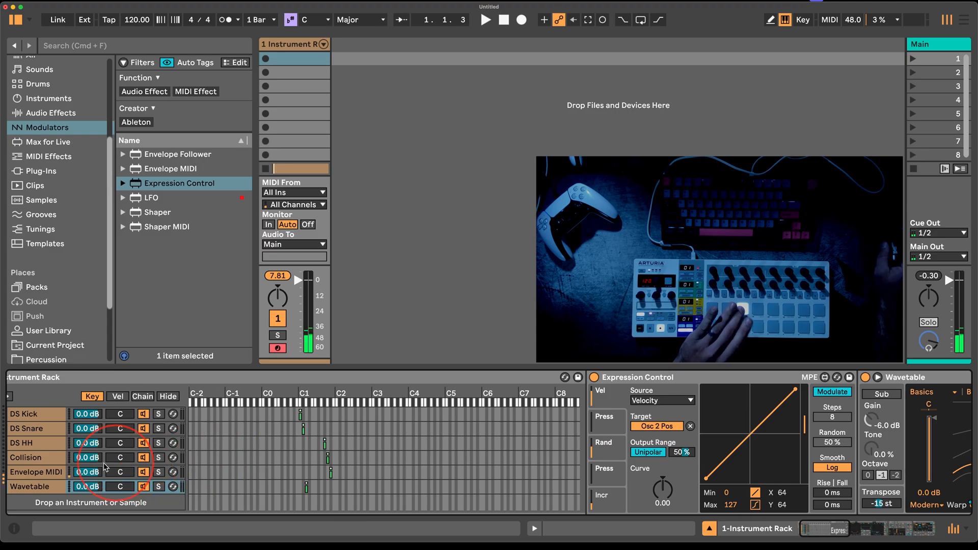
{"action": "left_click", "coordinate": [38, 471]}
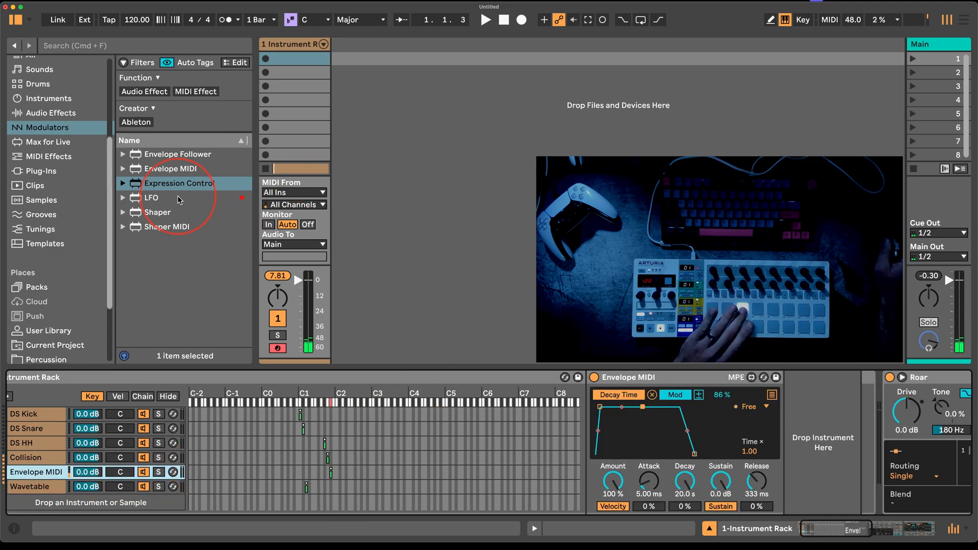
{"action": "left_click", "coordinate": [51, 113]}
{"action": "left_click", "coordinate": [57, 101]}
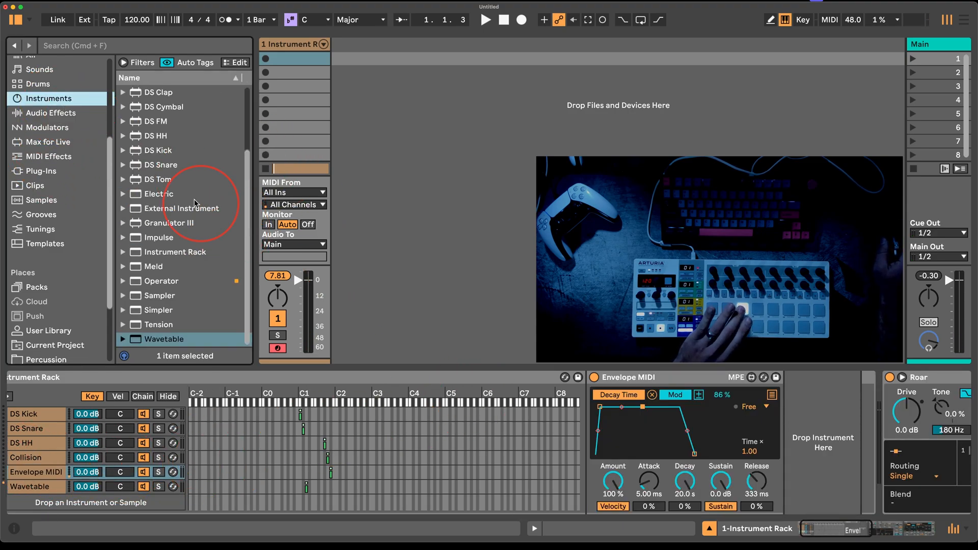
{"action": "left_click_drag", "start_coordinate": [159, 87], "coordinate": [807, 433]}
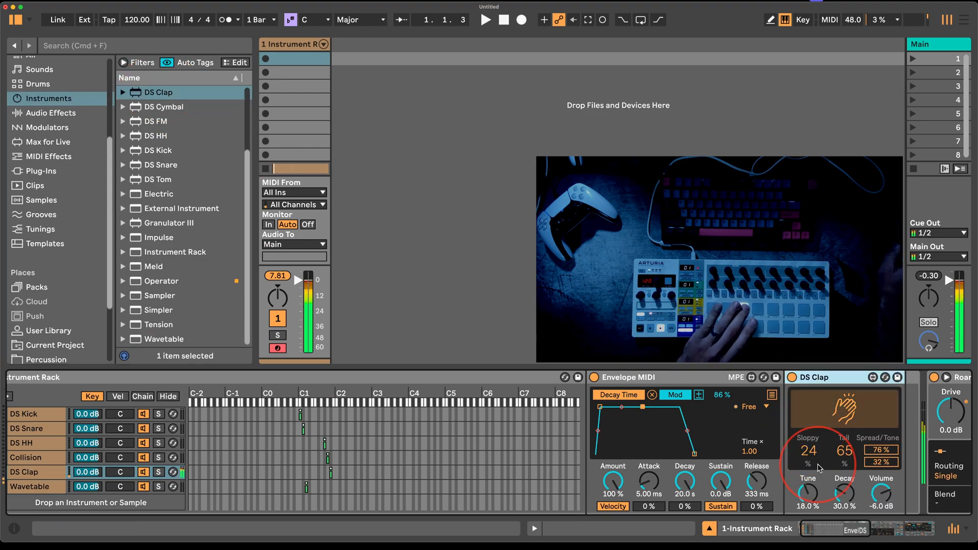
Set DS Clap's Decay to 15%, Tune to 100% and Sloppy to 9%, and raise Roar's Drive to 5.0 dB.
{"action": "left_click", "coordinate": [842, 507]}
{"action": "left_click", "coordinate": [808, 492]}
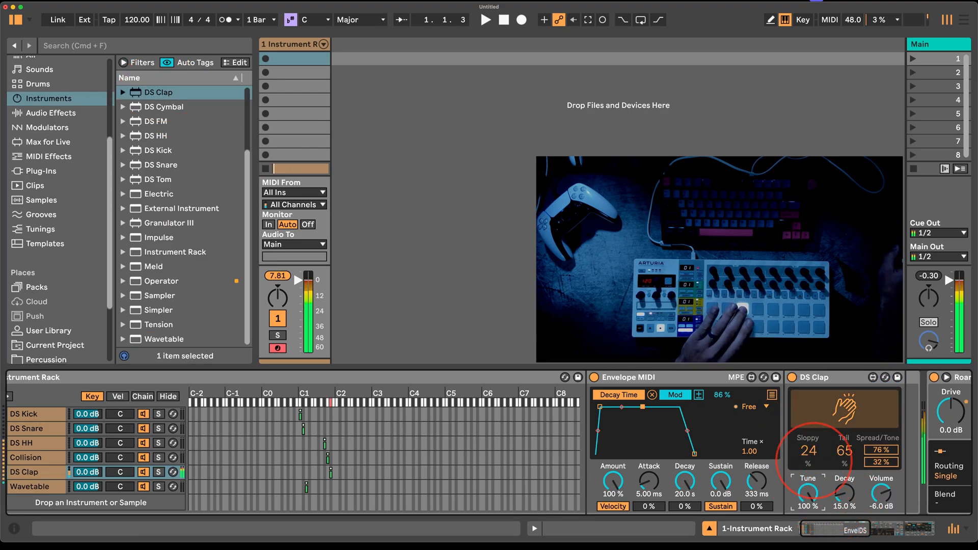
{"action": "mouse_move", "coordinate": [809, 455]}
{"action": "left_mouse_down"}
{"action": "mouse_move", "coordinate": [811, 482]}
{"action": "mouse_move", "coordinate": [811, 473]}
{"action": "left_mouse_up"}
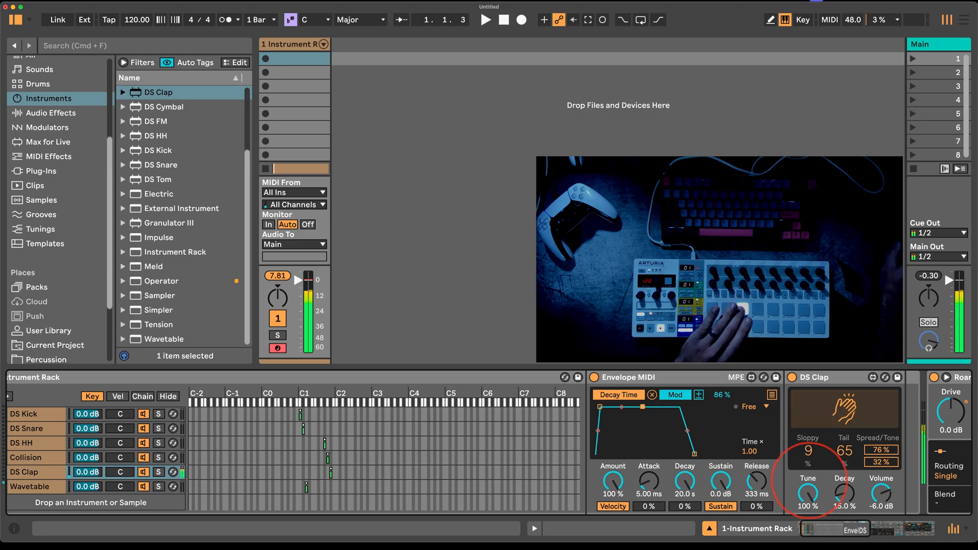
{"action": "scroll", "coordinate": [809, 459], "scroll_direction": "right", "scroll_amount": 8}
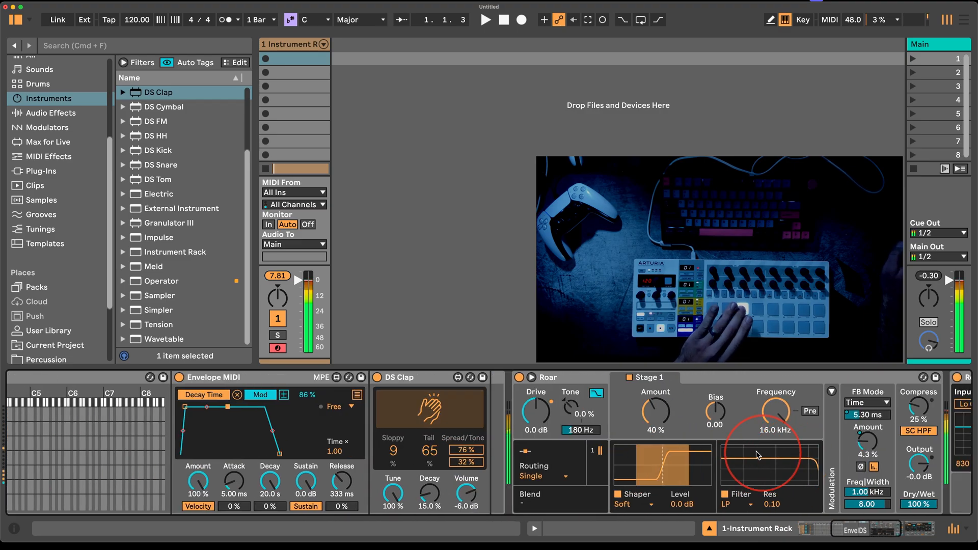
{"action": "left_click", "coordinate": [534, 410]}
Add a Drum Buss audio effect after the Reverb at the end of the track's device chain.
{"action": "scroll", "coordinate": [604, 439], "scroll_direction": "right", "scroll_amount": 10}
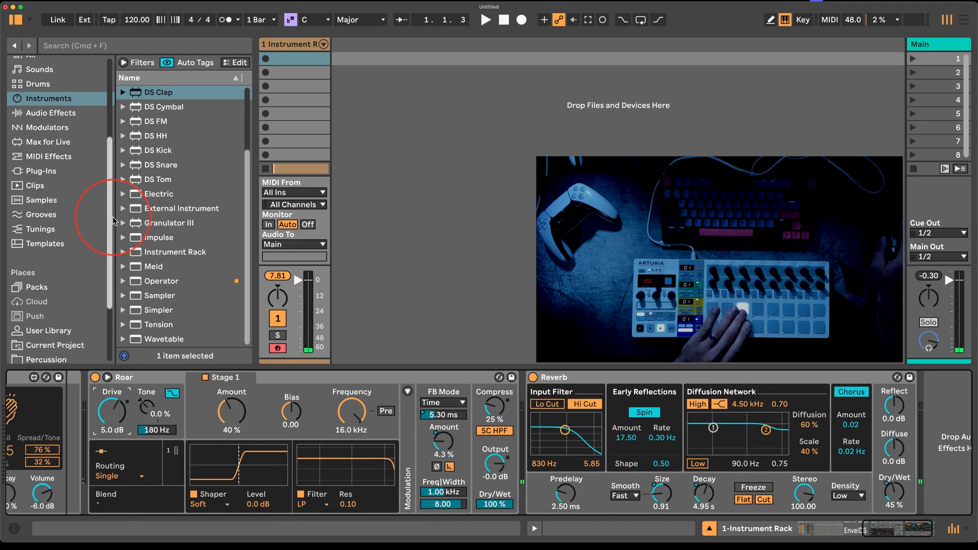
{"action": "left_click", "coordinate": [50, 113]}
{"action": "scroll", "coordinate": [156, 169], "scroll_direction": "up", "scroll_amount": 10}
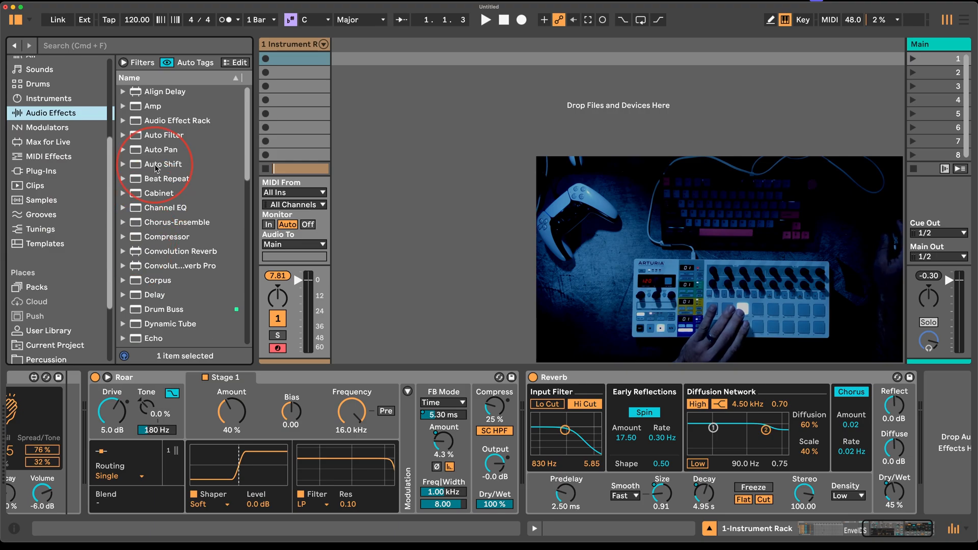
{"action": "double_click", "coordinate": [170, 309]}
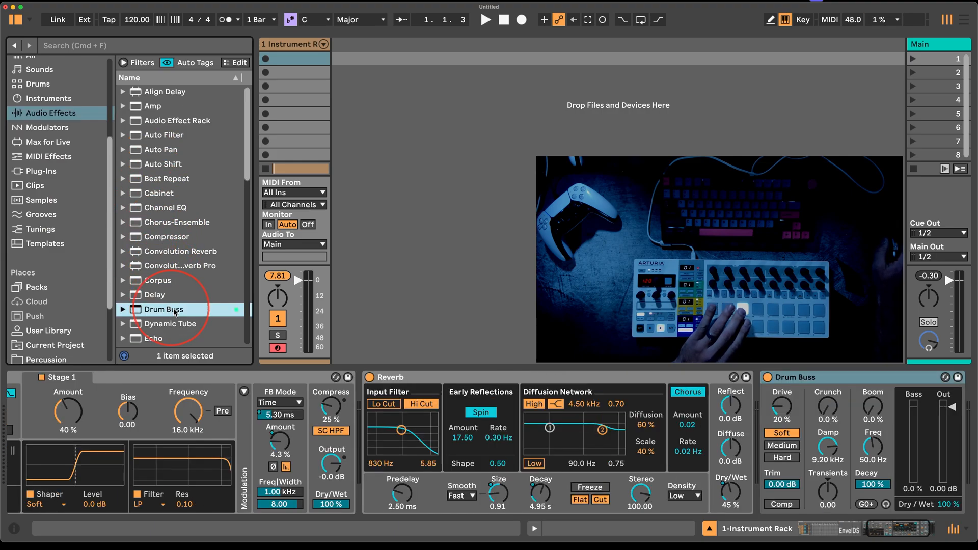
On the final Drum Buss, enable Comp and set Transients to -0.41, Damp to 20.0 kHz, Drive to 25% and output to -5.68 dB.
{"action": "left_click_drag", "start_coordinate": [759, 498], "coordinate": [759, 515]}
{"action": "mouse_move", "coordinate": [856, 422]}
{"action": "left_mouse_down"}
{"action": "mouse_move", "coordinate": [856, 448]}
{"action": "mouse_move", "coordinate": [856, 433]}
{"action": "left_mouse_up"}
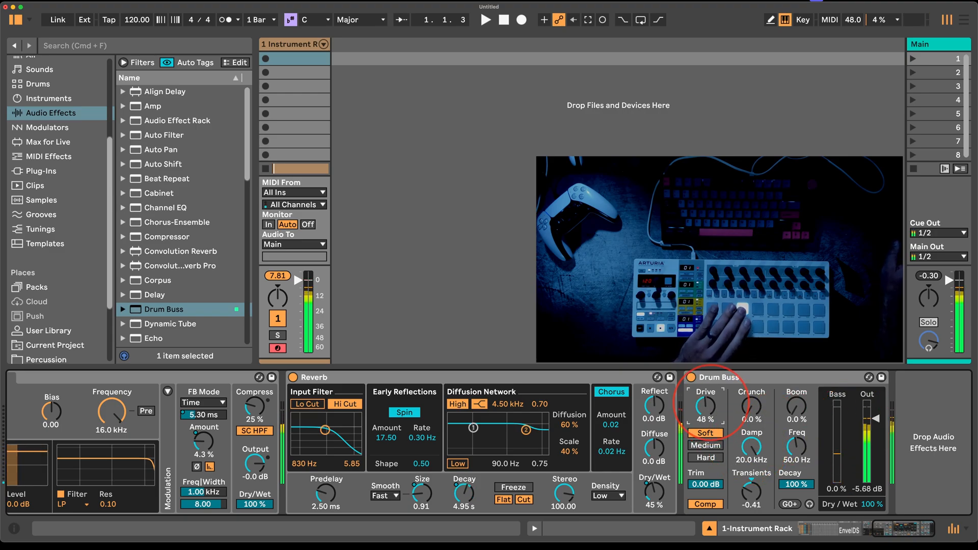
{"action": "left_click_drag", "start_coordinate": [706, 406], "coordinate": [706, 397]}
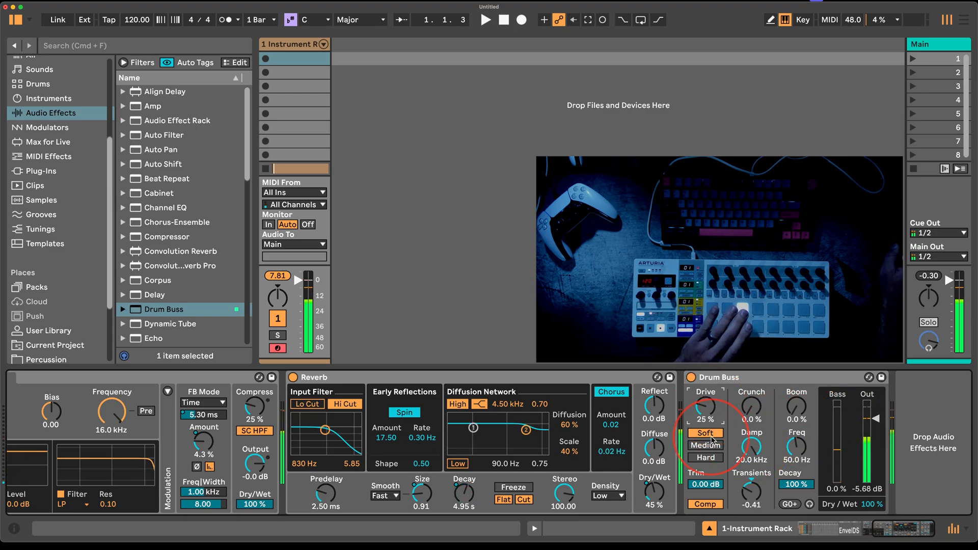
Open the rack's DS Kick chain and set the kick's Decay to 30.7%.
{"action": "scroll", "coordinate": [533, 473], "scroll_direction": "left", "scroll_amount": 3}
{"action": "scroll", "coordinate": [534, 472], "scroll_direction": "left", "scroll_amount": 3}
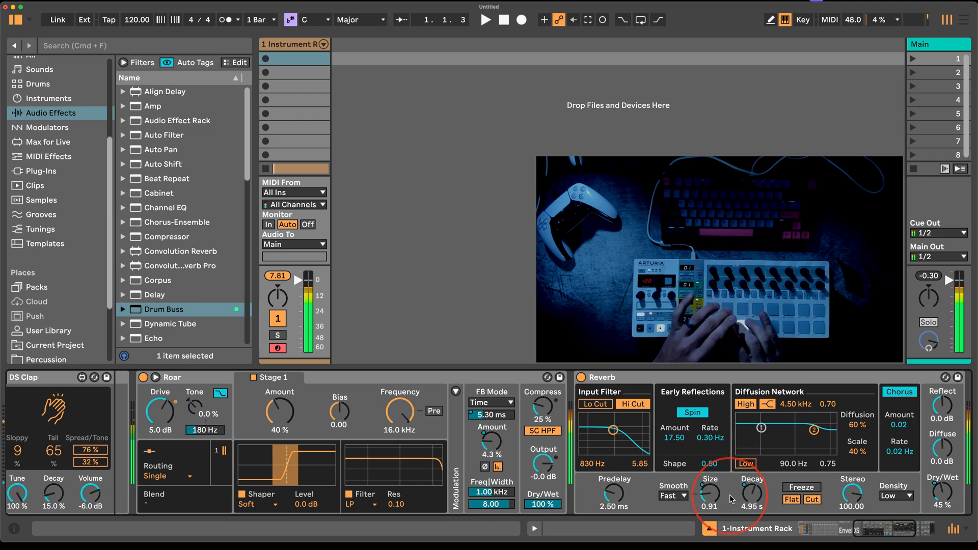
{"action": "scroll", "coordinate": [338, 469], "scroll_direction": "left", "scroll_amount": 10}
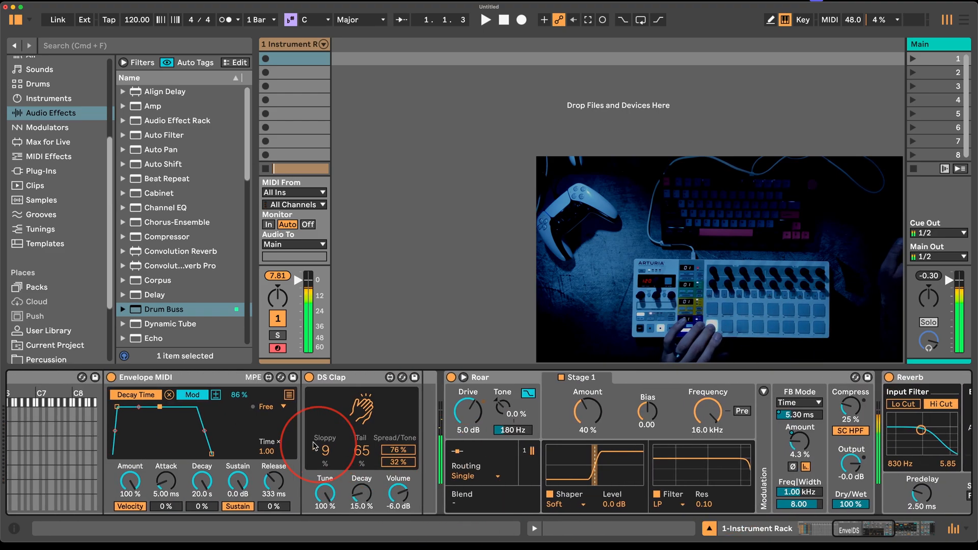
{"action": "scroll", "coordinate": [308, 446], "scroll_direction": "left", "scroll_amount": 5}
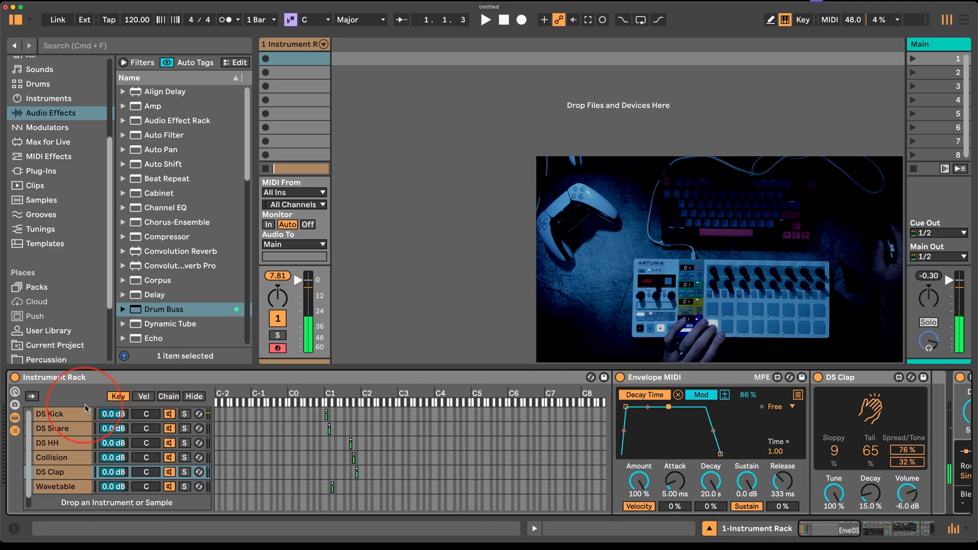
{"action": "left_click", "coordinate": [75, 417]}
{"action": "scroll", "coordinate": [622, 428], "scroll_direction": "right", "scroll_amount": 10}
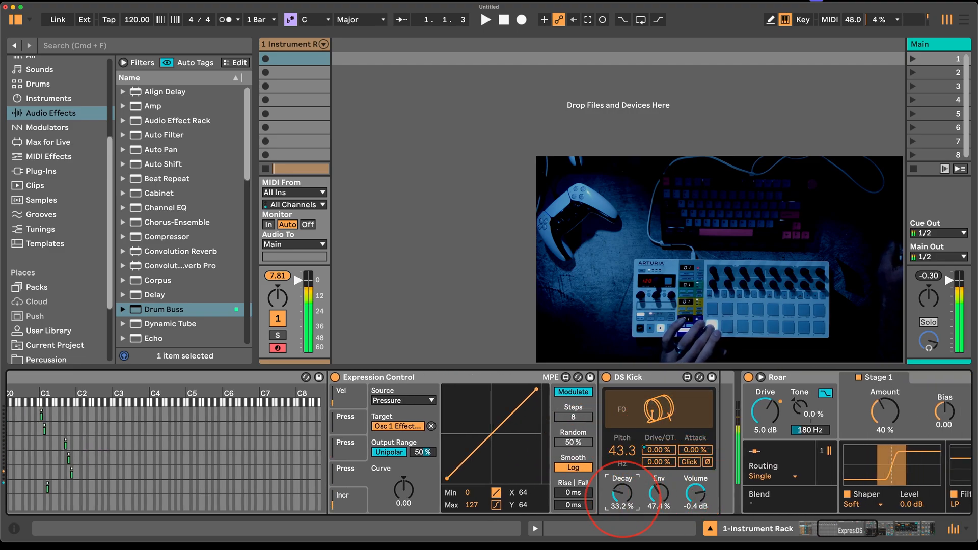
{"action": "mouse_move", "coordinate": [624, 492]}
{"action": "left_mouse_down"}
{"action": "mouse_move", "coordinate": [627, 510]}
{"action": "mouse_move", "coordinate": [627, 478]}
{"action": "left_mouse_up"}
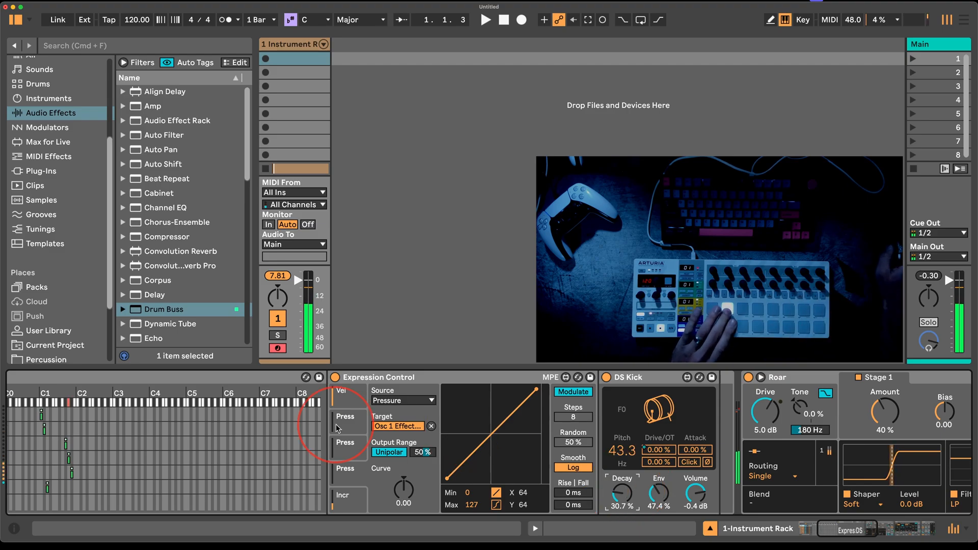
Open the rack's Collision chain and add a Drum Buss after its Shifter.
{"action": "scroll", "coordinate": [87, 457], "scroll_direction": "left", "scroll_amount": 5}
{"action": "scroll", "coordinate": [59, 448], "scroll_direction": "left", "scroll_amount": 2}
{"action": "left_click", "coordinate": [58, 458]}
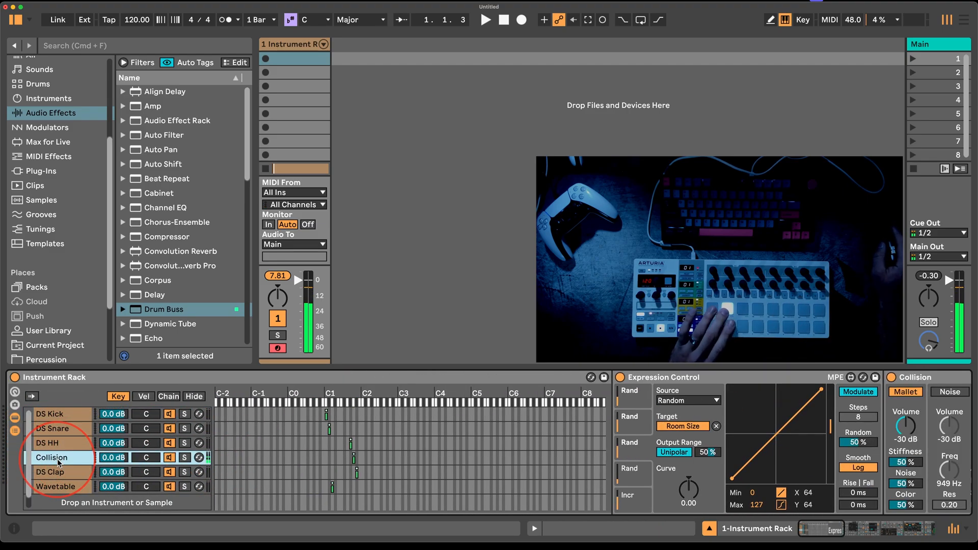
{"action": "scroll", "coordinate": [650, 441], "scroll_direction": "right", "scroll_amount": 8}
{"action": "scroll", "coordinate": [645, 441], "scroll_direction": "right", "scroll_amount": 10}
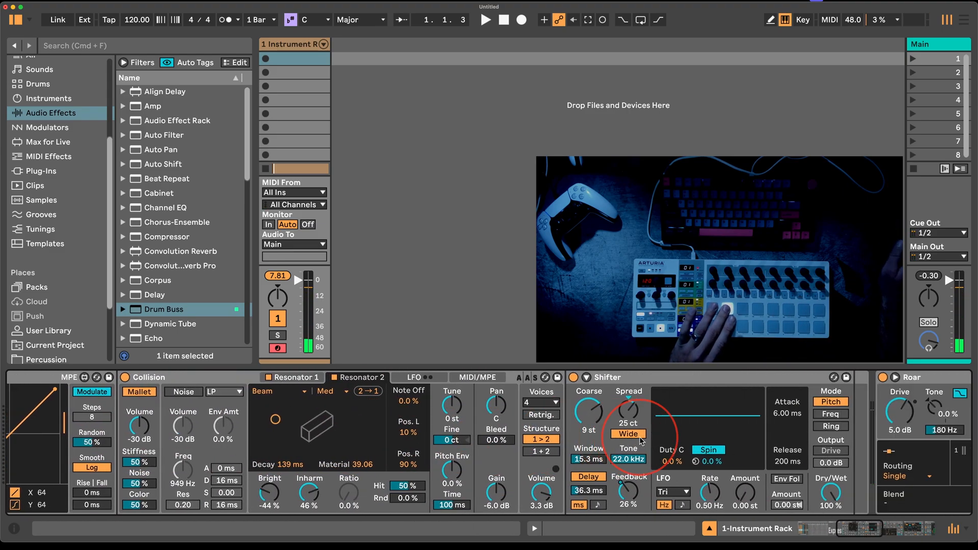
{"action": "left_click", "coordinate": [155, 298]}
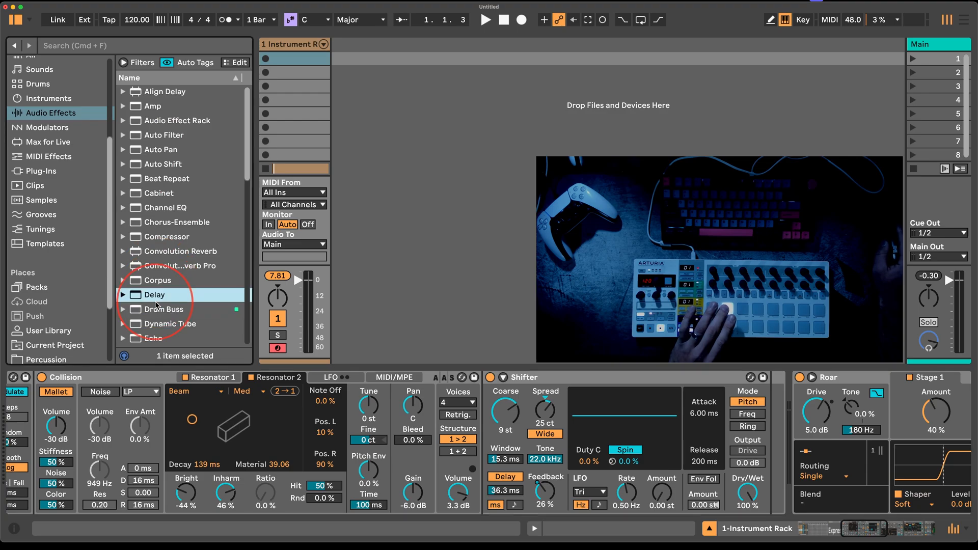
{"action": "left_click_drag", "start_coordinate": [155, 312], "coordinate": [790, 441]}
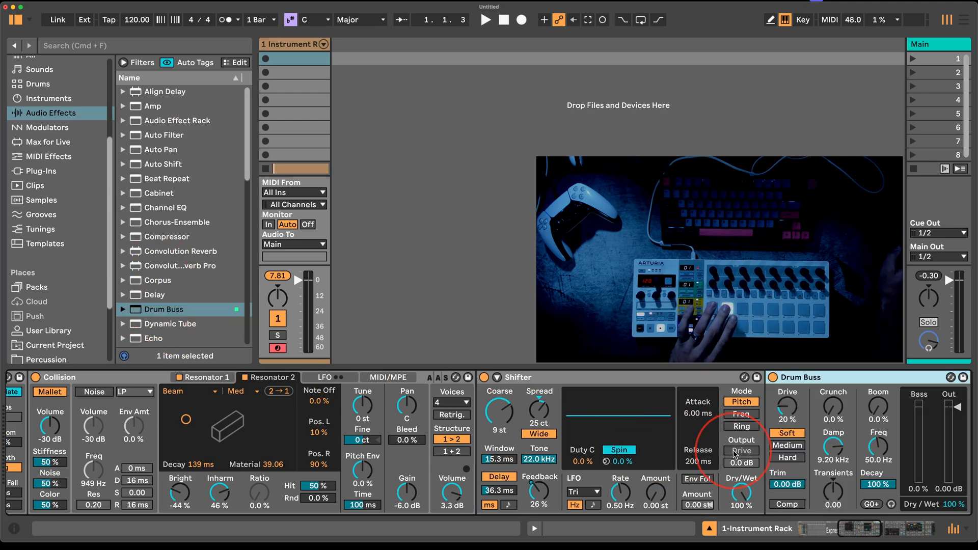
On the Collision chain's Drum Buss, enable Comp and set Transients to -0.67, Damp to 20.0 kHz, Drive to 38% and Boom to 52%.
{"action": "left_click", "coordinate": [787, 505]}
{"action": "left_click_drag", "start_coordinate": [833, 493], "coordinate": [833, 505]}
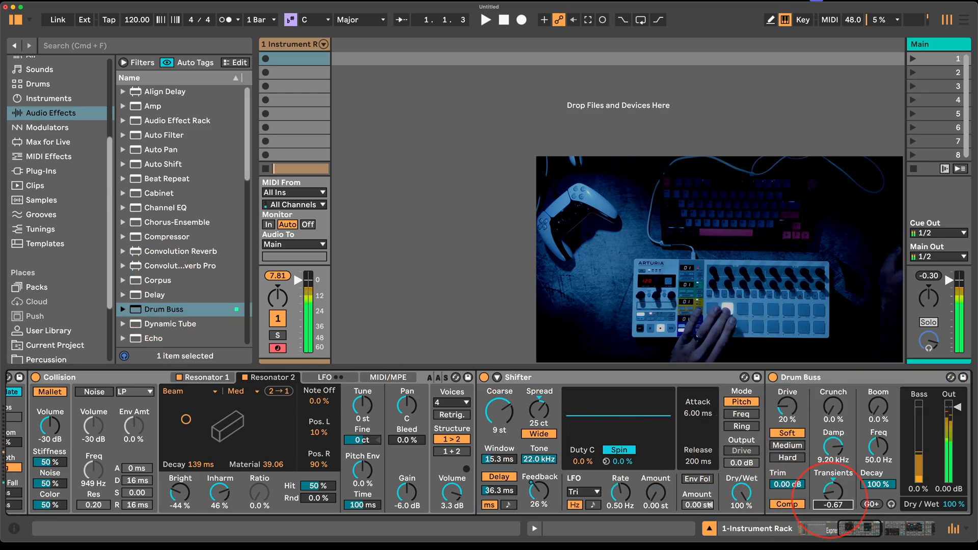
{"action": "left_click_drag", "start_coordinate": [836, 453], "coordinate": [789, 403]}
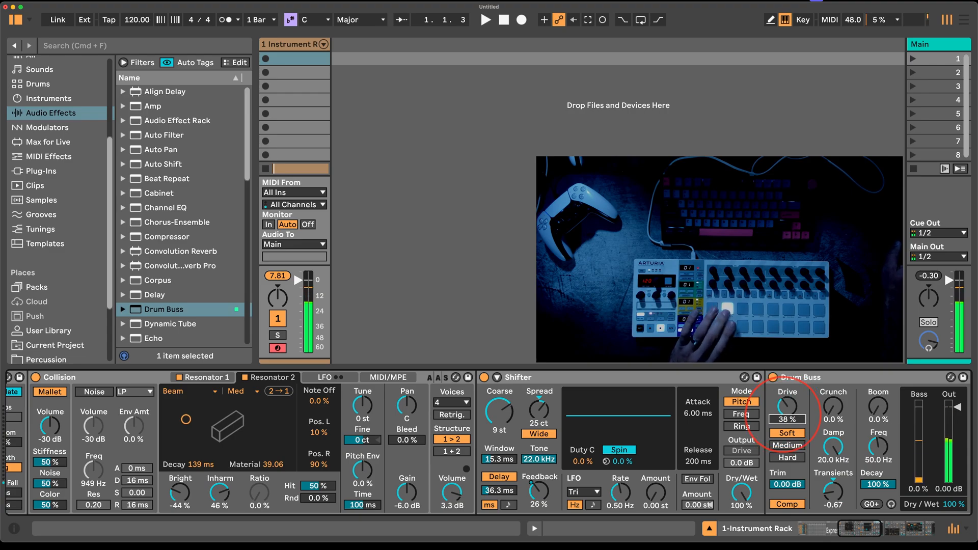
{"action": "left_click_drag", "start_coordinate": [874, 419], "coordinate": [874, 403]}
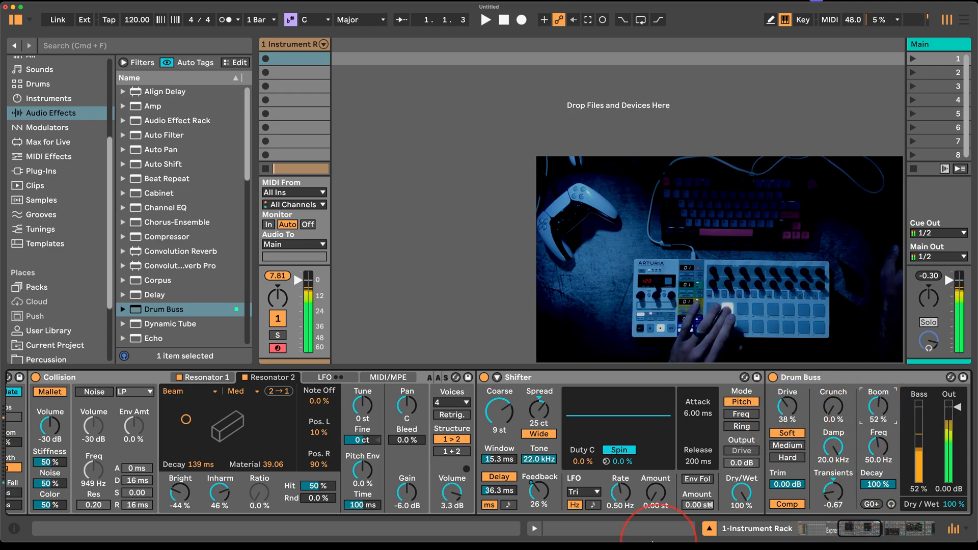
{"action": "mouse_move", "coordinate": [640, 541]}
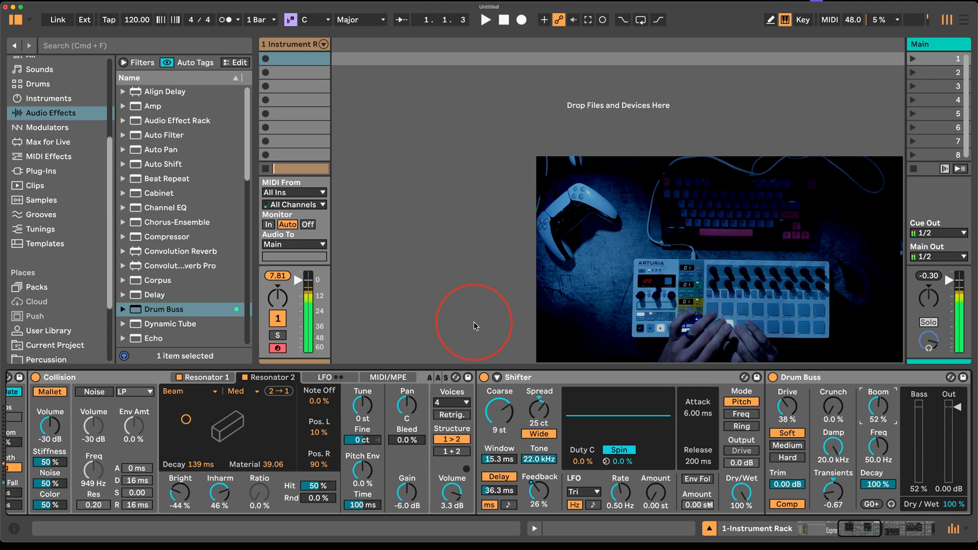
On Roar, set the feedback Amount to 21%, the Stage 1 Amount to 42% and the Routing to Multi Band.
{"action": "scroll", "coordinate": [291, 419], "scroll_direction": "left", "scroll_amount": 5}
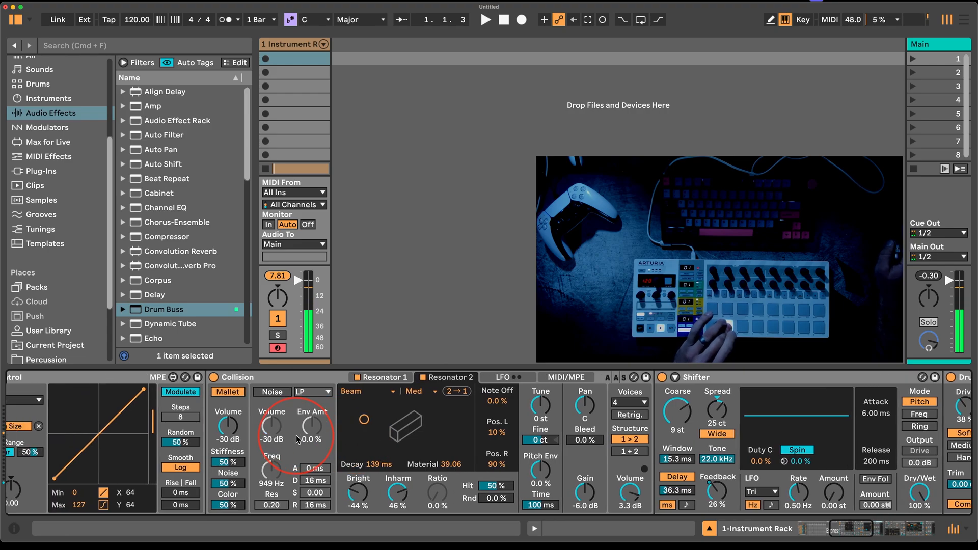
{"action": "scroll", "coordinate": [298, 439], "scroll_direction": "left", "scroll_amount": 8}
{"action": "scroll", "coordinate": [573, 439], "scroll_direction": "right", "scroll_amount": 15}
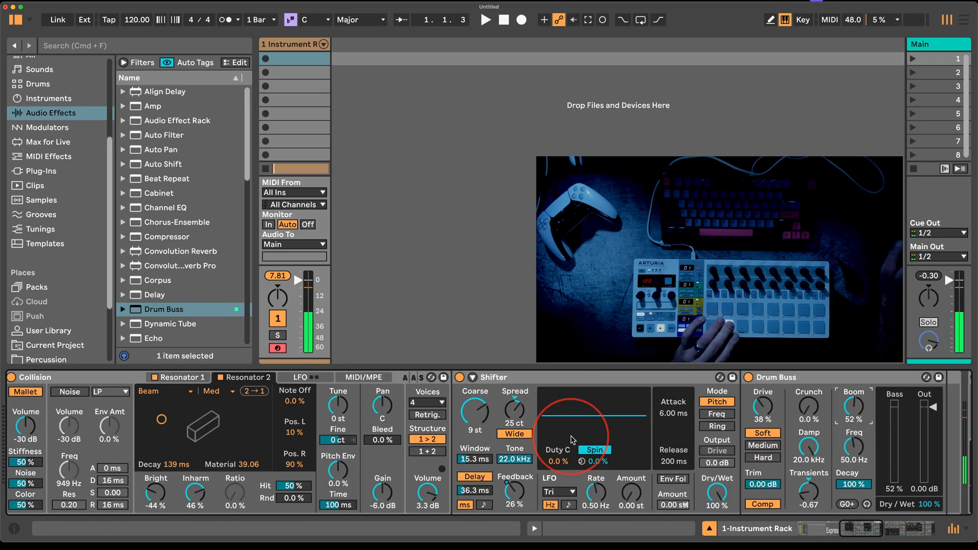
{"action": "scroll", "coordinate": [573, 440], "scroll_direction": "right", "scroll_amount": 15}
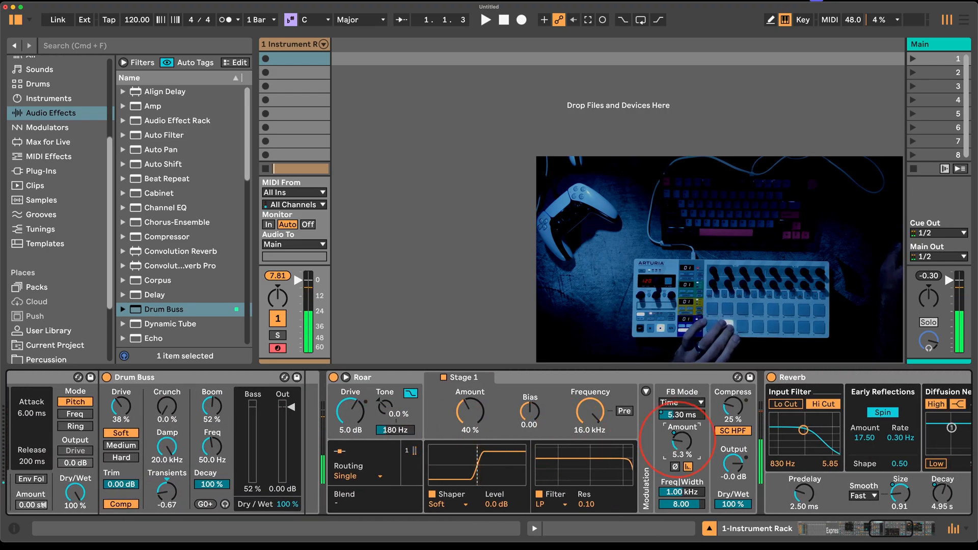
{"action": "left_click_drag", "start_coordinate": [679, 439], "coordinate": [682, 445]}
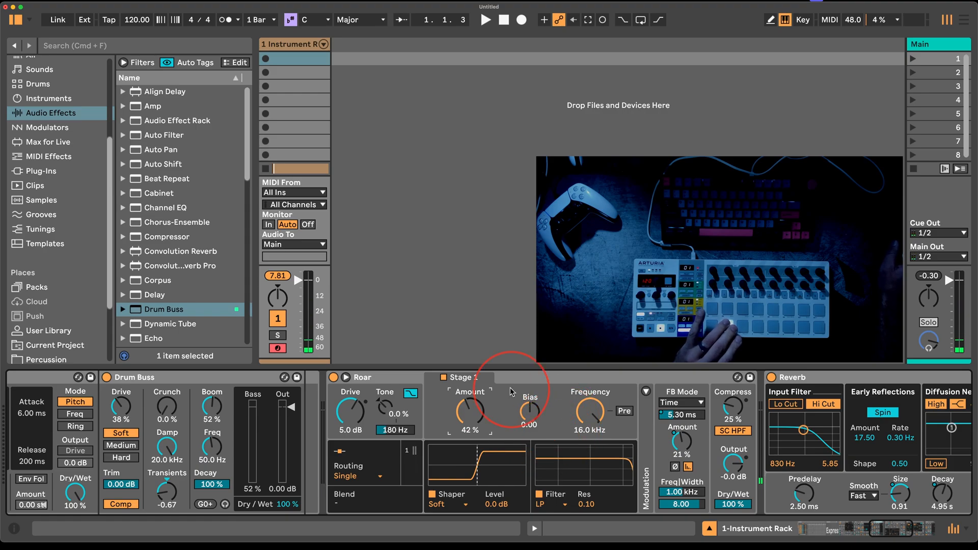
{"action": "left_click", "coordinate": [347, 476]}
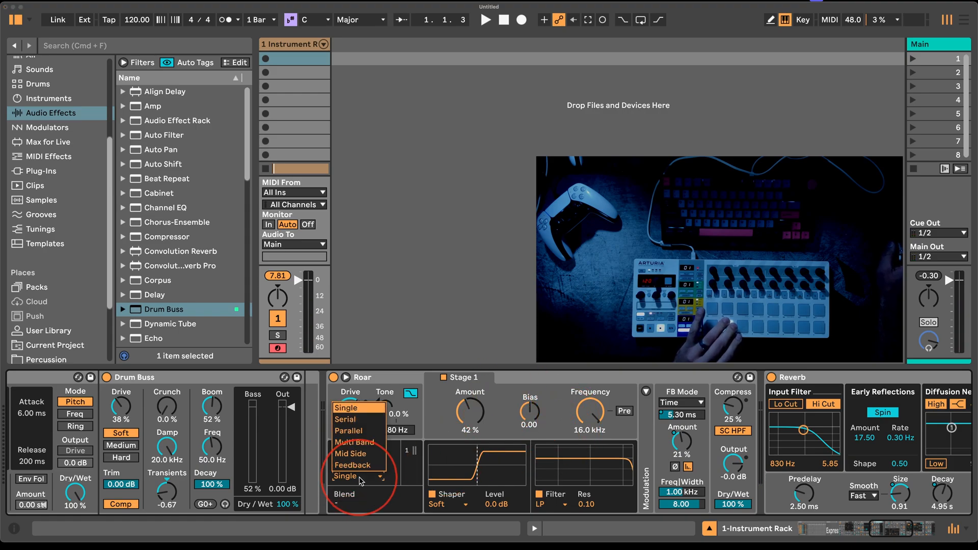
{"action": "left_click", "coordinate": [364, 442]}
On Roar's Mid band, set the filter type to BP and Amount to 33%, and lower the filter frequency.
{"action": "left_click", "coordinate": [542, 380]}
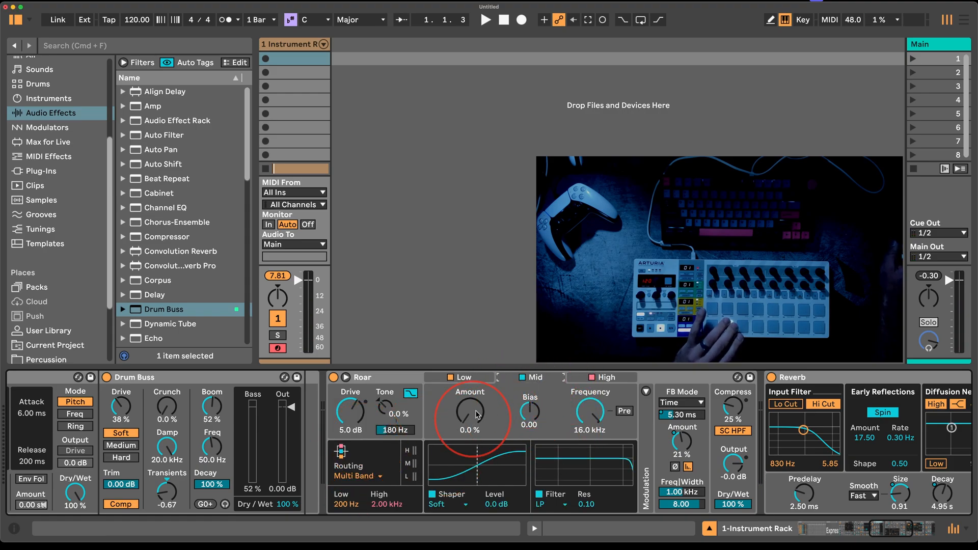
{"action": "left_click", "coordinate": [551, 504]}
{"action": "left_click", "coordinate": [544, 424]}
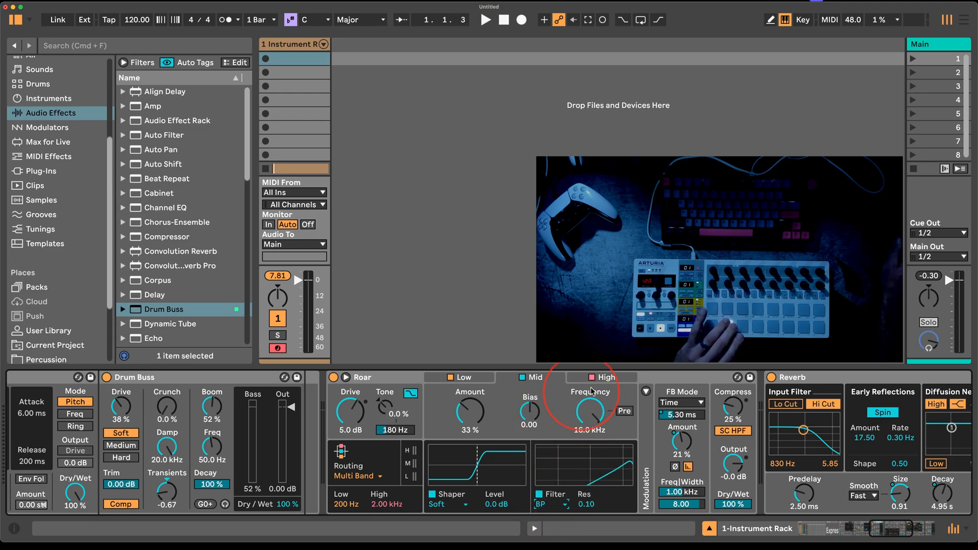
{"action": "left_click_drag", "start_coordinate": [587, 415], "coordinate": [588, 449]}
On Roar's High band, set the filter type to Comb, Amount to 37% and Res to 0.70.
{"action": "left_click", "coordinate": [613, 381]}
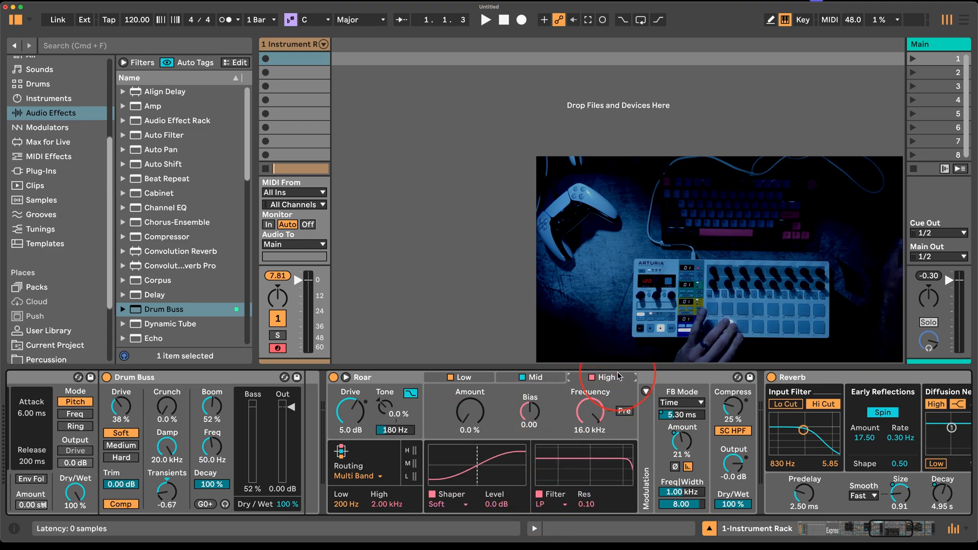
{"action": "left_click", "coordinate": [549, 502]}
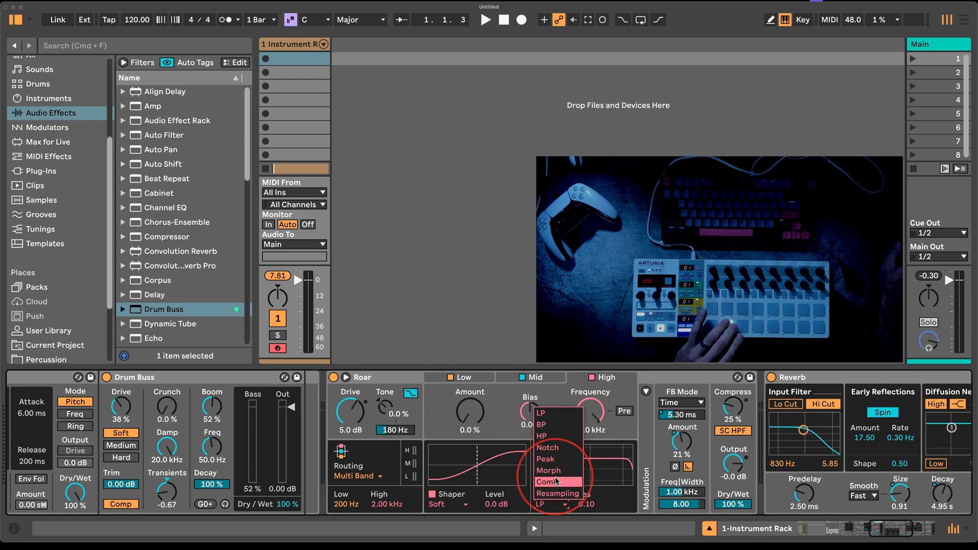
{"action": "left_click", "coordinate": [547, 488]}
{"action": "left_click_drag", "start_coordinate": [483, 406], "coordinate": [483, 400]}
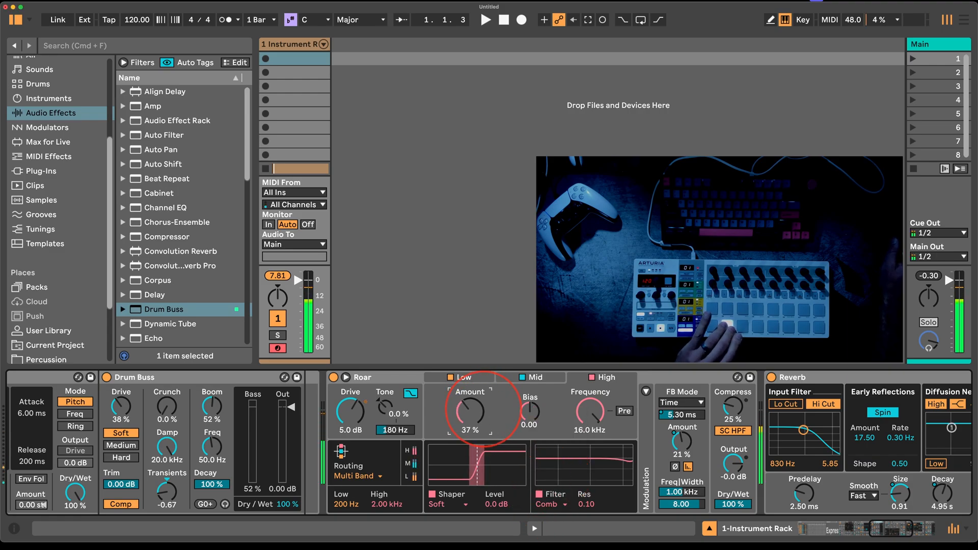
{"action": "left_click_drag", "start_coordinate": [590, 501], "coordinate": [588, 498]}
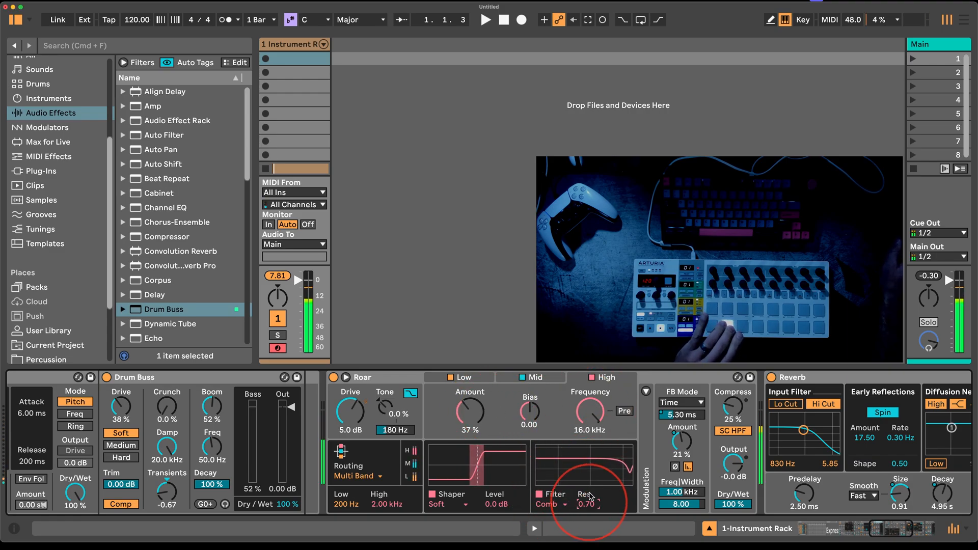
Set Roar's High band filter frequency to 179 Hz and its feedback frequency to 434 Hz.
{"action": "left_click_drag", "start_coordinate": [589, 402], "coordinate": [585, 402]}
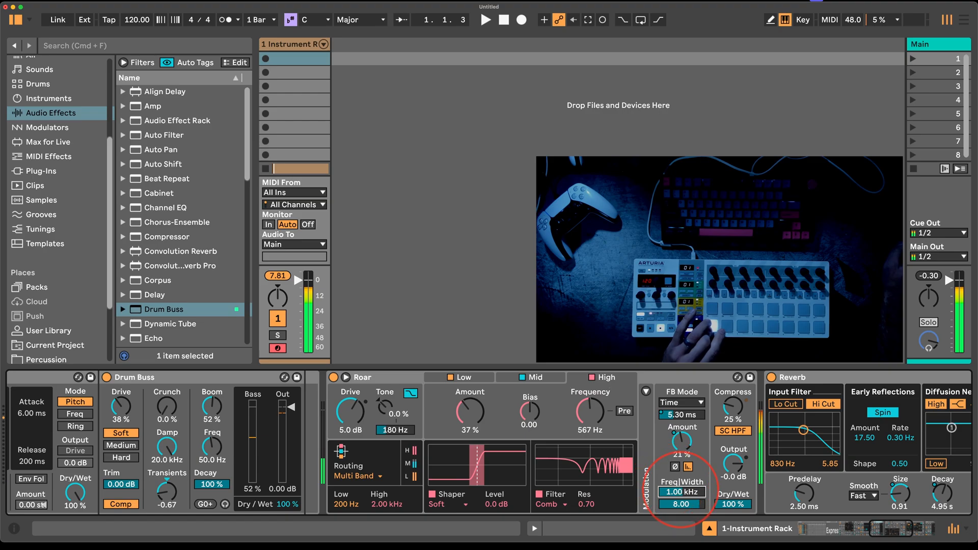
{"action": "left_click_drag", "start_coordinate": [681, 489], "coordinate": [682, 484]}
{"action": "left_click_drag", "start_coordinate": [600, 415], "coordinate": [600, 433]}
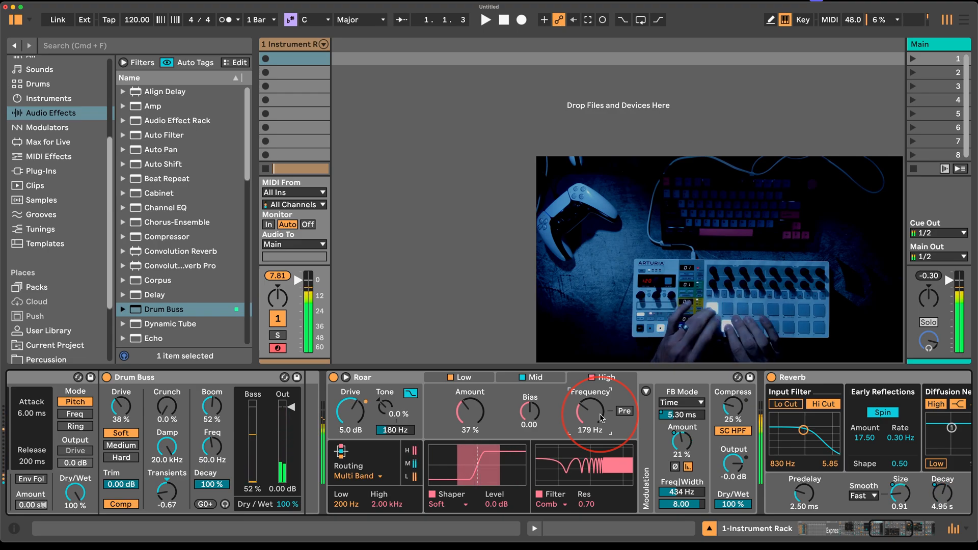
Move Roar behind the Reverb, directly before the final Drum Buss.
{"action": "scroll", "coordinate": [651, 412], "scroll_direction": "right", "scroll_amount": 5}
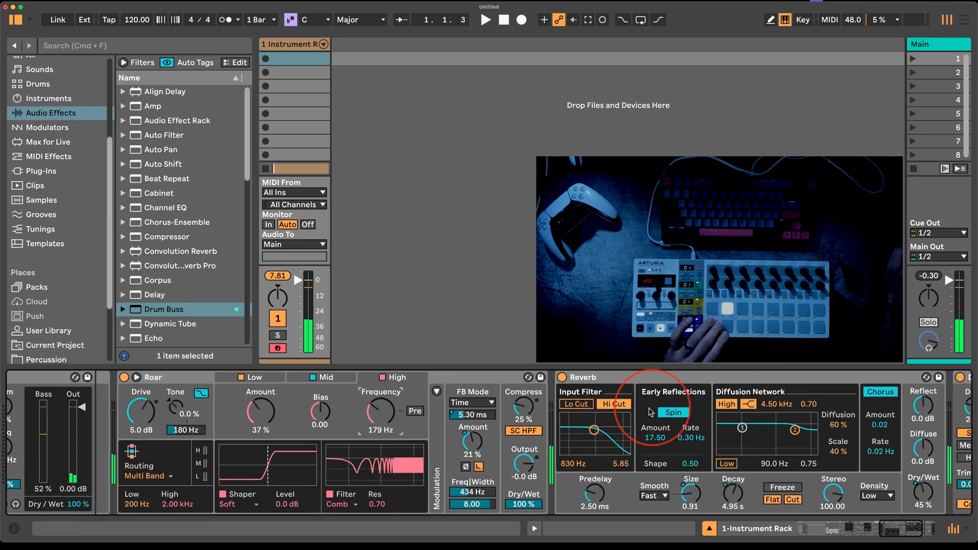
{"action": "scroll", "coordinate": [651, 411], "scroll_direction": "right", "scroll_amount": 2}
{"action": "left_click", "coordinate": [404, 390]}
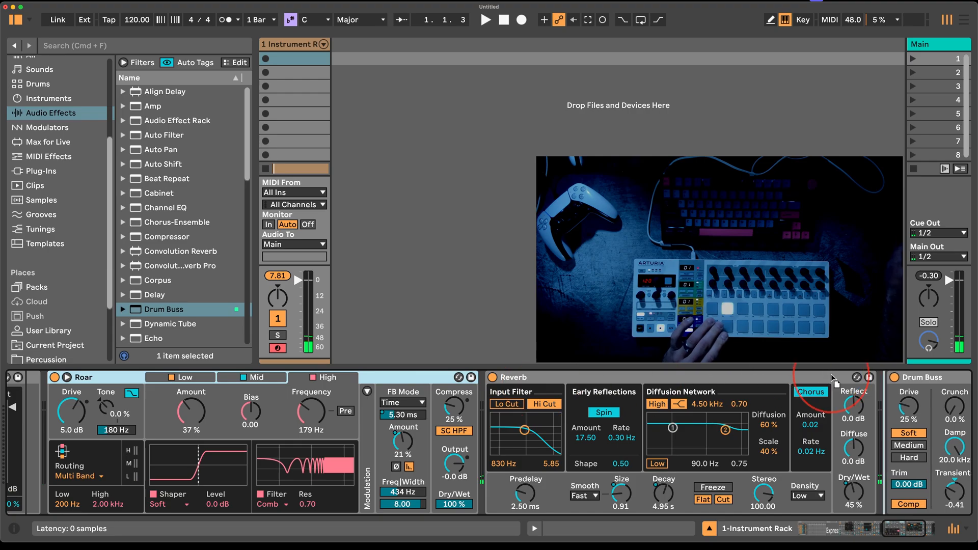
{"action": "left_click_drag", "start_coordinate": [833, 378], "coordinate": [835, 380]}
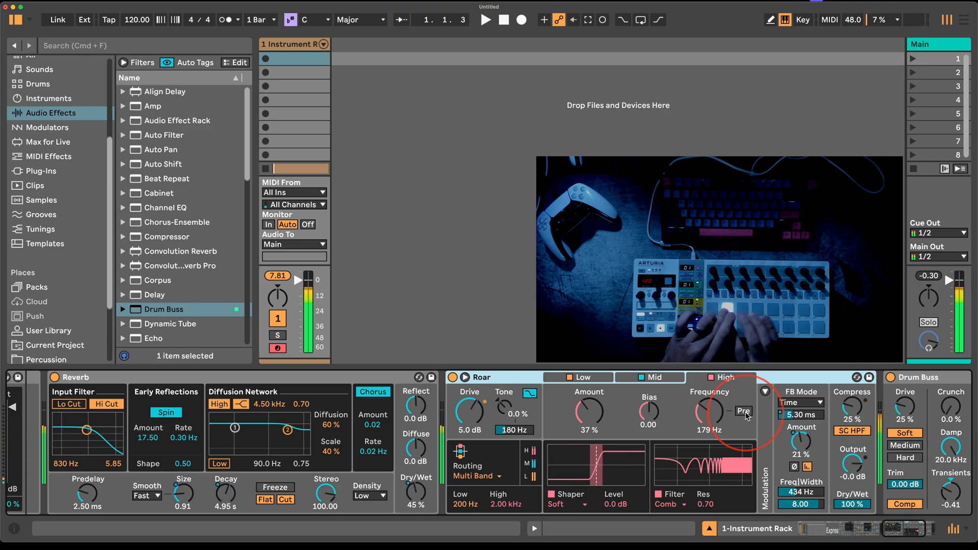
Open the rack's DS Kick chain and bring its Expression Control and DS Kick devices into view.
{"action": "scroll", "coordinate": [397, 423], "scroll_direction": "left", "scroll_amount": 5}
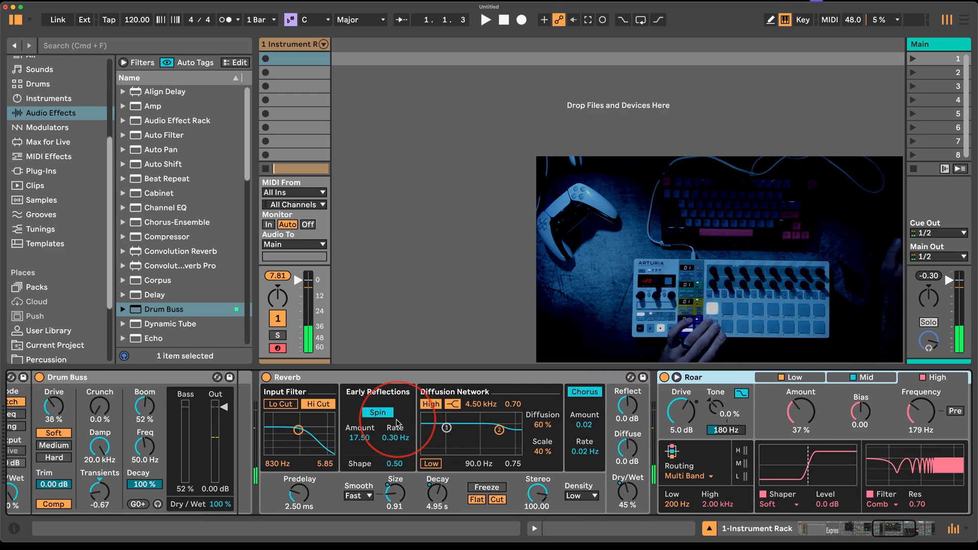
{"action": "scroll", "coordinate": [398, 423], "scroll_direction": "left", "scroll_amount": 15}
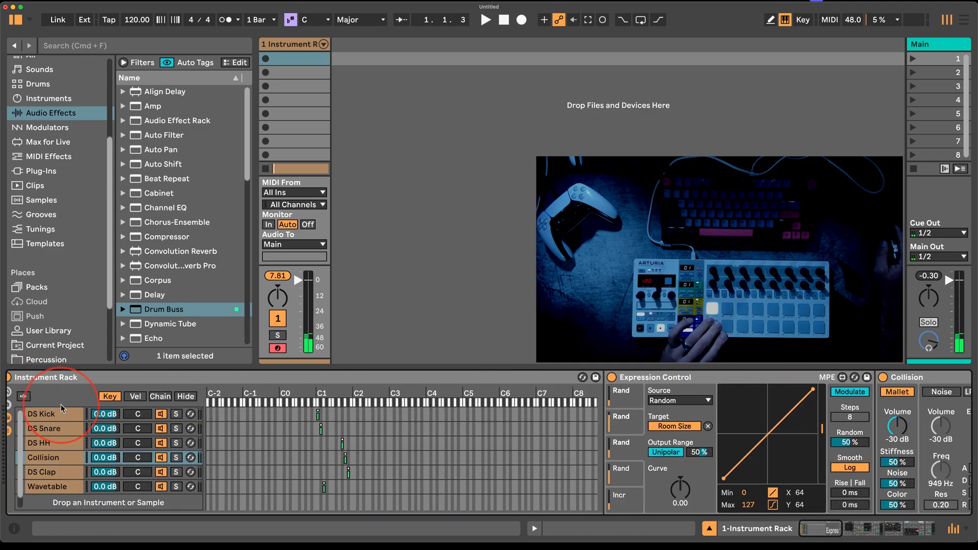
{"action": "left_click", "coordinate": [61, 408]}
{"action": "scroll", "coordinate": [612, 423], "scroll_direction": "right", "scroll_amount": 2}
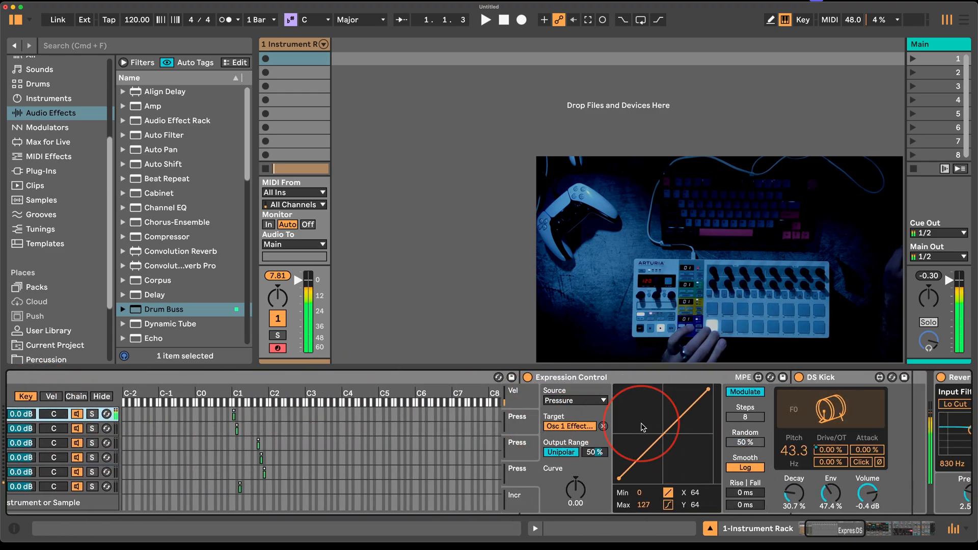
{"action": "scroll", "coordinate": [643, 427], "scroll_direction": "right", "scroll_amount": 6}
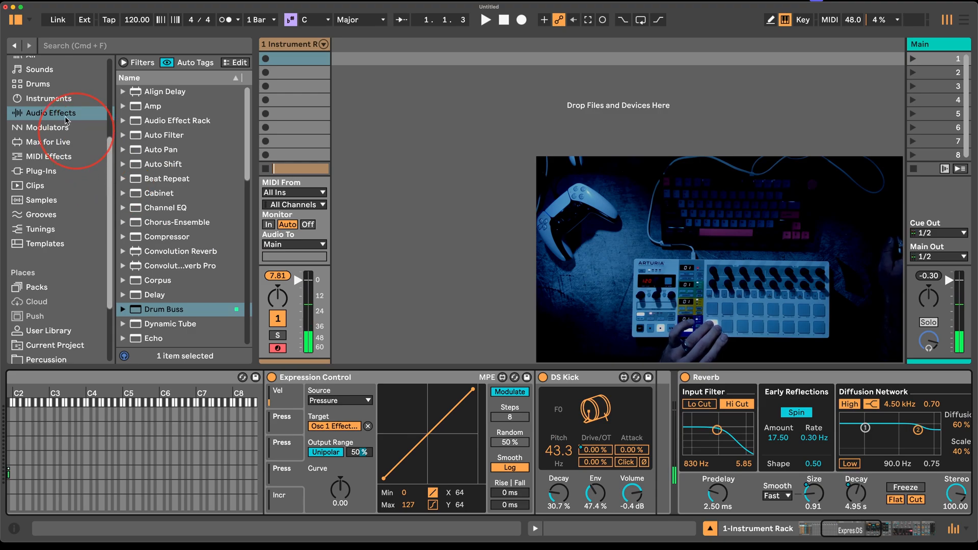
Add a Velocity MIDI effect between Expression Control and DS Kick in the kick chain.
{"action": "left_click", "coordinate": [50, 102]}
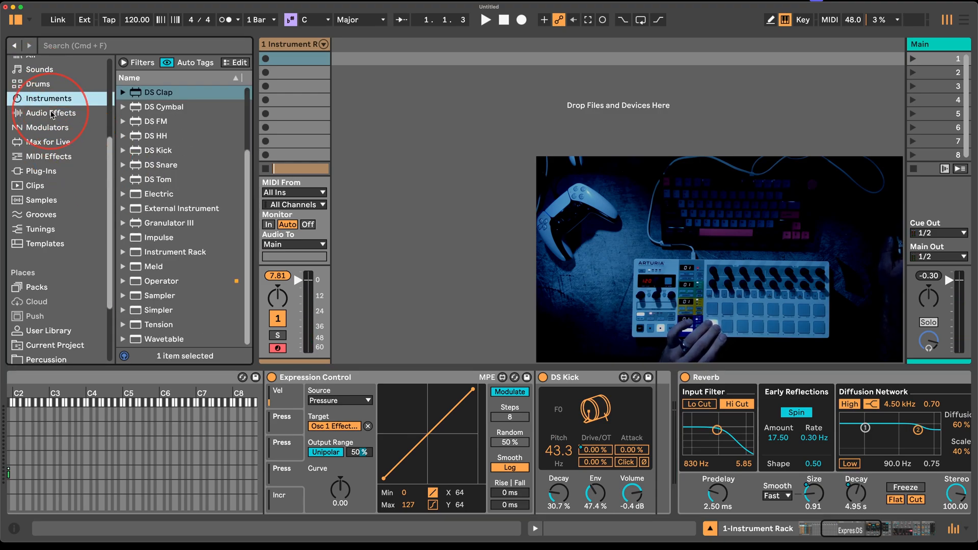
{"action": "left_click", "coordinate": [54, 114]}
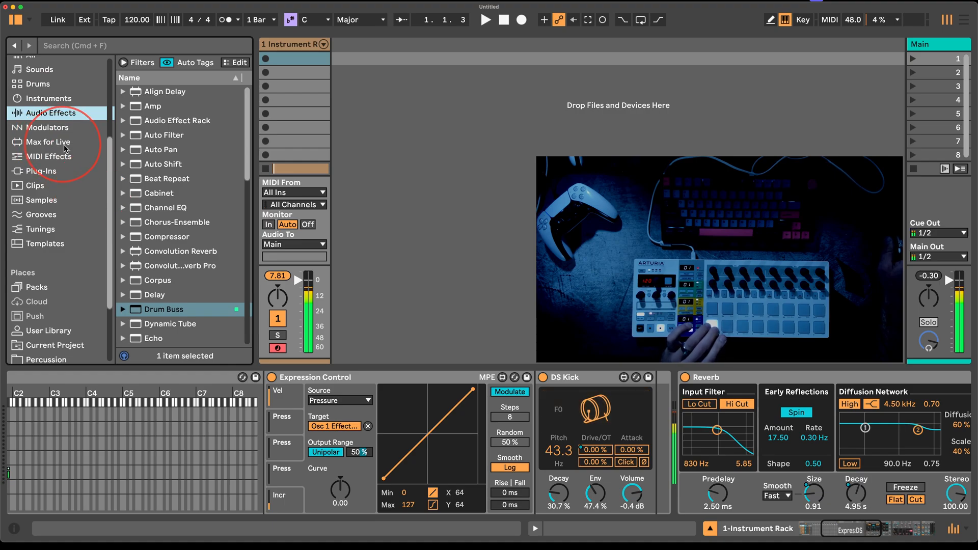
{"action": "scroll", "coordinate": [59, 136], "scroll_direction": "up", "scroll_amount": 3}
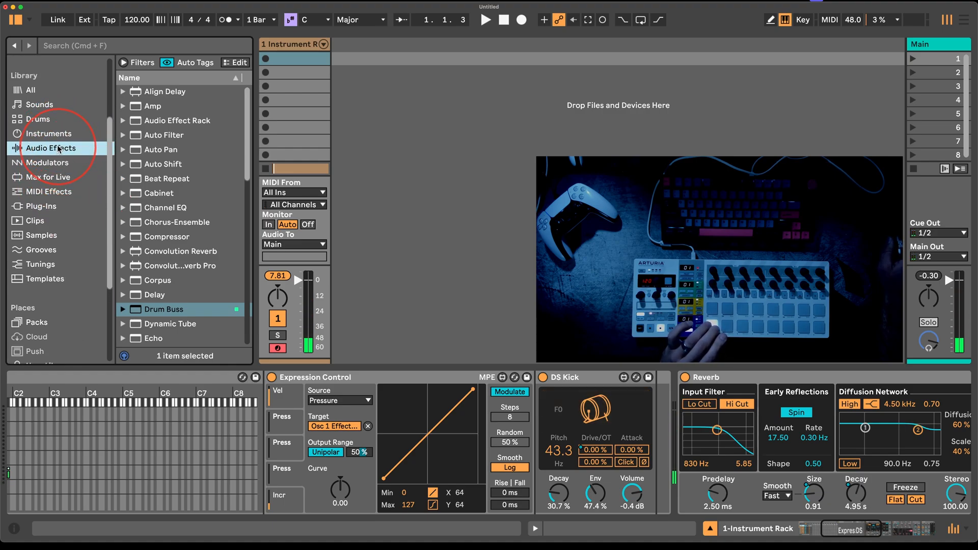
{"action": "left_click", "coordinate": [48, 192]}
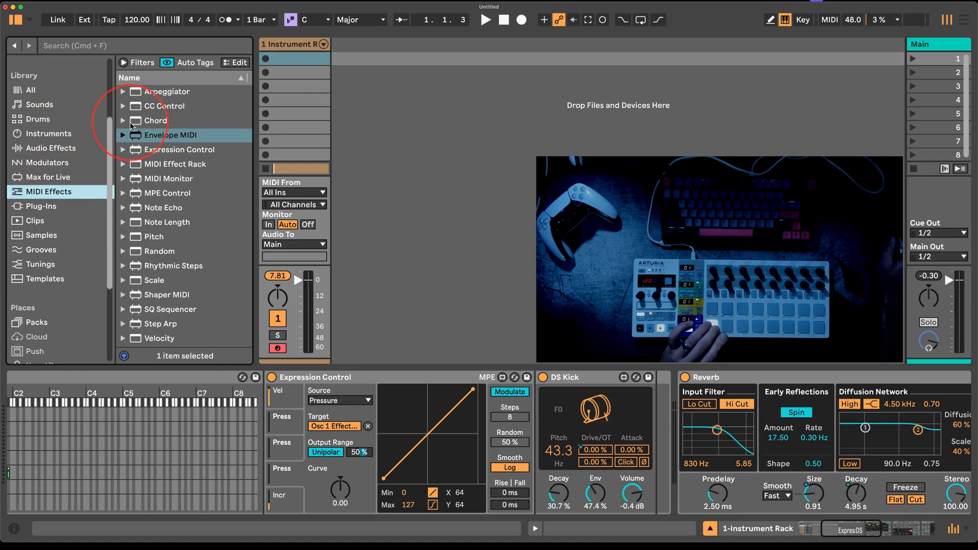
{"action": "left_click_drag", "start_coordinate": [168, 337], "coordinate": [520, 424]}
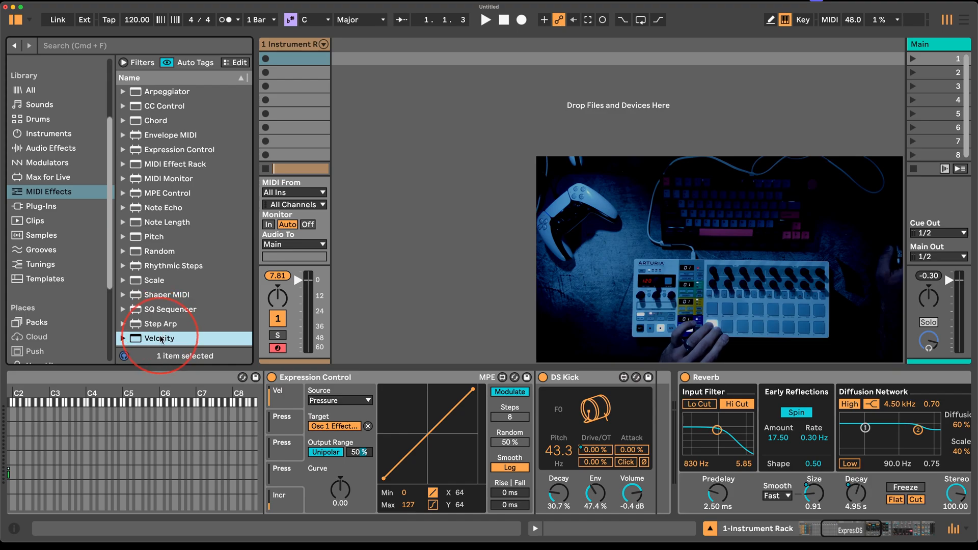
{"action": "left_click_drag", "start_coordinate": [160, 340], "coordinate": [536, 405]}
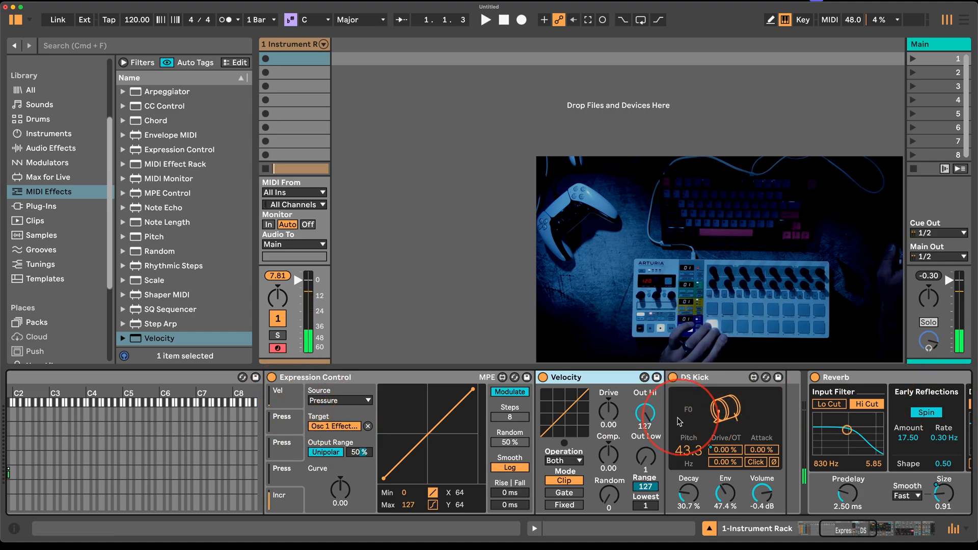
Set Out Low to 127 on the kick chain's Velocity effect and copy the device.
{"action": "left_click", "coordinate": [643, 454]}
{"action": "left_click_drag", "start_coordinate": [644, 454], "coordinate": [639, 408]}
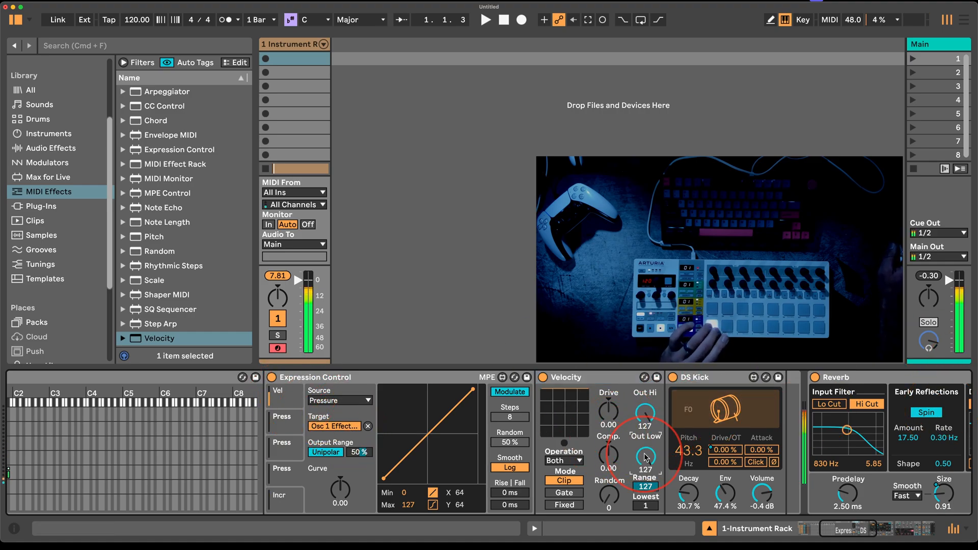
{"action": "left_click", "coordinate": [588, 381]}
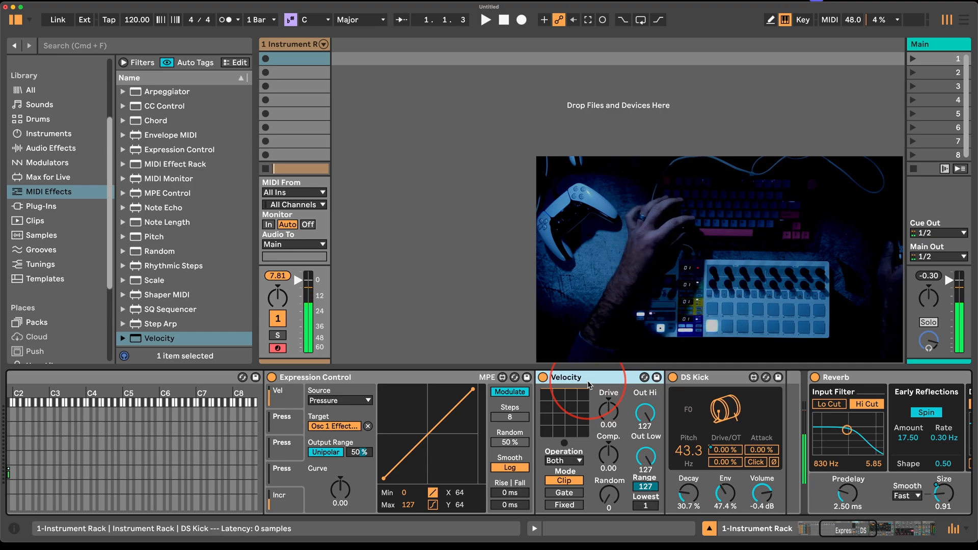
Paste the copied Velocity effect into the DS Snare chain, directly before the DS Snare device.
{"action": "scroll", "coordinate": [509, 423], "scroll_direction": "left", "scroll_amount": 6}
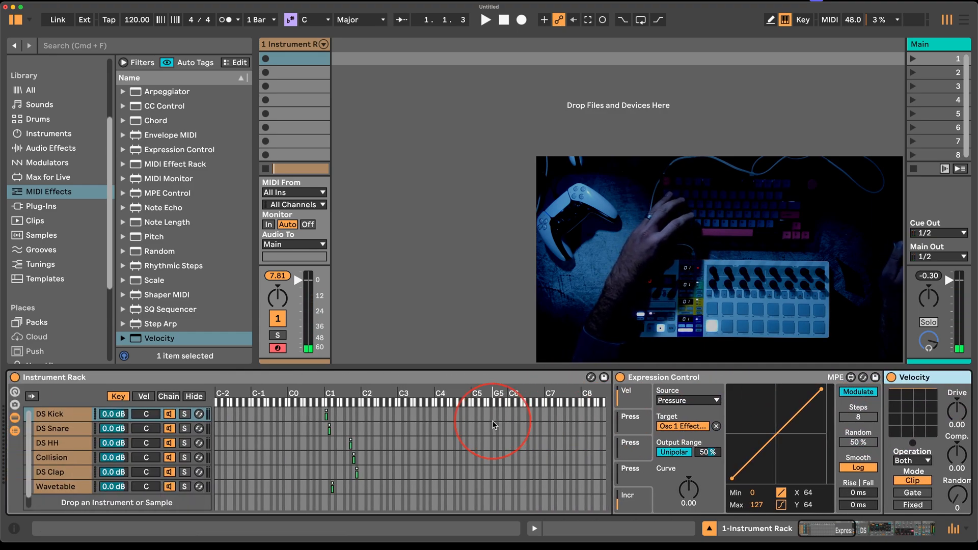
{"action": "left_click", "coordinate": [53, 430]}
{"action": "left_click", "coordinate": [912, 376]}
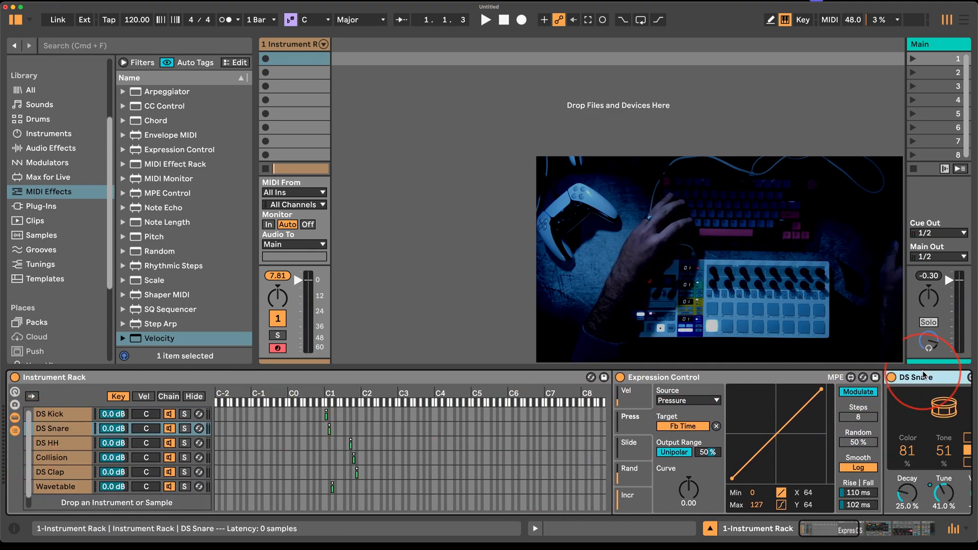
{"action": "key", "text": "super+v"}
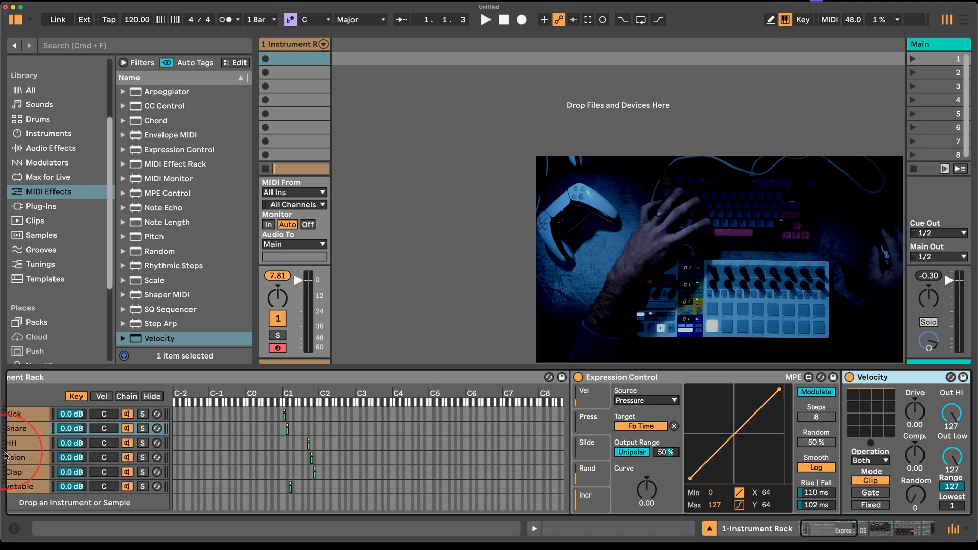
Paste the copied Velocity effect into the DS HH chain, between Envelope MIDI and DS HH.
{"action": "left_click", "coordinate": [54, 449]}
{"action": "left_click", "coordinate": [815, 377]}
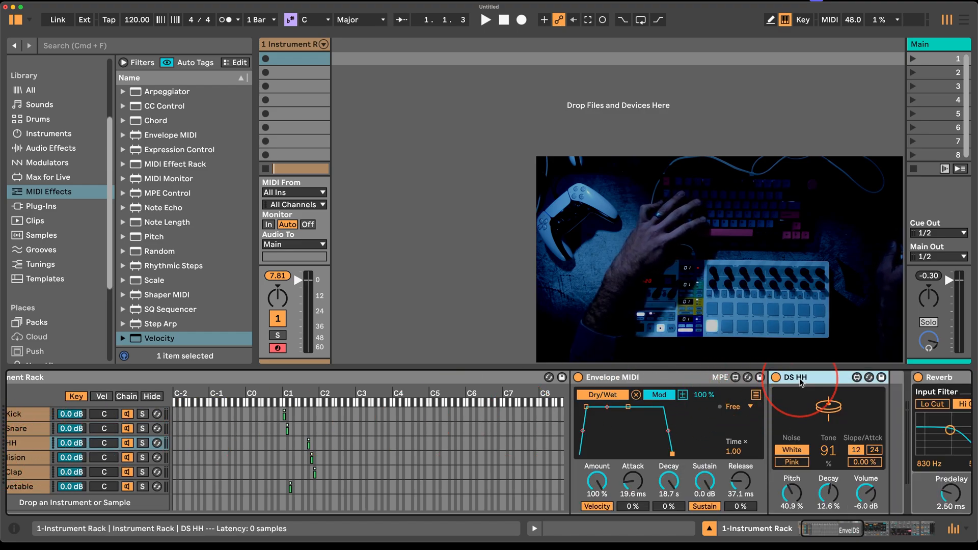
{"action": "key", "text": "super+v"}
{"action": "scroll", "coordinate": [512, 418], "scroll_direction": "left", "scroll_amount": 2}
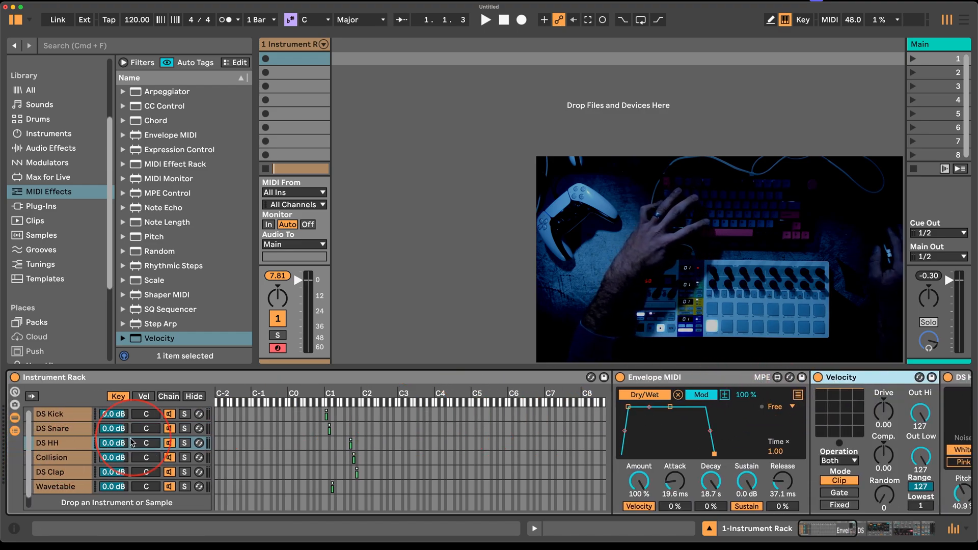
Paste the copied Velocity effect into the Collision chain, between Expression Control and Collision.
{"action": "left_click", "coordinate": [93, 455]}
{"action": "left_click", "coordinate": [929, 380]}
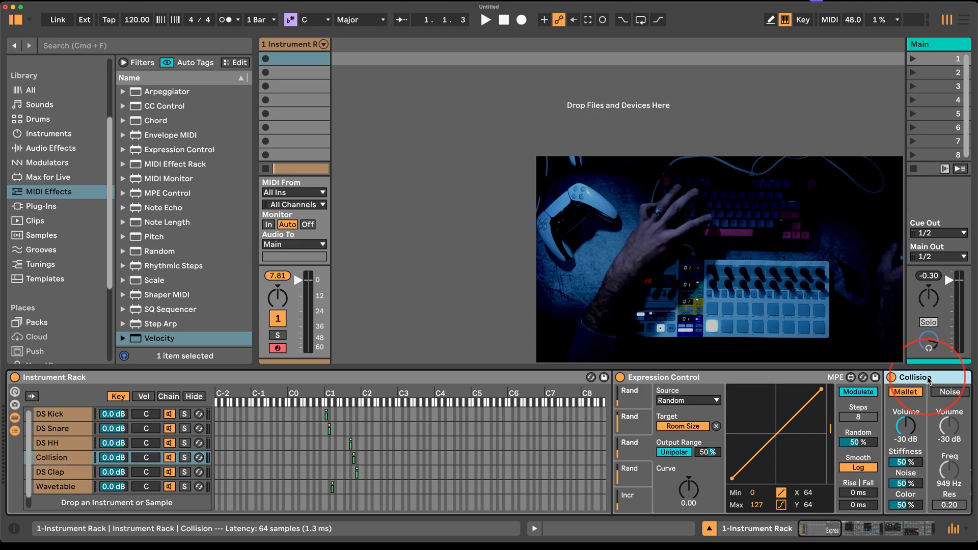
{"action": "key", "text": "super+v"}
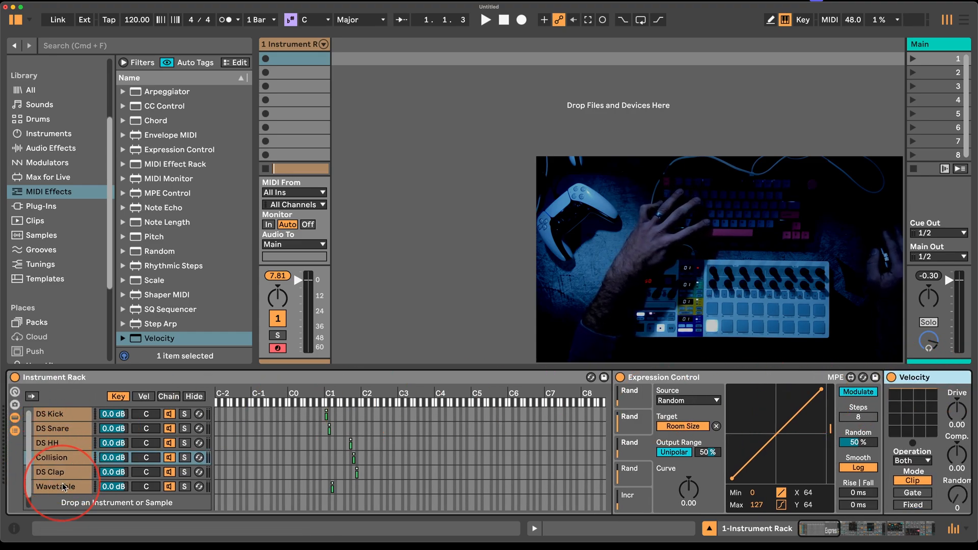
Paste the copied Velocity effect into the Wavetable chain, between Expression Control and Wavetable.
{"action": "left_click", "coordinate": [64, 488]}
{"action": "left_click", "coordinate": [931, 379]}
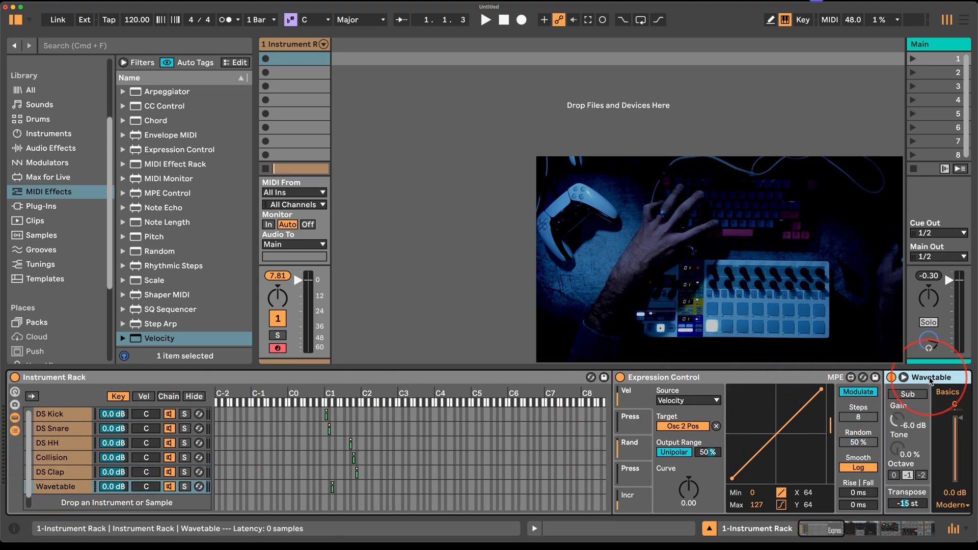
{"action": "key", "text": "super+v"}
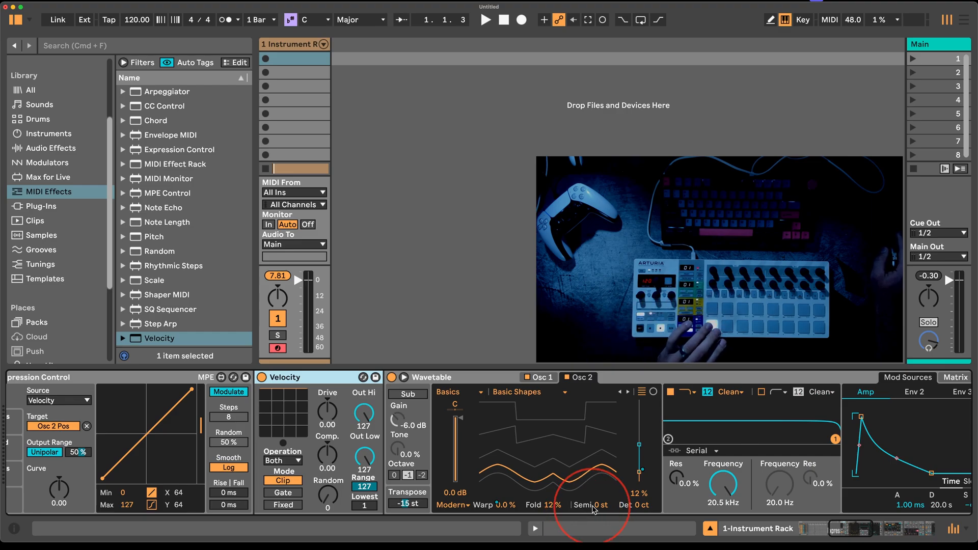
Set Wavetable's Osc 2 Fold to 35% and map Expression Control's Increment source to it with 10 steps.
{"action": "left_click_drag", "start_coordinate": [559, 505], "coordinate": [559, 495]}
{"action": "scroll", "coordinate": [305, 470], "scroll_direction": "left", "scroll_amount": 3}
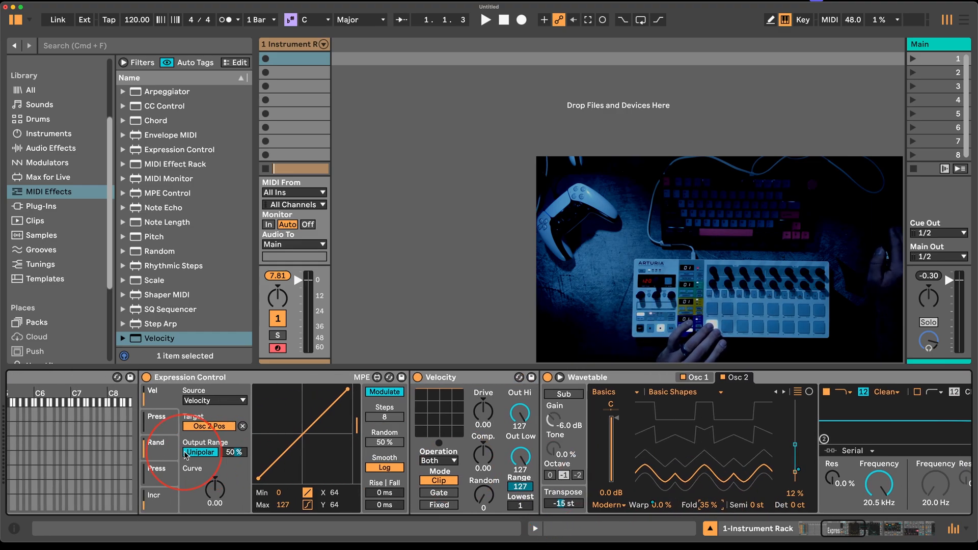
{"action": "left_click", "coordinate": [161, 497]}
{"action": "left_click", "coordinate": [219, 428]}
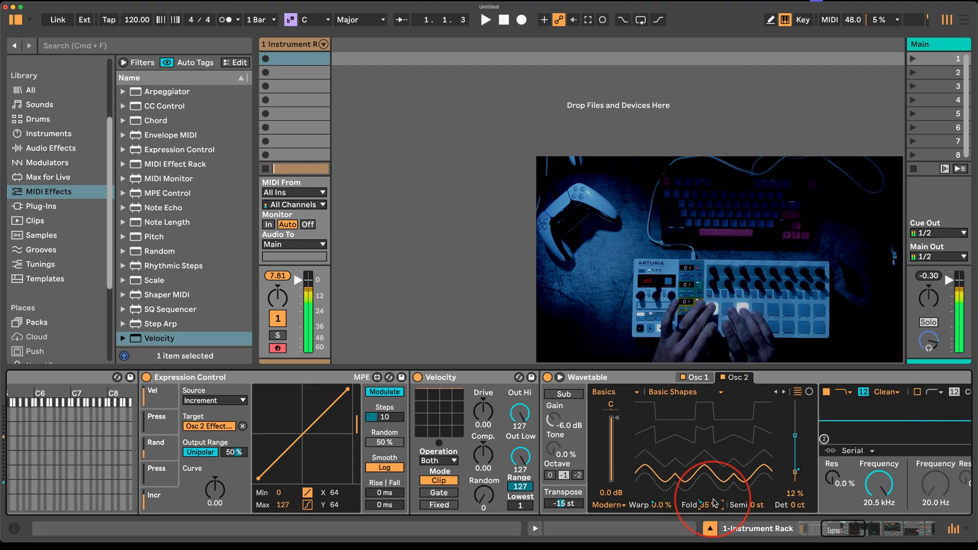
In the DS Kick chain, tune the DS Kick's pitch to 30.6 Hz and set its volume to 0.5 dB.
{"action": "scroll", "coordinate": [587, 479], "scroll_direction": "left", "scroll_amount": 5}
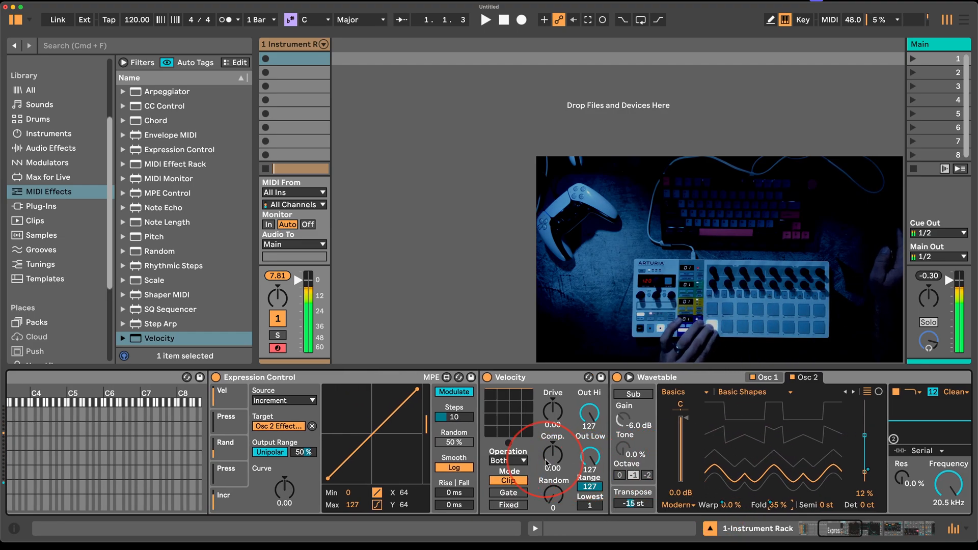
{"action": "scroll", "coordinate": [493, 472], "scroll_direction": "left", "scroll_amount": 4}
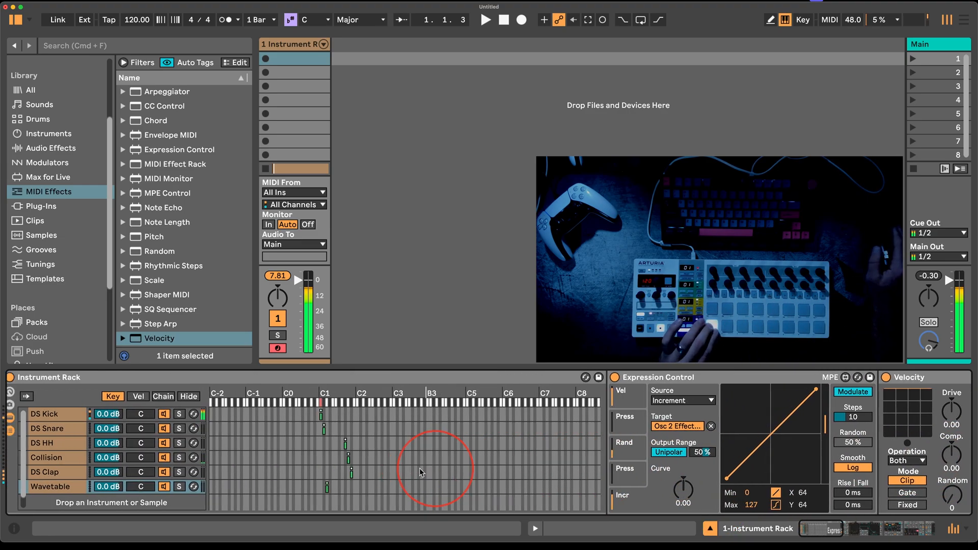
{"action": "left_click", "coordinate": [69, 415]}
{"action": "scroll", "coordinate": [863, 421], "scroll_direction": "right", "scroll_amount": 4}
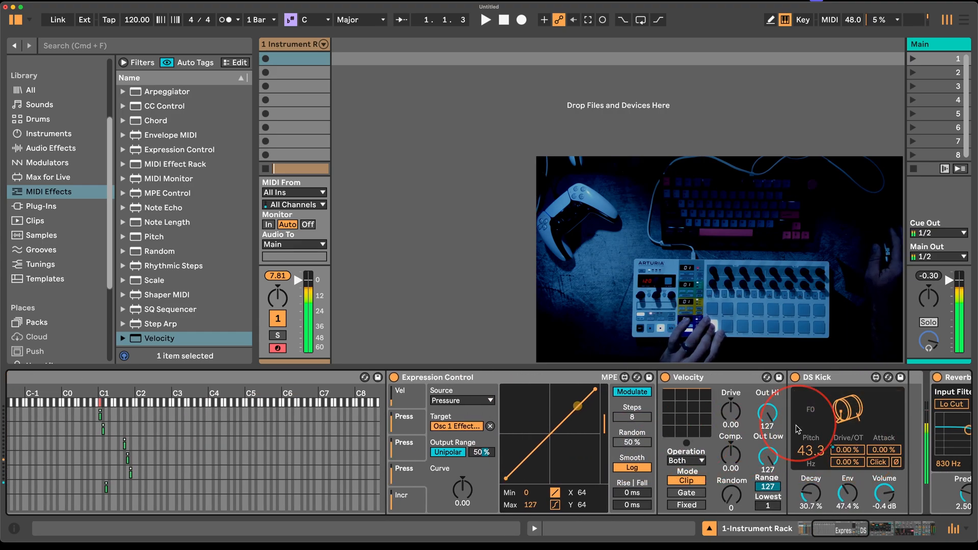
{"action": "left_click_drag", "start_coordinate": [811, 460], "coordinate": [811, 476]}
{"action": "left_click_drag", "start_coordinate": [871, 490], "coordinate": [871, 487]}
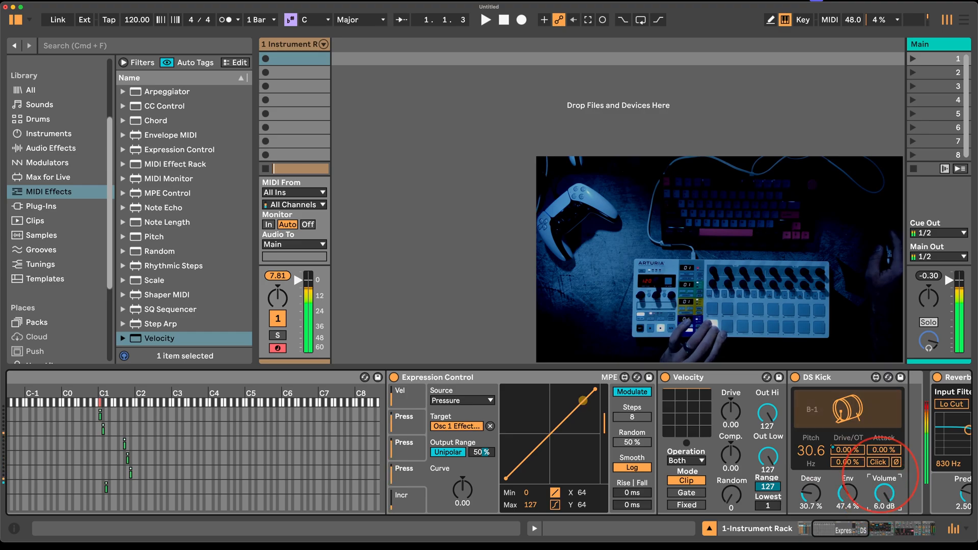
Set the output range of the kick chain's Pressure modulation of Fb Amt to 33% in Expression Control.
{"action": "scroll", "coordinate": [841, 489], "scroll_direction": "right", "scroll_amount": 10}
{"action": "scroll", "coordinate": [816, 485], "scroll_direction": "right", "scroll_amount": 5}
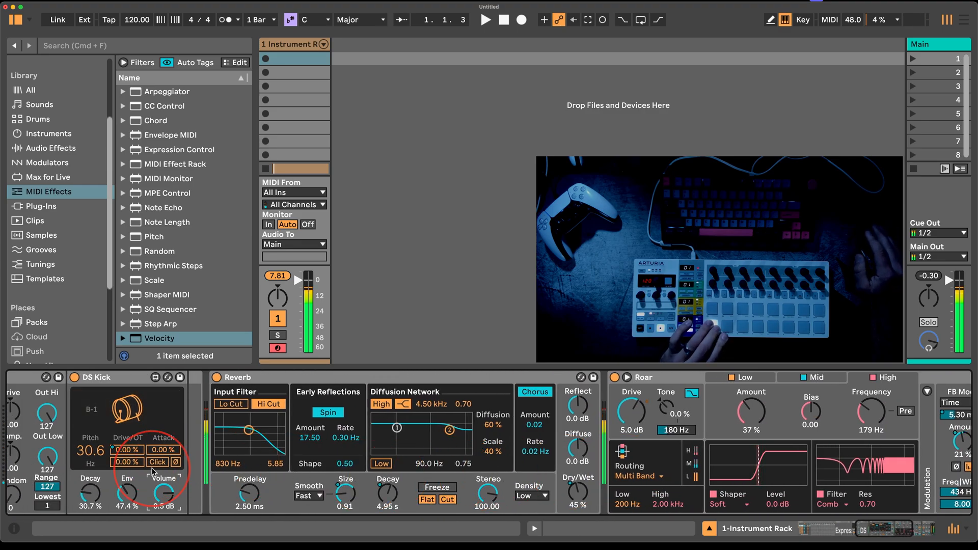
{"action": "scroll", "coordinate": [204, 464], "scroll_direction": "left", "scroll_amount": 15}
{"action": "scroll", "coordinate": [205, 464], "scroll_direction": "left", "scroll_amount": 2}
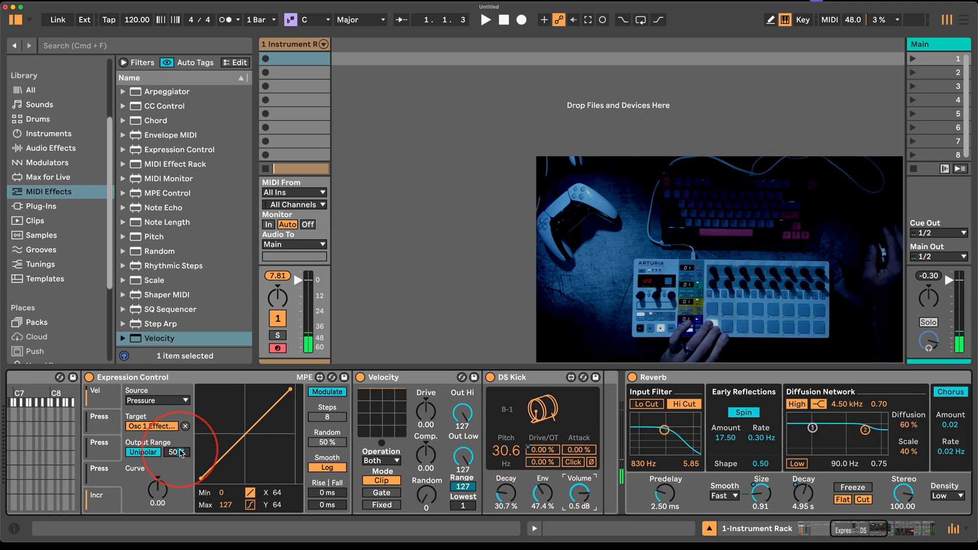
{"action": "left_click", "coordinate": [102, 431]}
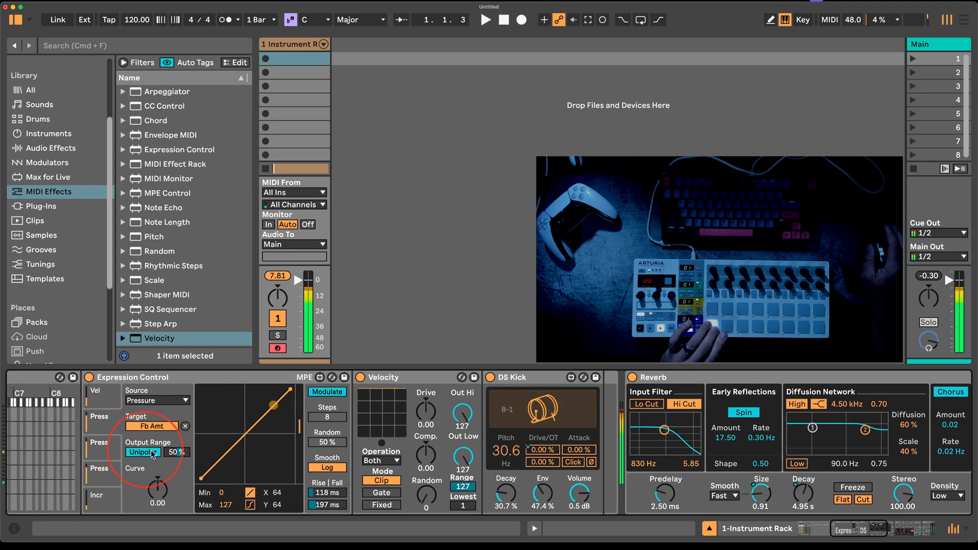
{"action": "left_click_drag", "start_coordinate": [177, 453], "coordinate": [179, 458]}
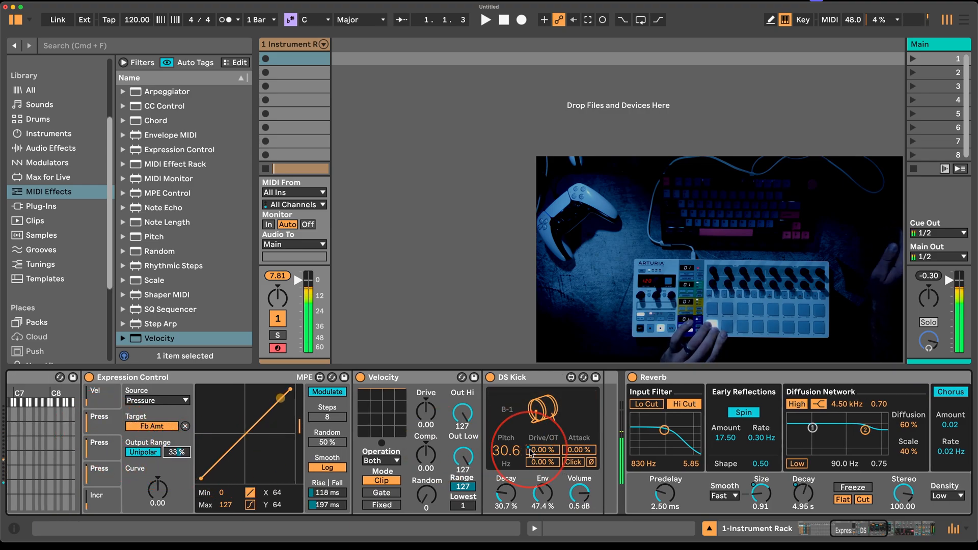
Set Roar's feedback frequency to 250 Hz and lower the High band's amount to 28%.
{"action": "scroll", "coordinate": [535, 407], "scroll_direction": "right", "scroll_amount": 20}
{"action": "scroll", "coordinate": [441, 512], "scroll_direction": "right", "scroll_amount": 3}
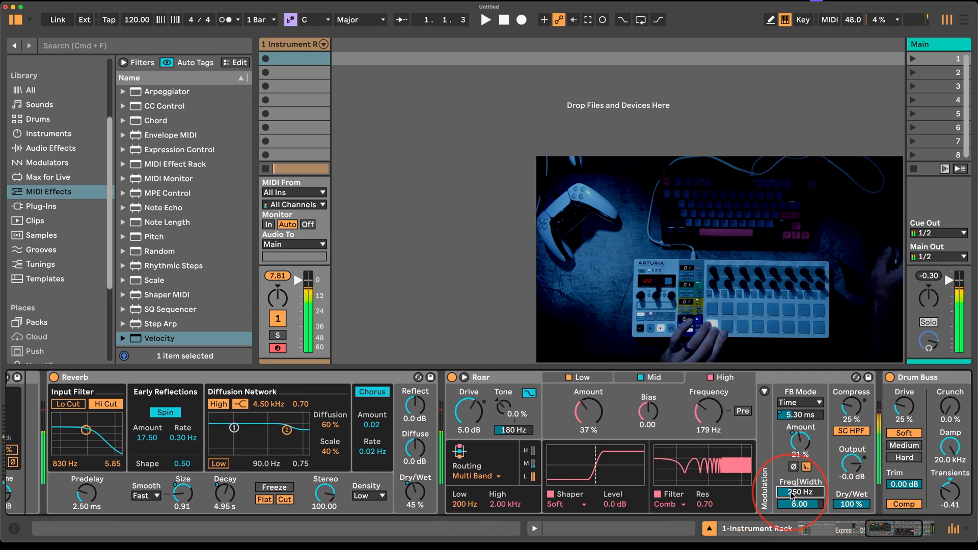
{"action": "left_click_drag", "start_coordinate": [803, 420], "coordinate": [804, 430]}
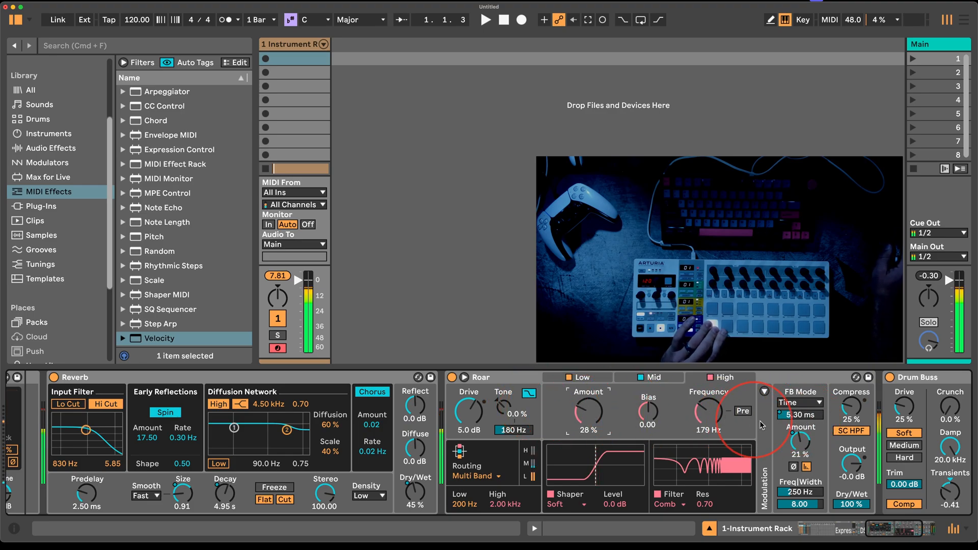
{"action": "left_click_drag", "start_coordinate": [724, 421], "coordinate": [724, 400]}
Raise the shaper amount of Roar's Mid band to 53% and try a higher filter frequency.
{"action": "left_click", "coordinate": [657, 377]}
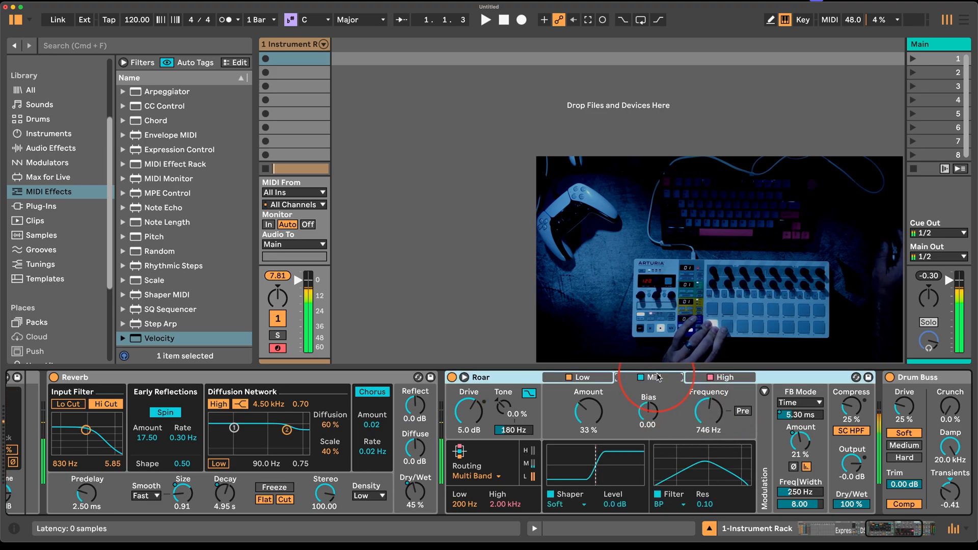
{"action": "left_click_drag", "start_coordinate": [590, 405], "coordinate": [590, 395]}
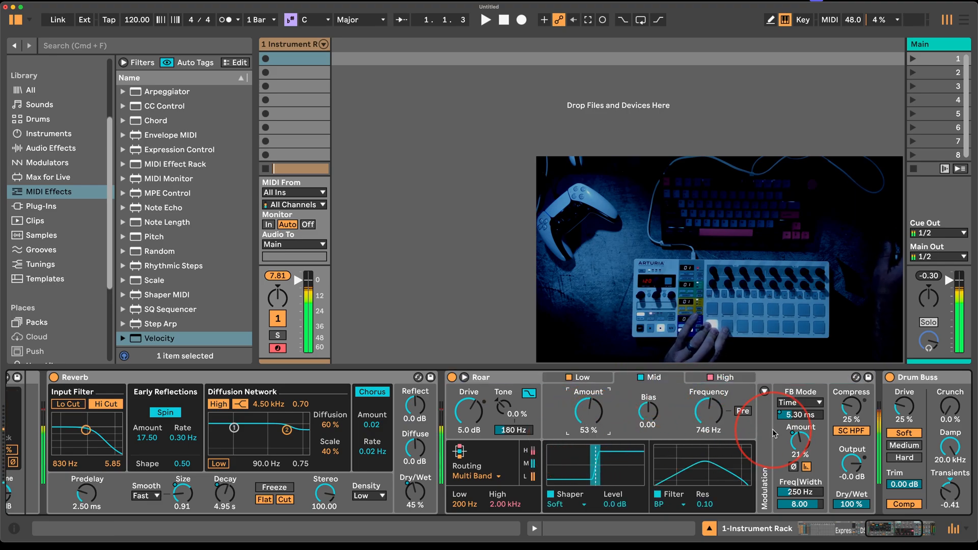
{"action": "mouse_move", "coordinate": [709, 411]}
{"action": "left_mouse_down"}
{"action": "mouse_move", "coordinate": [709, 421]}
{"action": "mouse_move", "coordinate": [709, 403]}
{"action": "left_mouse_up"}
Set Roar's High band comb filter to 455 Hz with 0.98 resonance and a 61% shaper amount.
{"action": "left_click", "coordinate": [726, 379]}
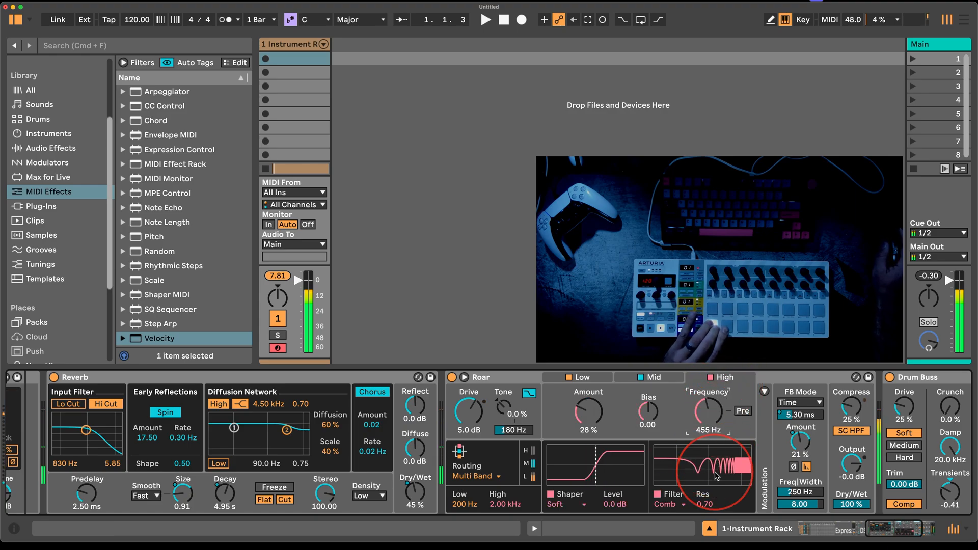
{"action": "left_click_drag", "start_coordinate": [705, 504], "coordinate": [705, 480]}
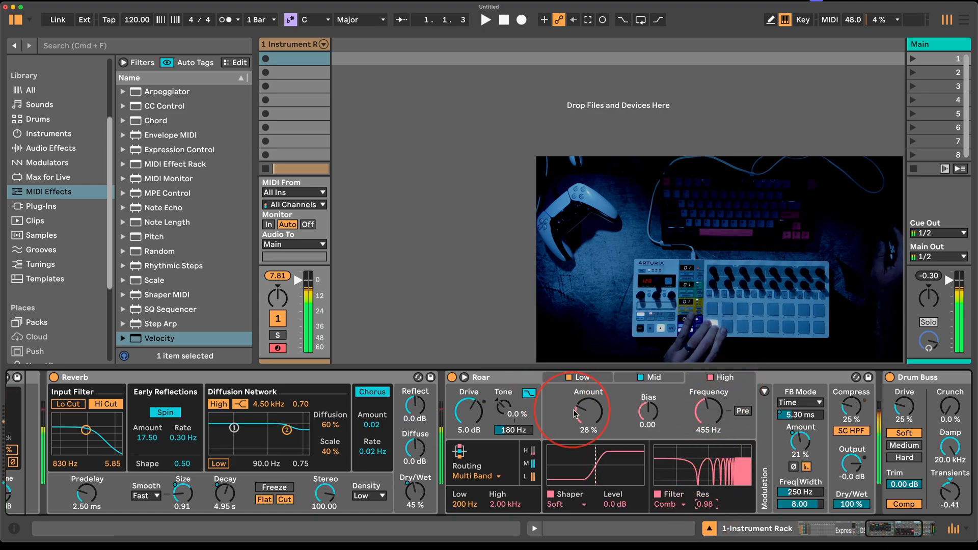
{"action": "left_click_drag", "start_coordinate": [574, 413], "coordinate": [575, 395]}
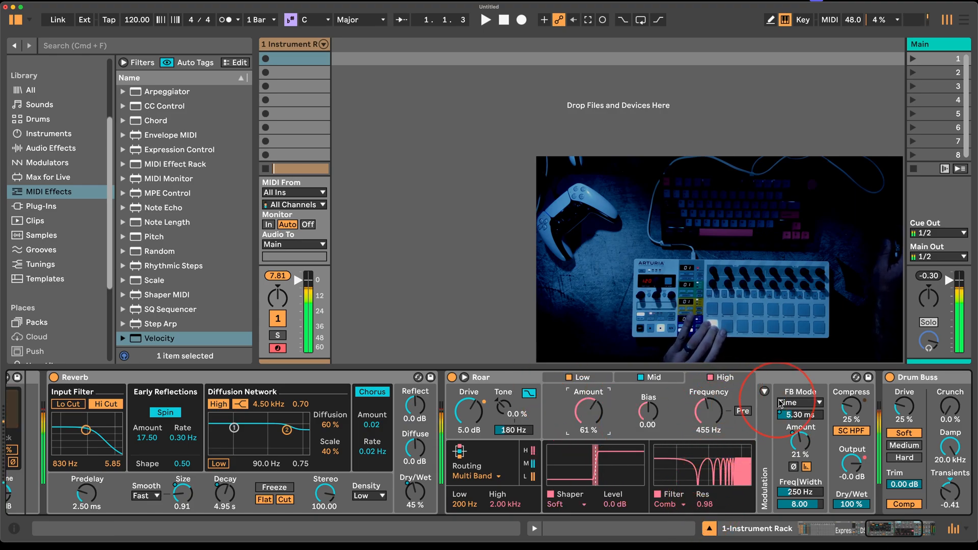
Switch Roar's High band filter to HP at 481 Hz with 0.00 resonance and set the shaper amount to 36%.
{"action": "left_click", "coordinate": [668, 512]}
{"action": "left_click", "coordinate": [665, 434]}
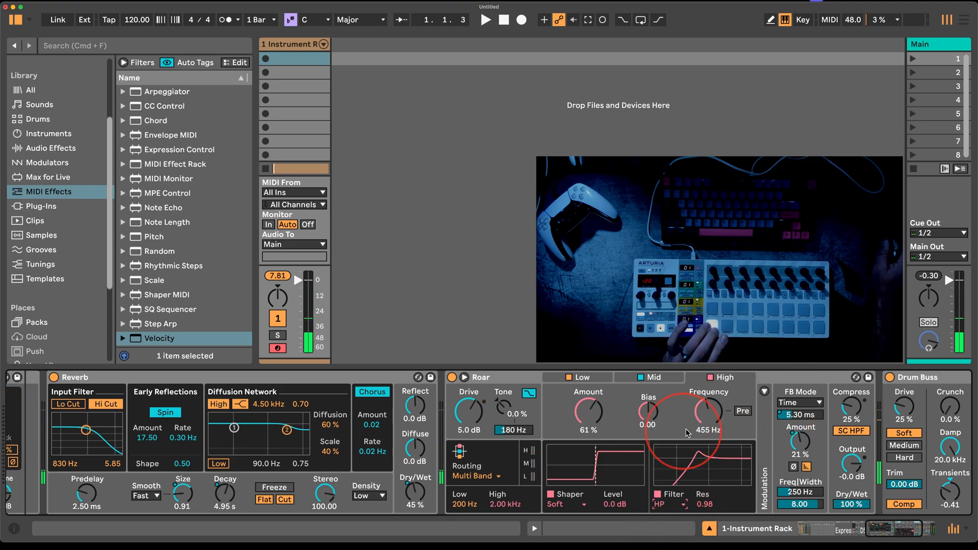
{"action": "left_click_drag", "start_coordinate": [709, 410], "coordinate": [709, 419]}
{"action": "left_click_drag", "start_coordinate": [706, 504], "coordinate": [708, 530]}
{"action": "left_click_drag", "start_coordinate": [590, 406], "coordinate": [590, 416]}
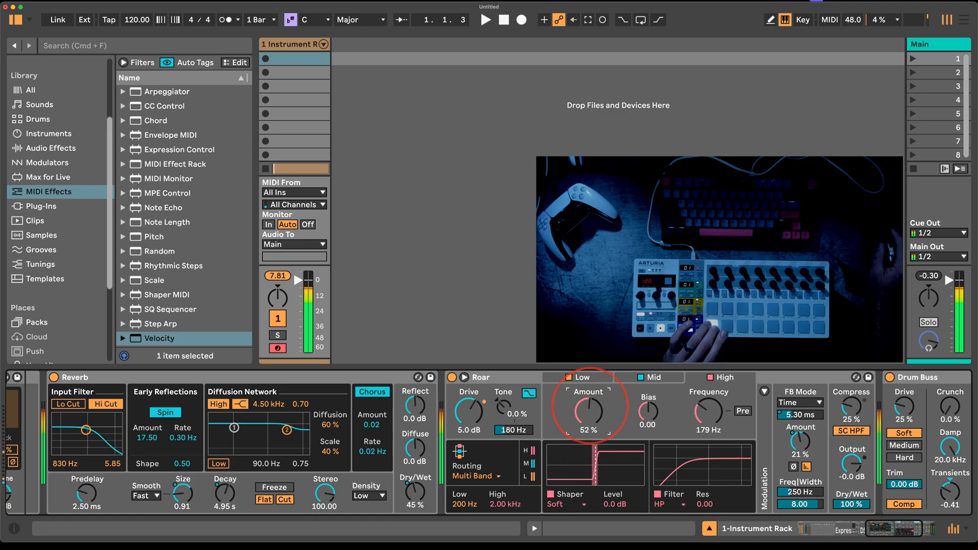
{"action": "left_click_drag", "start_coordinate": [720, 415], "coordinate": [720, 411]}
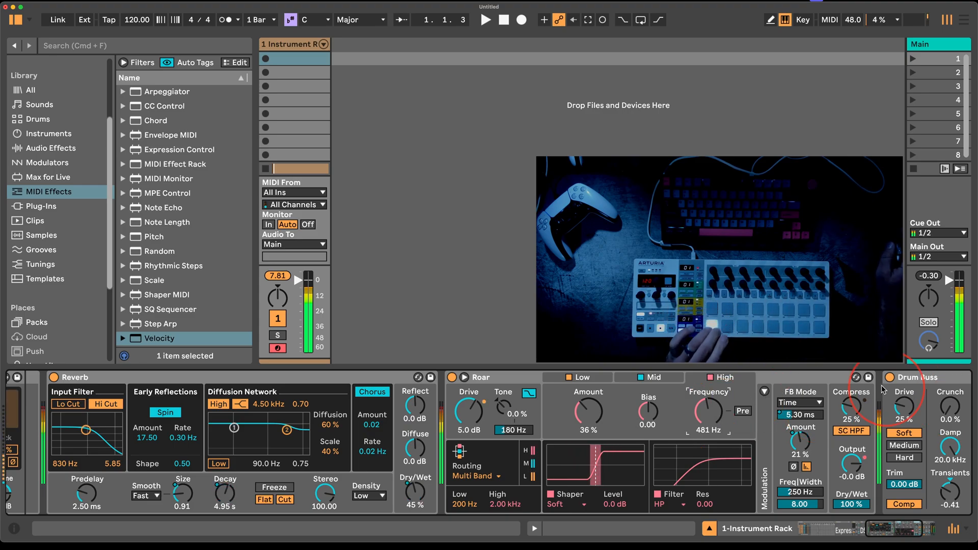
Set the Drum Buss Drive to 50% and its Transients to -1.00.
{"action": "left_click_drag", "start_coordinate": [904, 406], "coordinate": [904, 382]}
{"action": "scroll", "coordinate": [892, 428], "scroll_direction": "right", "scroll_amount": 5}
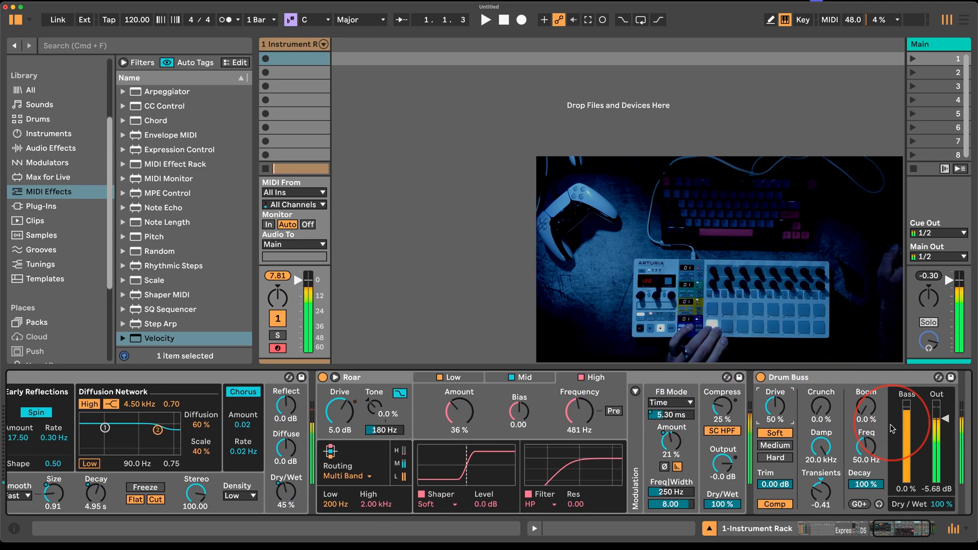
{"action": "scroll", "coordinate": [892, 428], "scroll_direction": "right", "scroll_amount": 2}
{"action": "left_click_drag", "start_coordinate": [772, 491], "coordinate": [771, 524]}
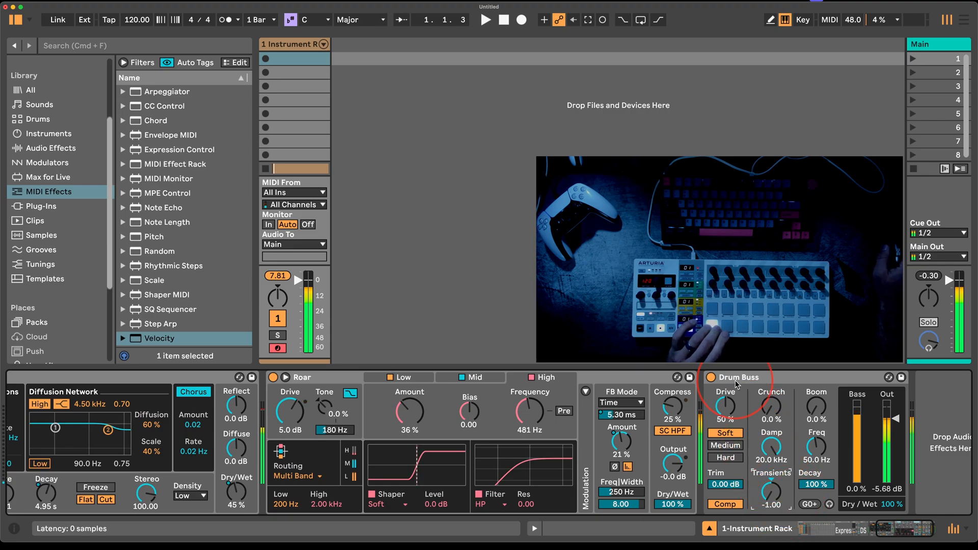
Add a second Roar and then a second Drum Buss from the audio effects to the end of the device chain.
{"action": "left_click", "coordinate": [65, 134]}
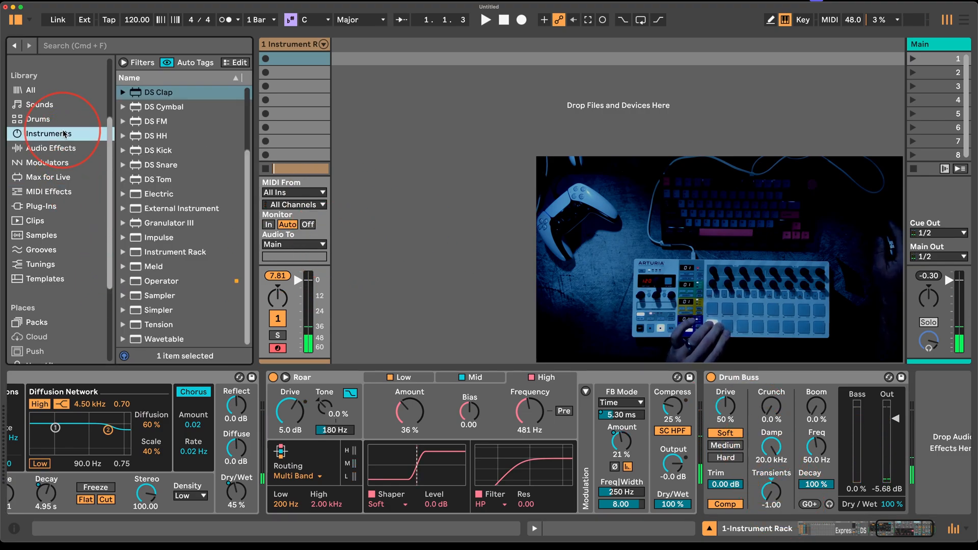
{"action": "left_click", "coordinate": [56, 148]}
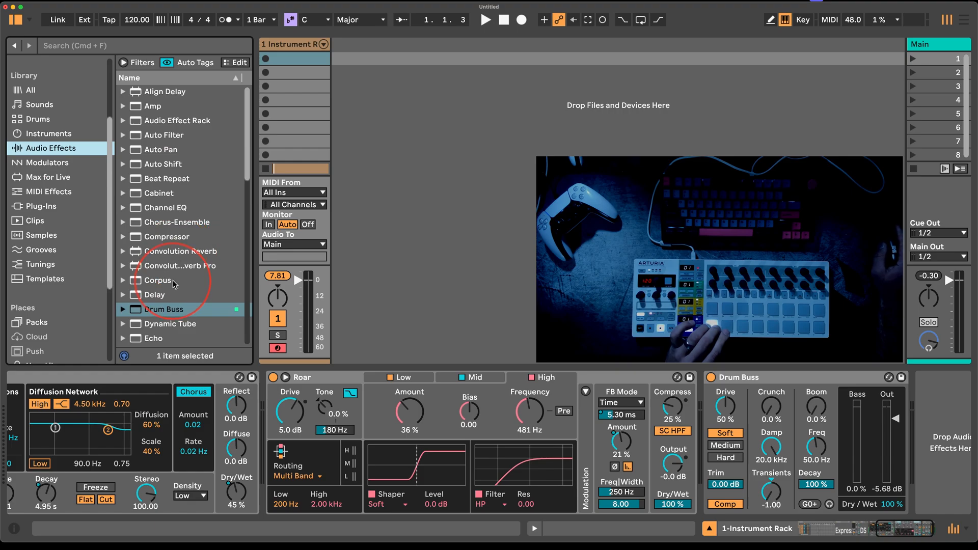
{"action": "scroll", "coordinate": [159, 297], "scroll_direction": "down", "scroll_amount": 10}
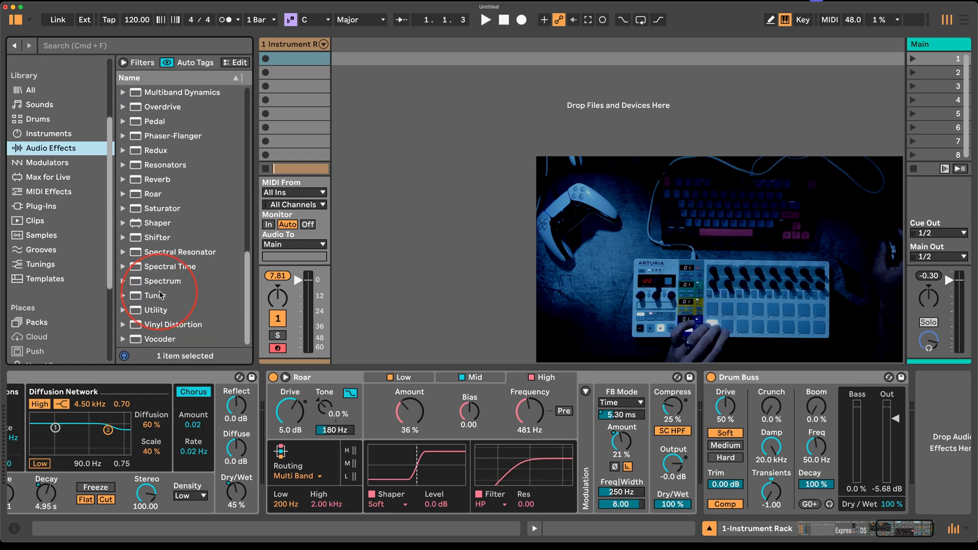
{"action": "double_click", "coordinate": [161, 193]}
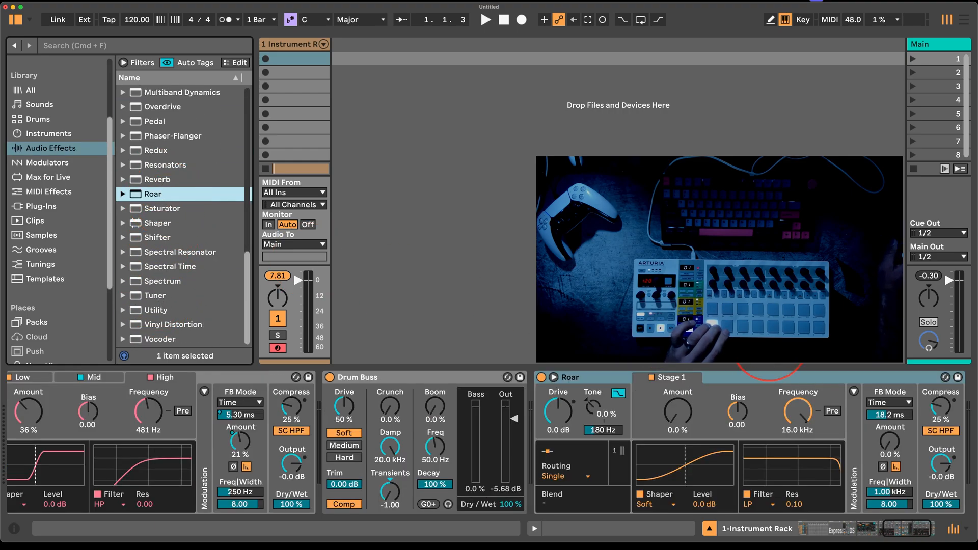
{"action": "scroll", "coordinate": [194, 198], "scroll_direction": "up", "scroll_amount": 10}
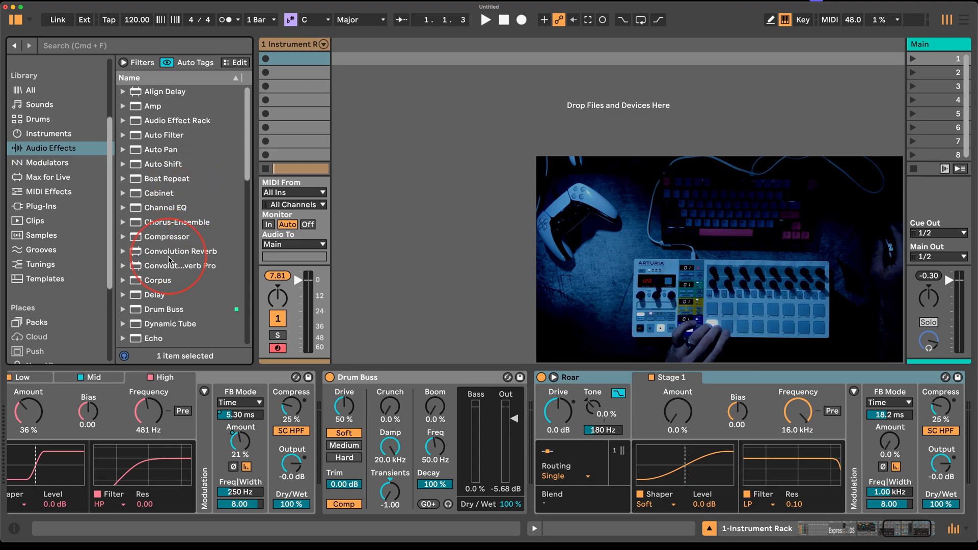
{"action": "double_click", "coordinate": [166, 307]}
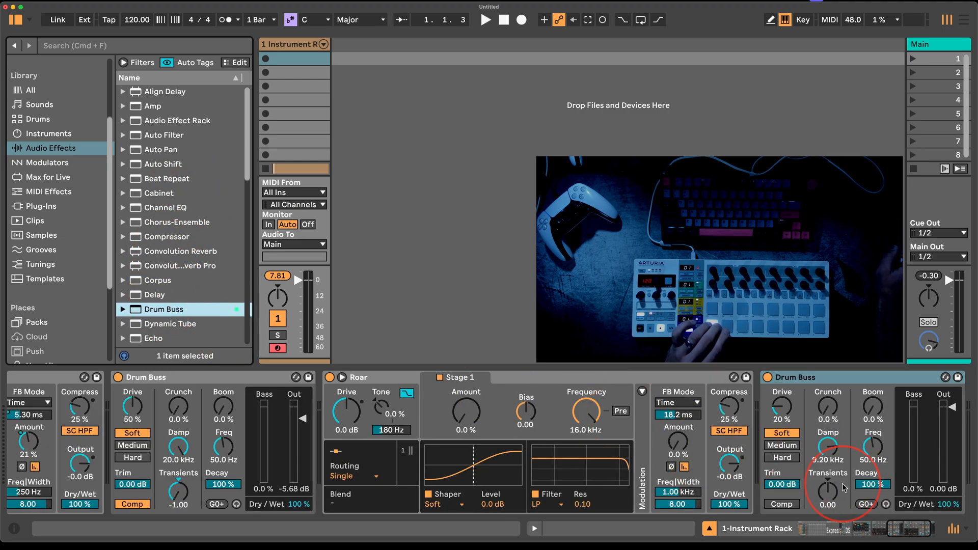
Set the second Drum Buss to 0.33 Transients, Comp on and 5.6% Drive, and the second Roar's Amount to 37%.
{"action": "left_click_drag", "start_coordinate": [830, 491], "coordinate": [830, 475]}
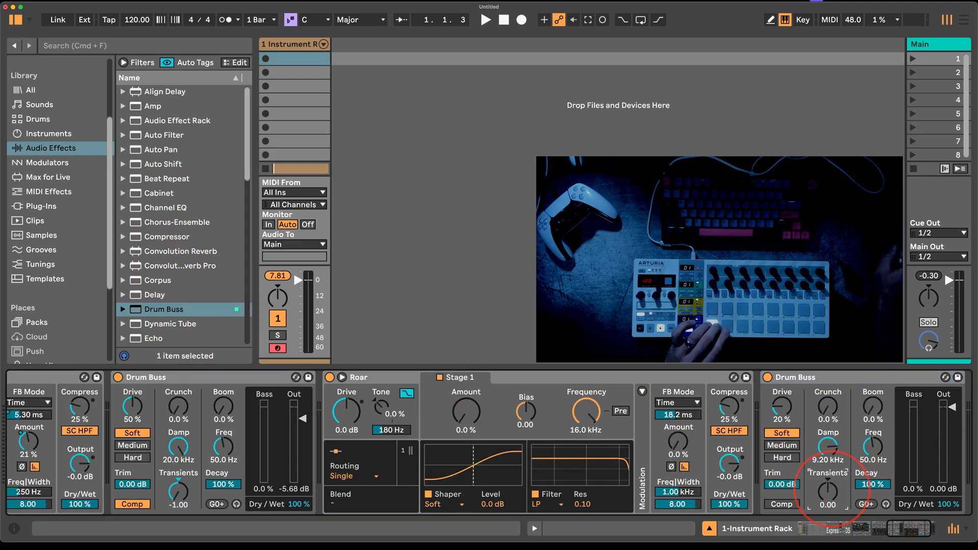
{"action": "left_click", "coordinate": [792, 507]}
{"action": "left_click_drag", "start_coordinate": [785, 413], "coordinate": [785, 429]}
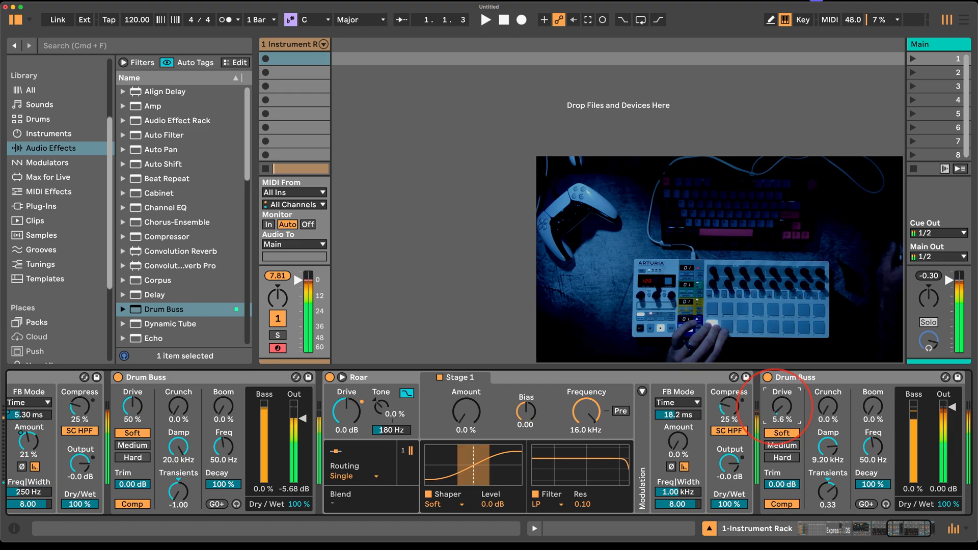
{"action": "left_click_drag", "start_coordinate": [466, 411], "coordinate": [466, 362]}
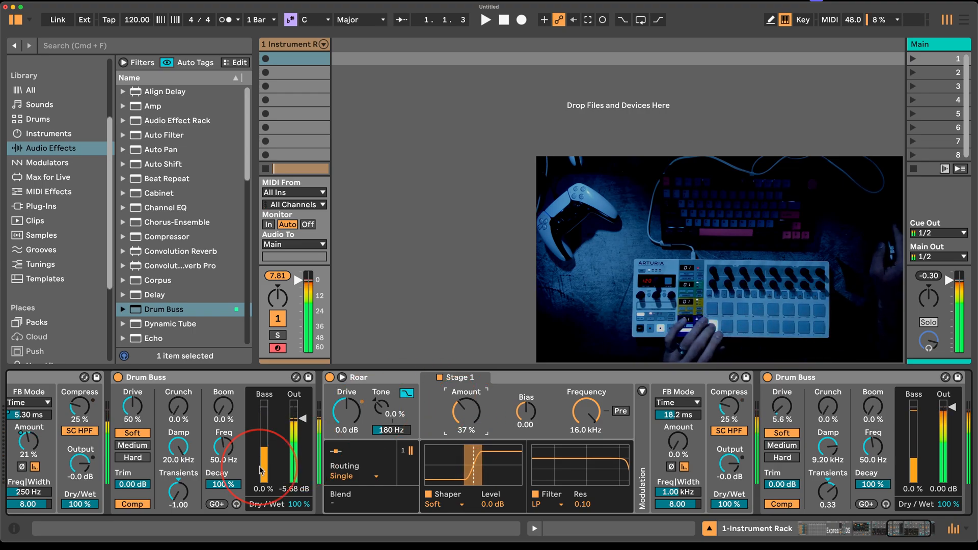
Add an Envelope MIDI device as a new chain in the Instrument Rack and limit its key zone to D#1.
{"action": "scroll", "coordinate": [260, 469], "scroll_direction": "left", "scroll_amount": 15}
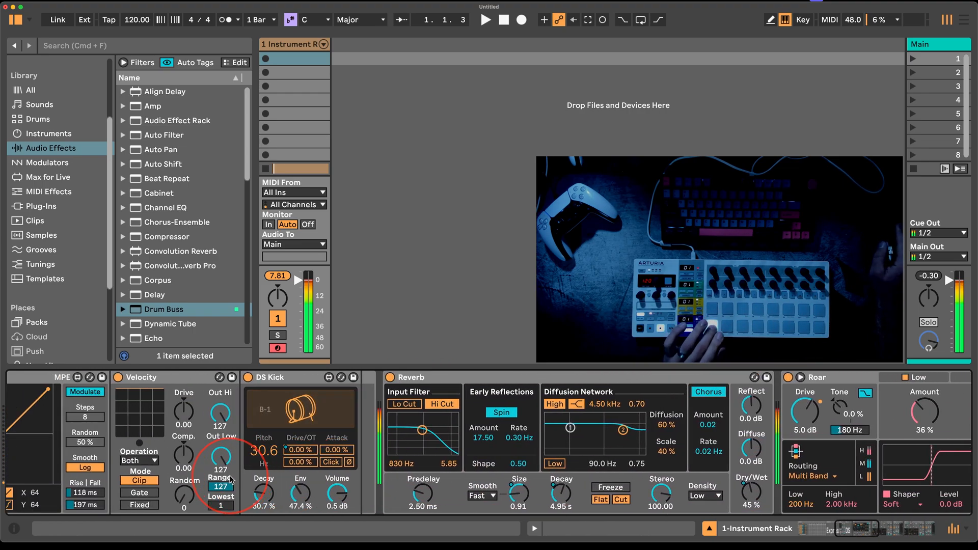
{"action": "scroll", "coordinate": [230, 479], "scroll_direction": "left", "scroll_amount": 15}
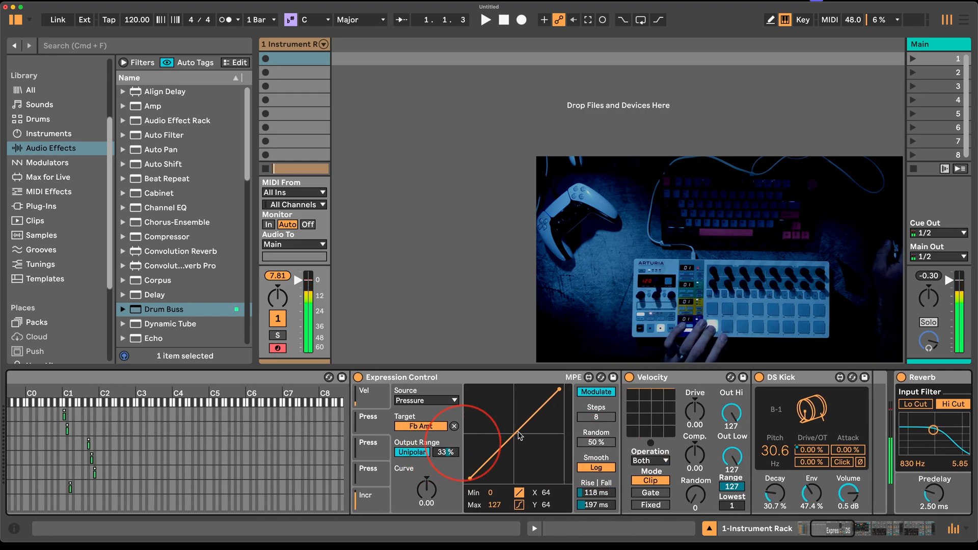
{"action": "scroll", "coordinate": [519, 435], "scroll_direction": "left", "scroll_amount": 5}
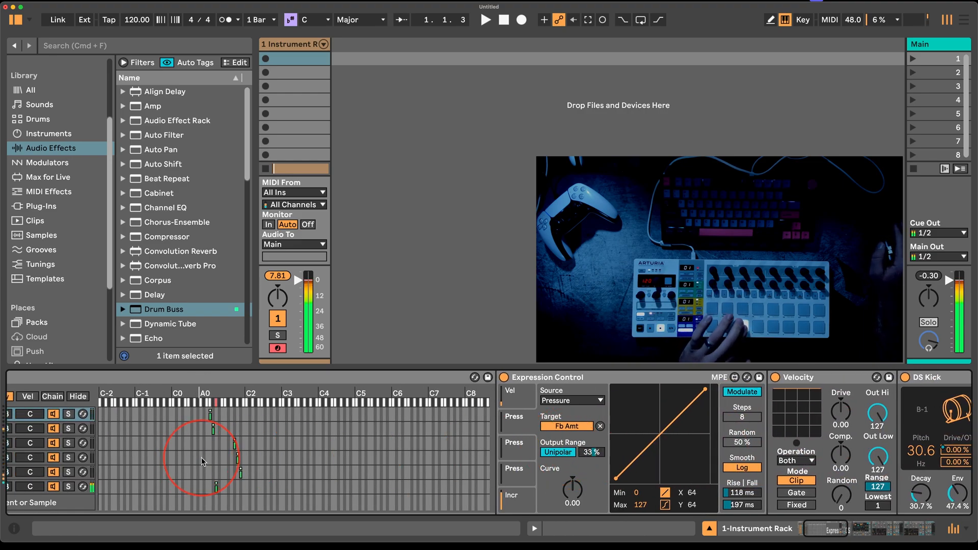
{"action": "scroll", "coordinate": [209, 458], "scroll_direction": "left", "scroll_amount": 5}
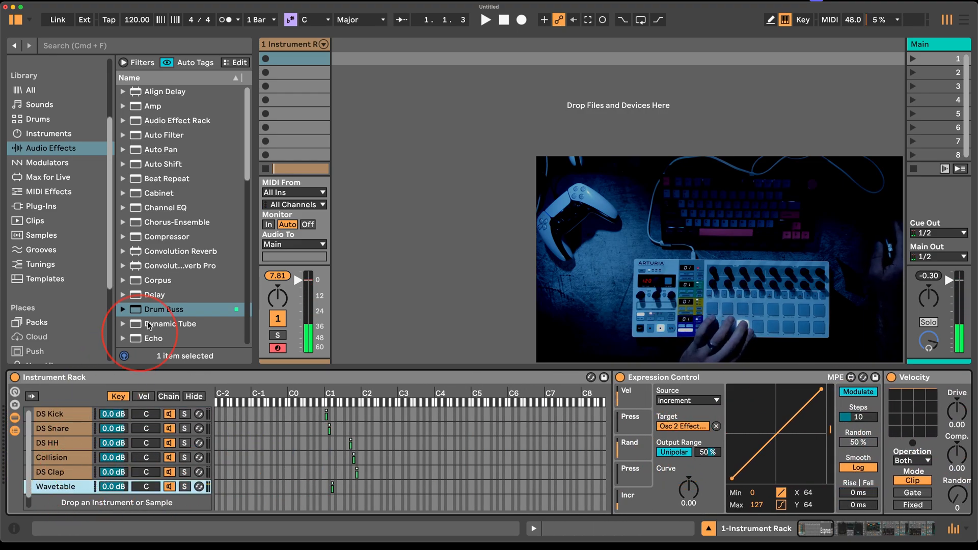
{"action": "left_click", "coordinate": [51, 134]}
{"action": "left_click", "coordinate": [60, 193]}
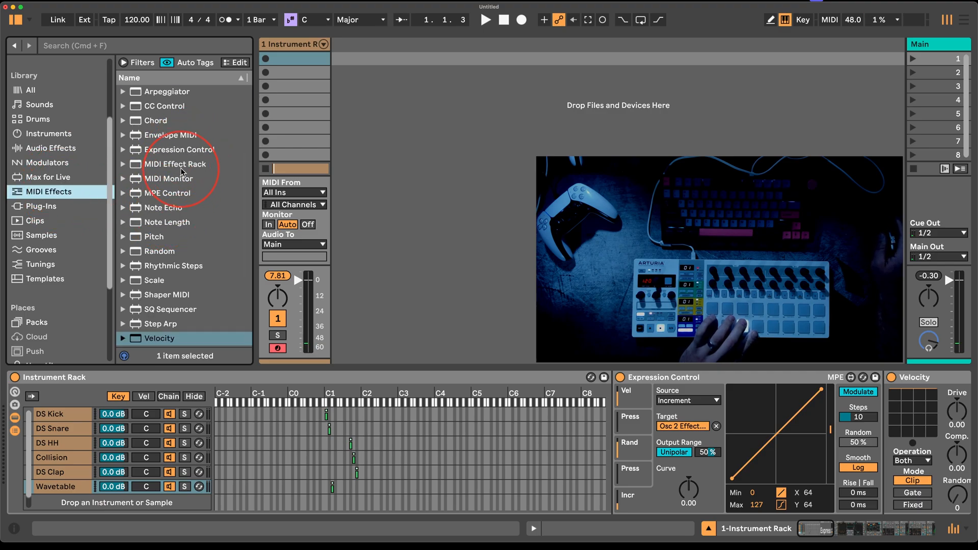
{"action": "left_click_drag", "start_coordinate": [170, 141], "coordinate": [120, 504]}
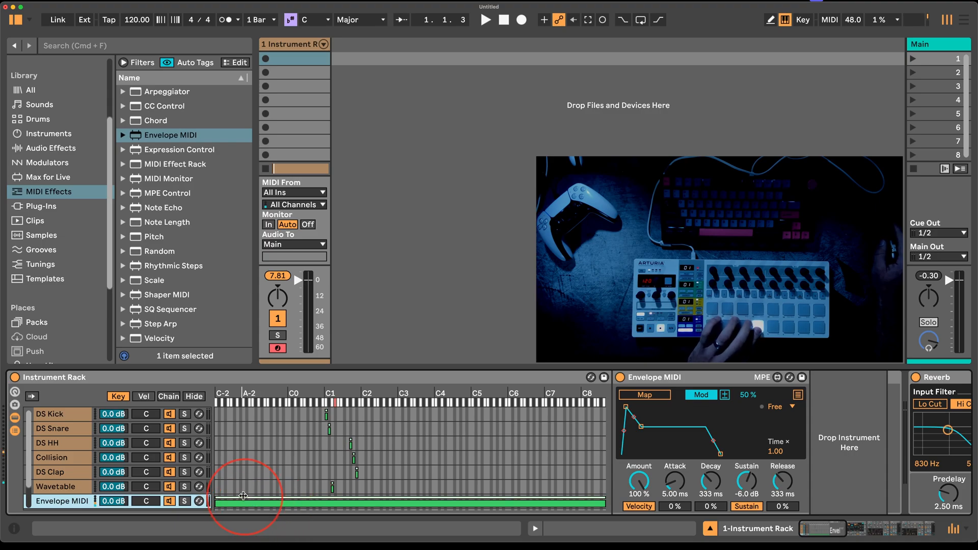
{"action": "left_click_drag", "start_coordinate": [218, 499], "coordinate": [334, 498]}
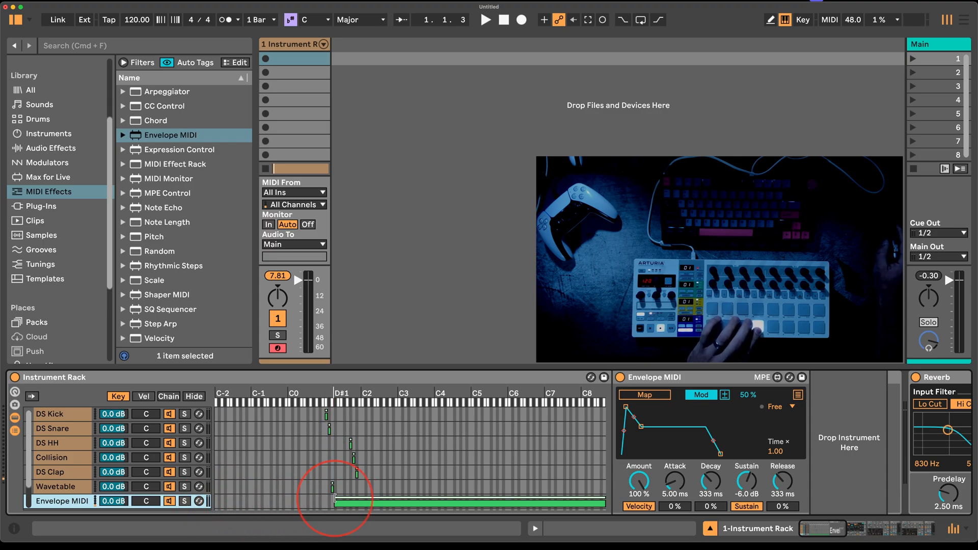
{"action": "left_click_drag", "start_coordinate": [606, 502], "coordinate": [337, 502]}
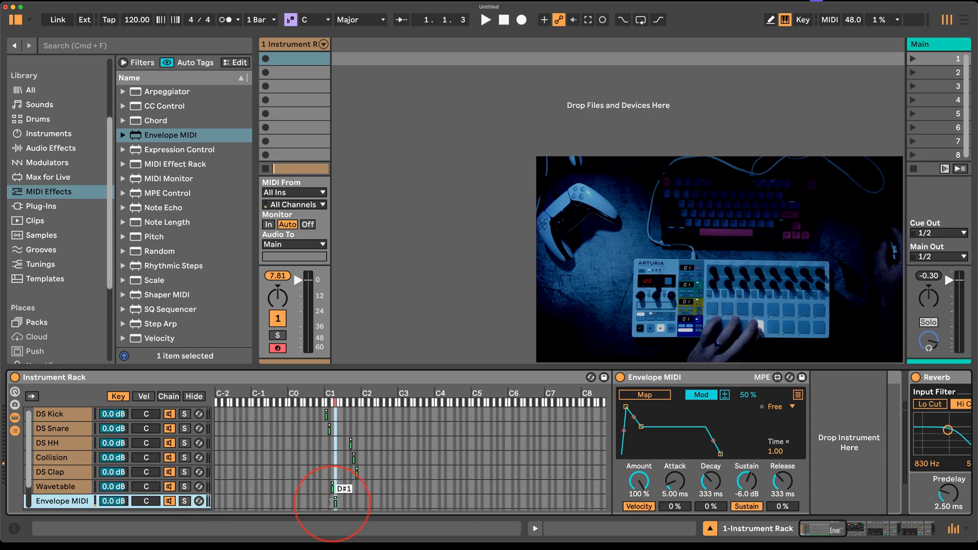
Map the Envelope MIDI to the DS Kick's Pitch and set the kick's Decay to 57.8%.
{"action": "scroll", "coordinate": [734, 433], "scroll_direction": "right", "scroll_amount": 10}
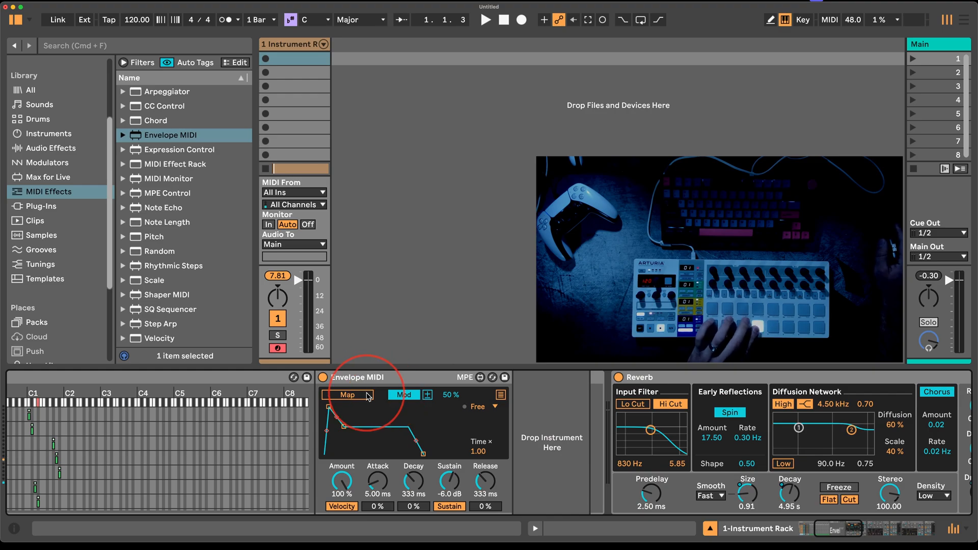
{"action": "left_click", "coordinate": [352, 396]}
{"action": "scroll", "coordinate": [351, 408], "scroll_direction": "left", "scroll_amount": 10}
{"action": "left_click", "coordinate": [51, 414]}
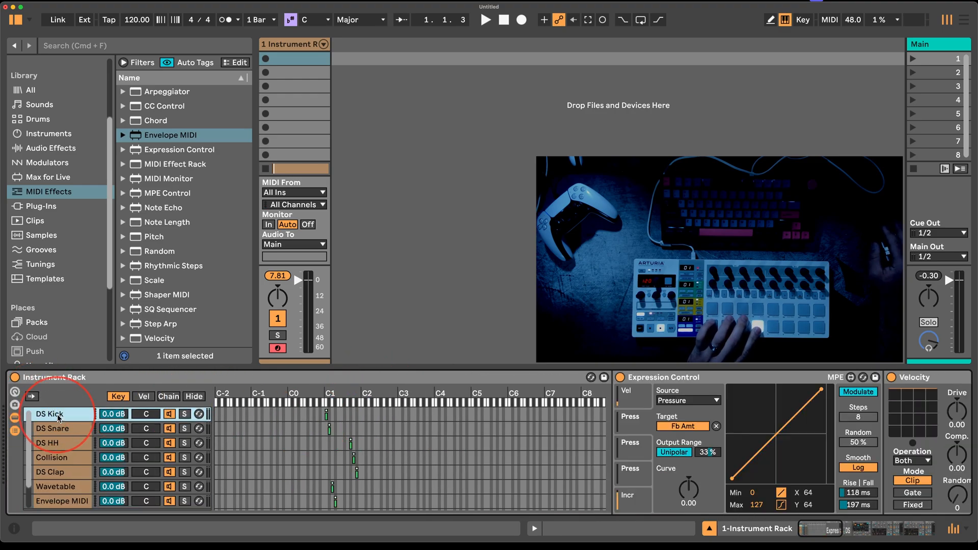
{"action": "scroll", "coordinate": [713, 453], "scroll_direction": "right", "scroll_amount": 8}
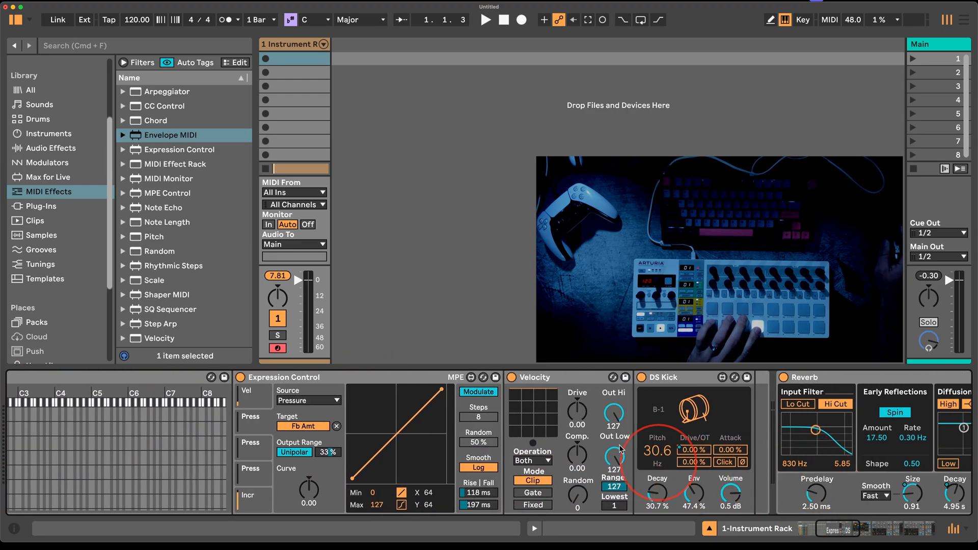
{"action": "left_click", "coordinate": [668, 449]}
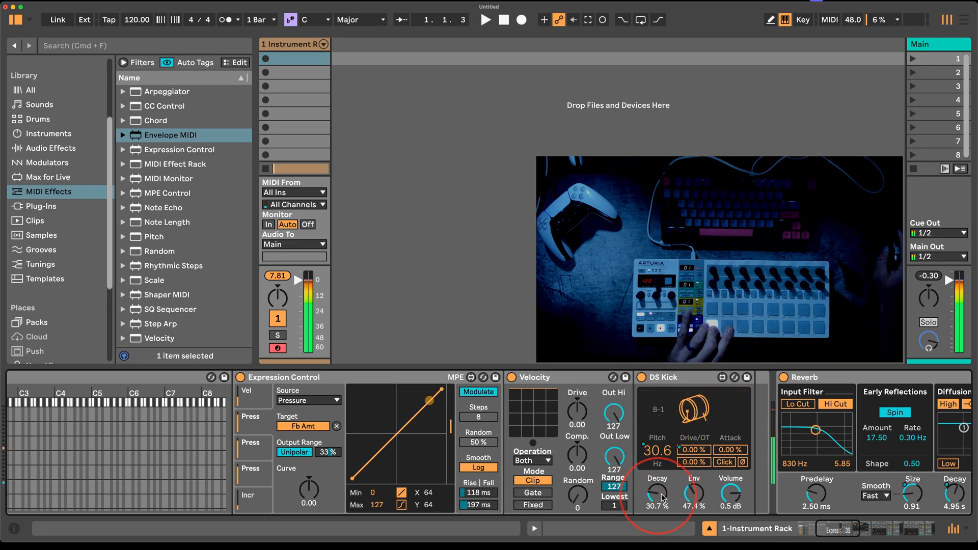
{"action": "mouse_move", "coordinate": [657, 493]}
{"action": "left_mouse_down"}
{"action": "mouse_move", "coordinate": [659, 479]}
{"action": "mouse_move", "coordinate": [664, 499]}
{"action": "left_mouse_up"}
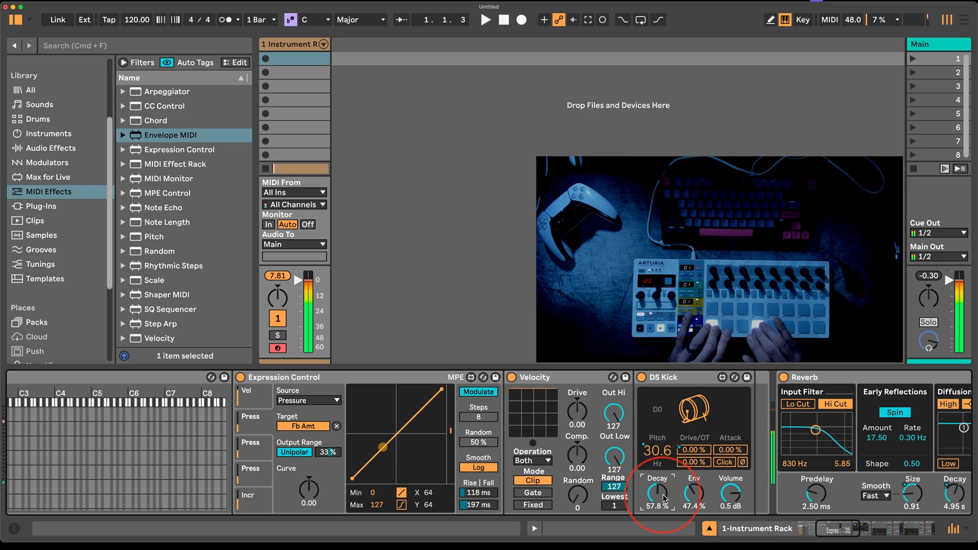
Set the Envelope MIDI's modulation amount to -23%, its Decay to 12.4 s and its Sustain to 0.0 dB.
{"action": "scroll", "coordinate": [153, 443], "scroll_direction": "left", "scroll_amount": 10}
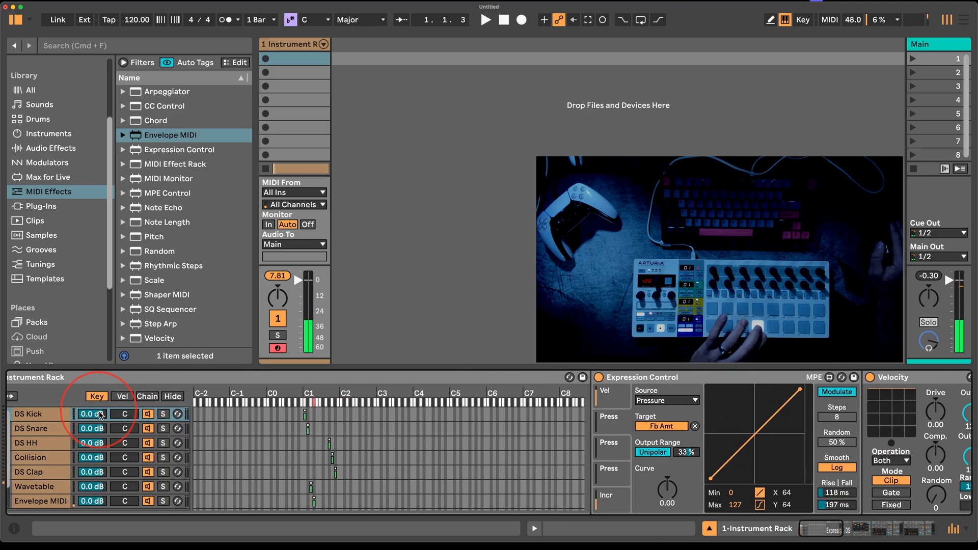
{"action": "left_click", "coordinate": [72, 501]}
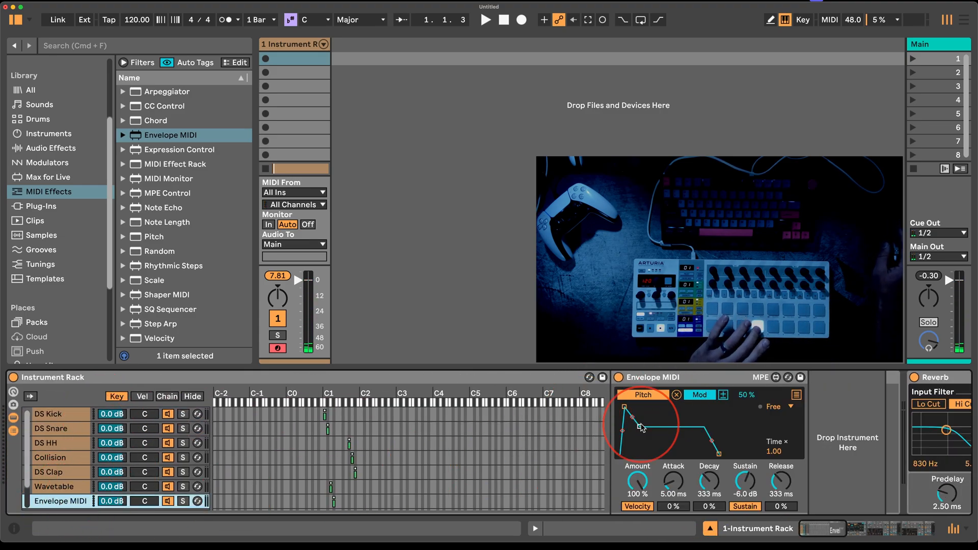
{"action": "left_click_drag", "start_coordinate": [735, 397], "coordinate": [736, 410]}
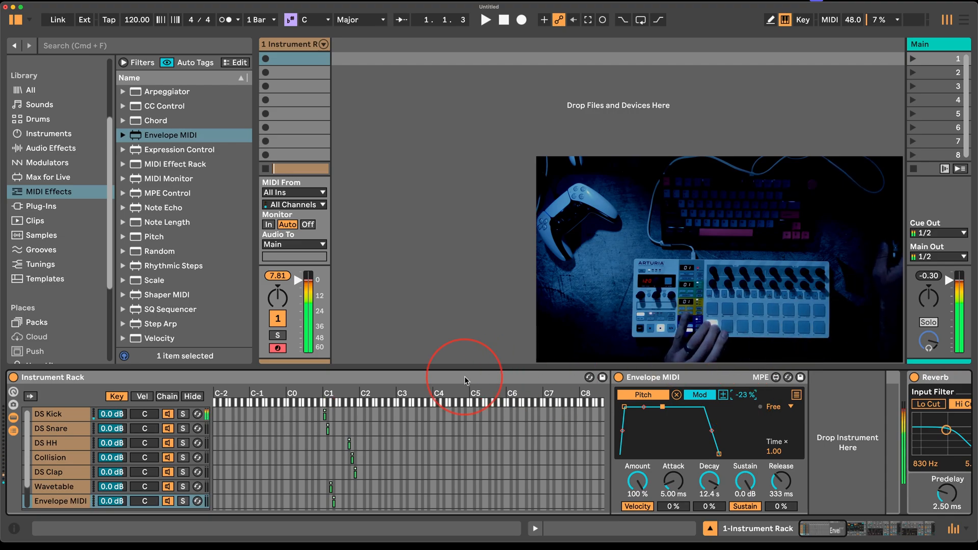
Set the DS Kick's Decay to 62.8% and return to the rack's chain list.
{"action": "left_click", "coordinate": [81, 418]}
{"action": "scroll", "coordinate": [894, 474], "scroll_direction": "right", "scroll_amount": 5}
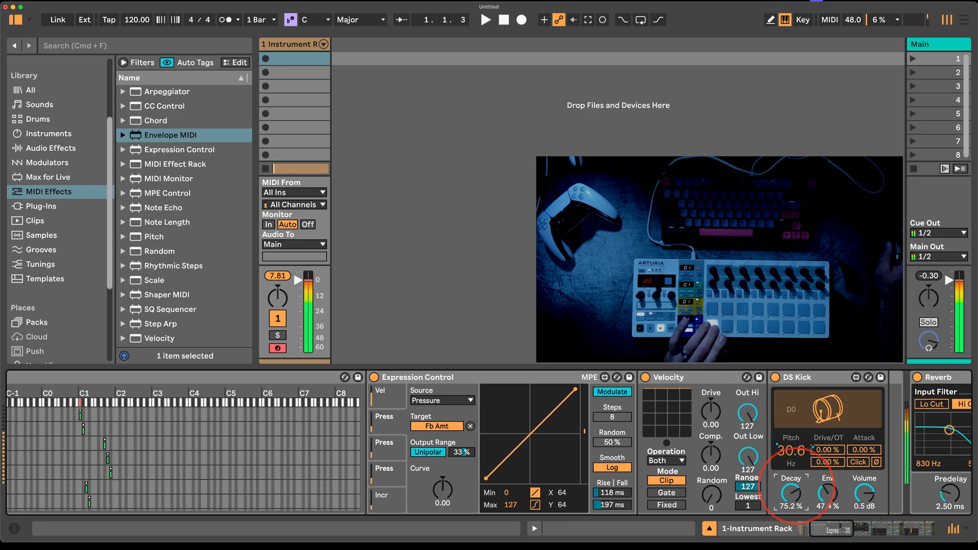
{"action": "left_click_drag", "start_coordinate": [794, 499], "coordinate": [794, 496]}
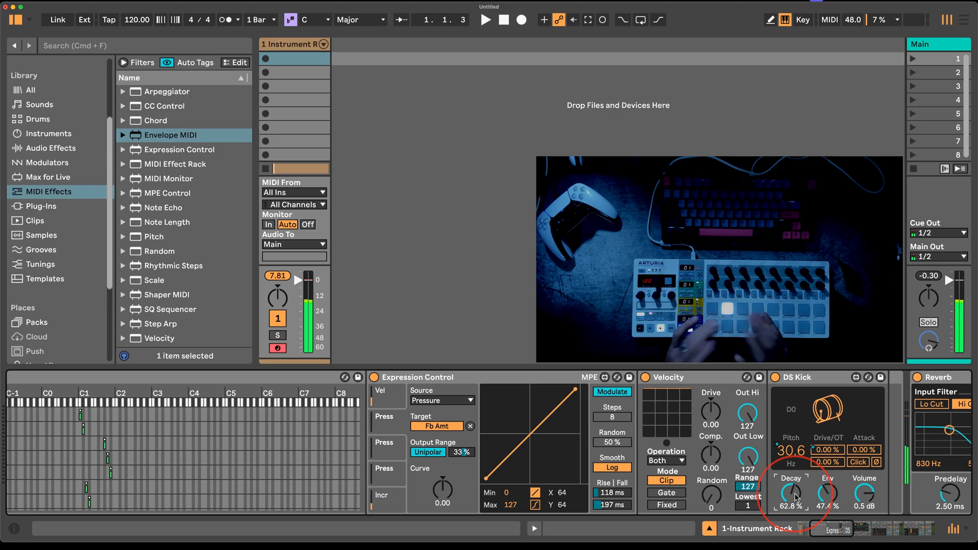
{"action": "left_click", "coordinate": [381, 438]}
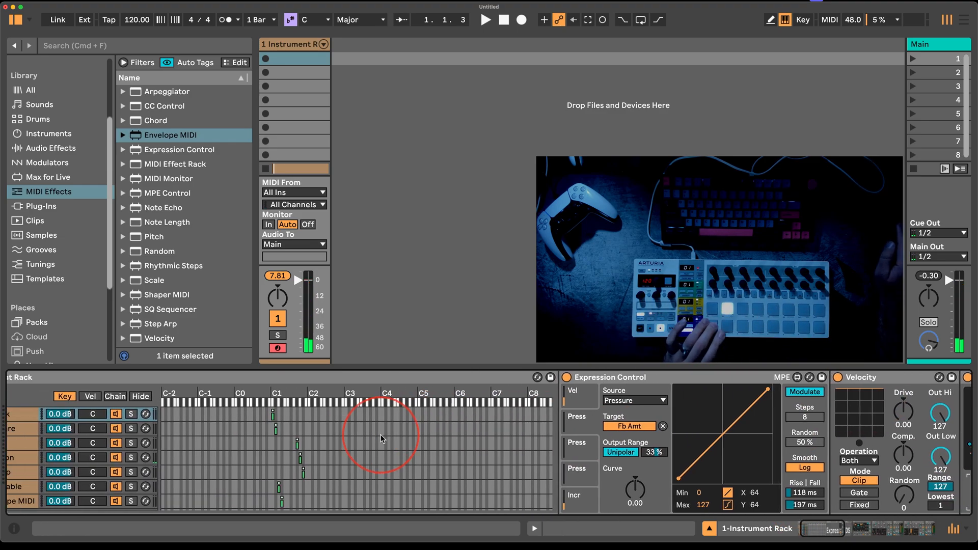
{"action": "scroll", "coordinate": [382, 439], "scroll_direction": "left", "scroll_amount": 2}
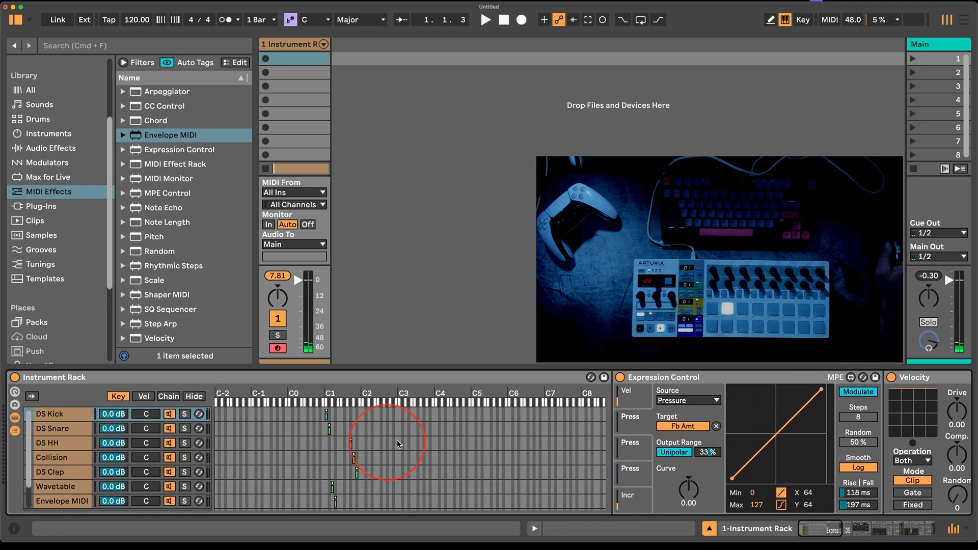